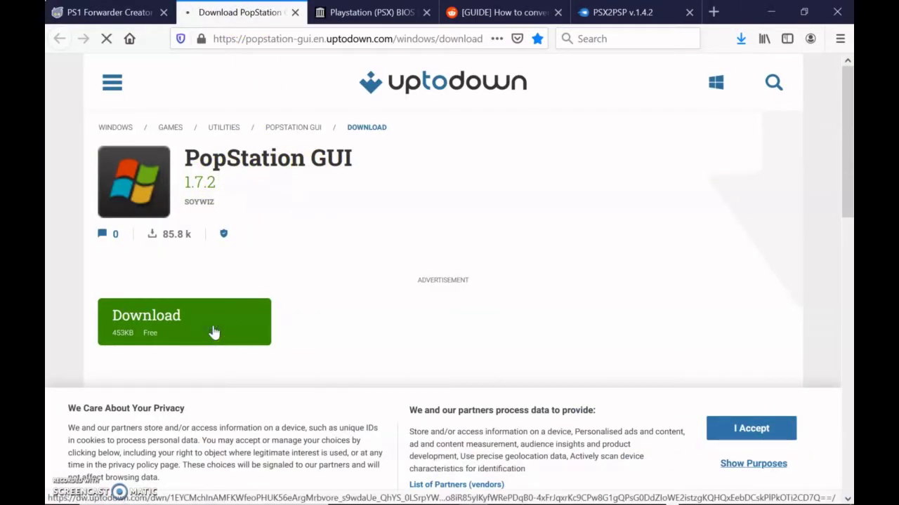
Download and save the PopStation GUI 1.7.2 archive and the ZIP of the Playstation (PSX) BIOS File Pack
click(240, 325)
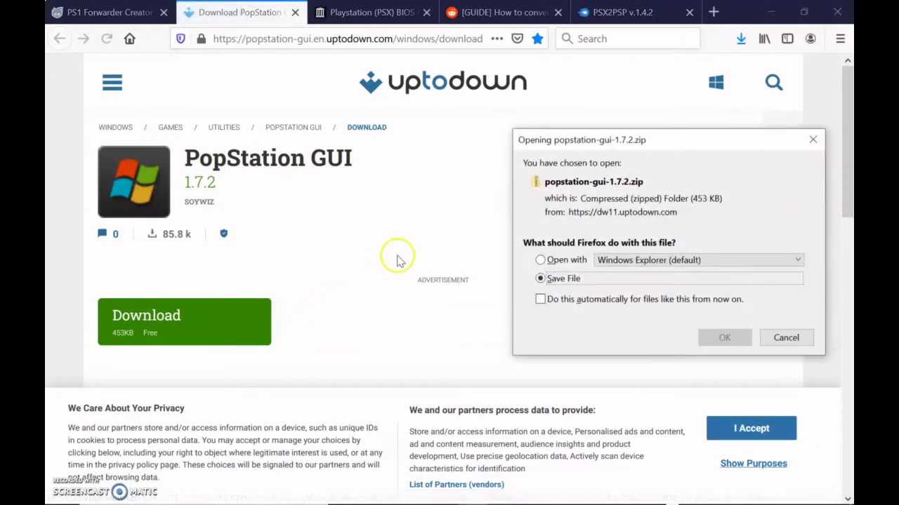
click(725, 338)
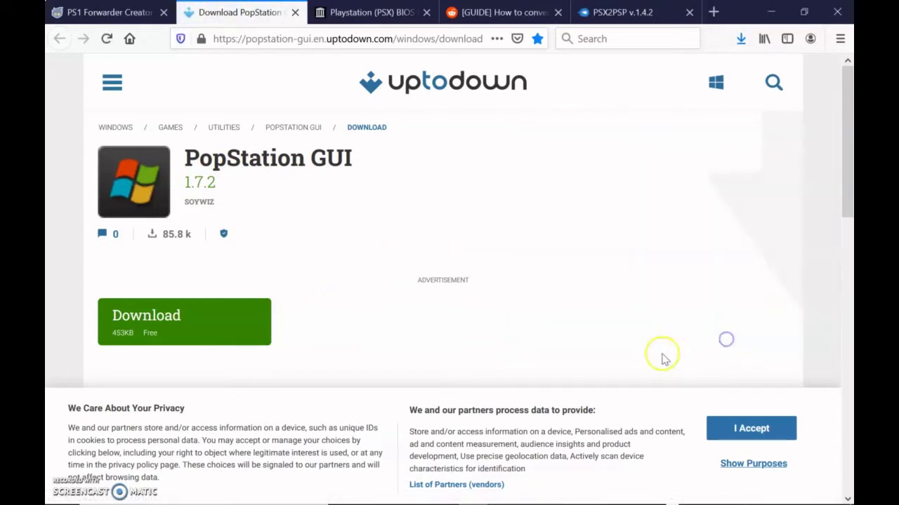
click(371, 14)
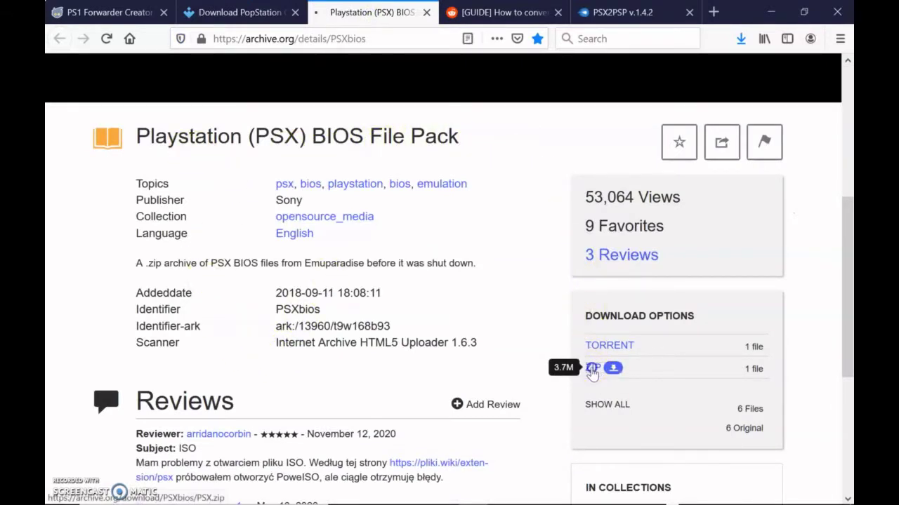
click(593, 367)
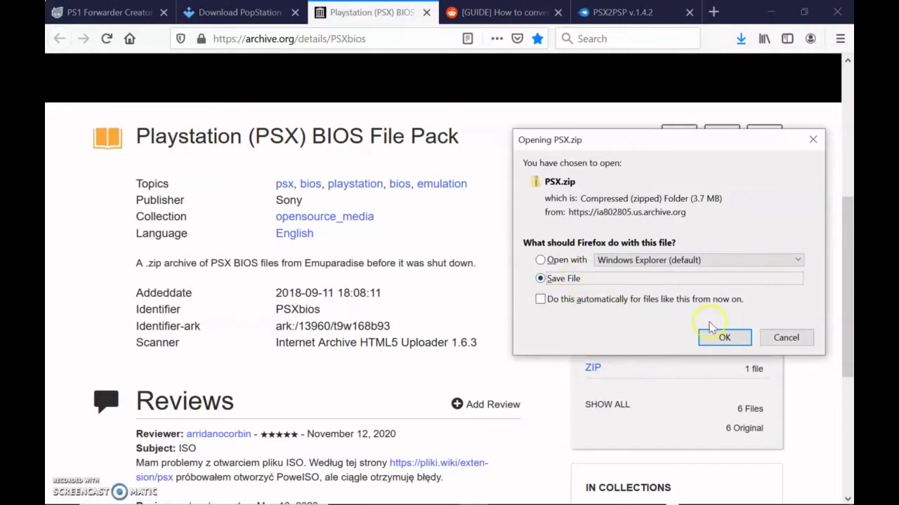
click(719, 336)
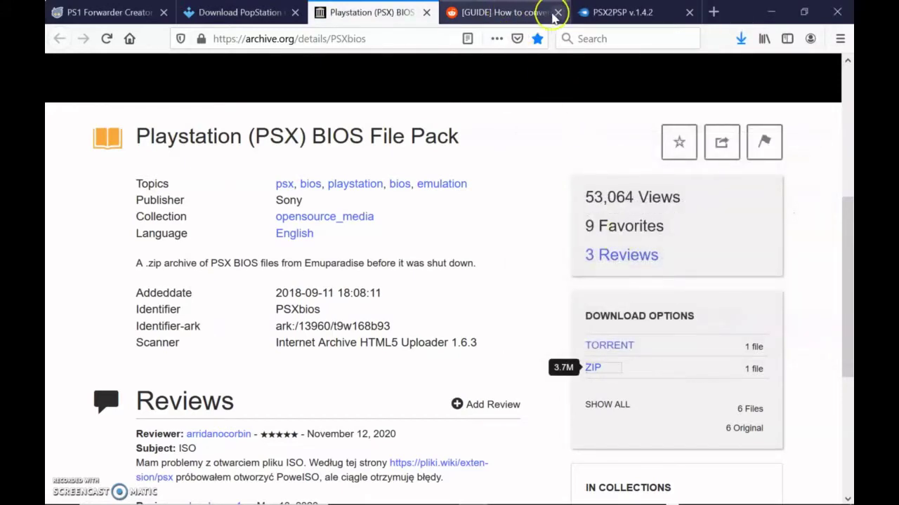
Download and save PSX2PSP v.1.4.2.zip from the MediaFire link in the Reddit guide on multi-disc PSX games
click(528, 14)
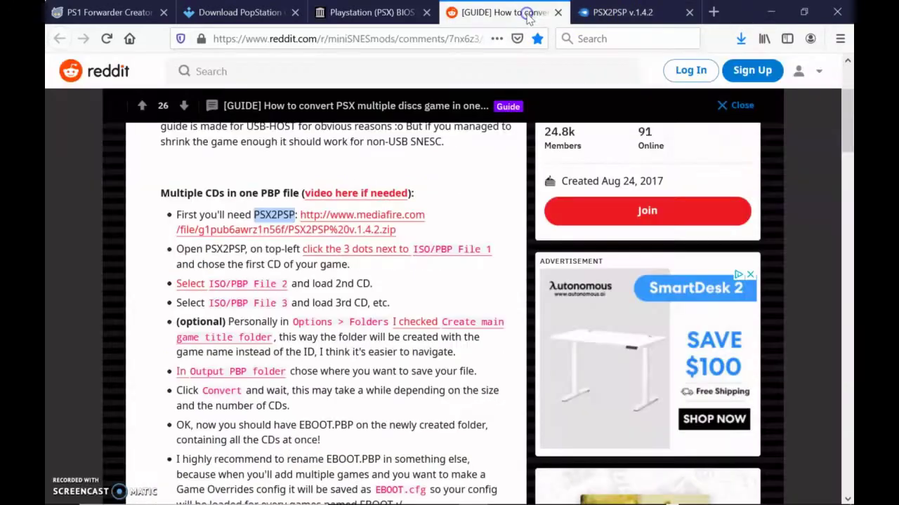
click(346, 219)
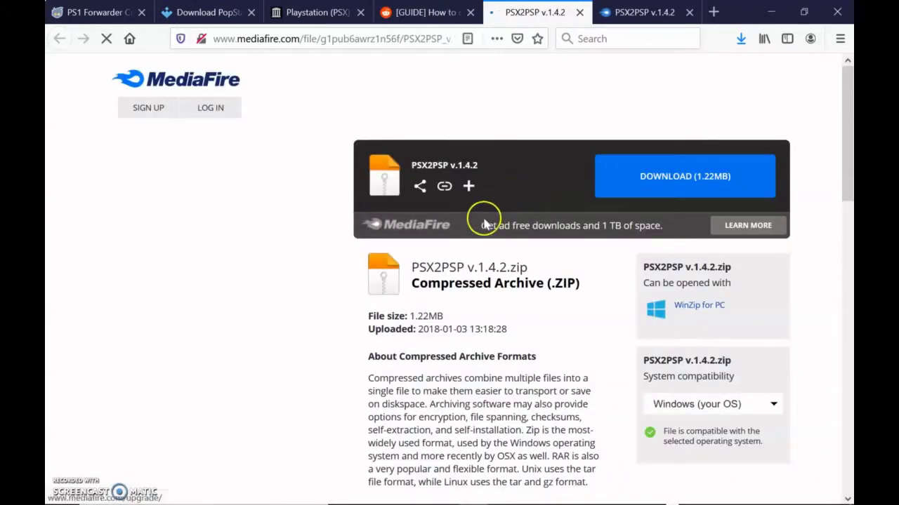
click(683, 181)
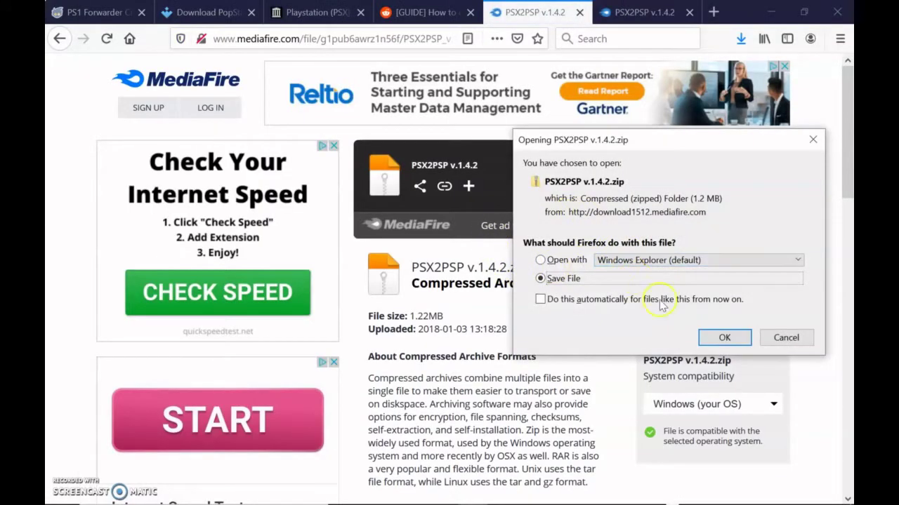
click(724, 337)
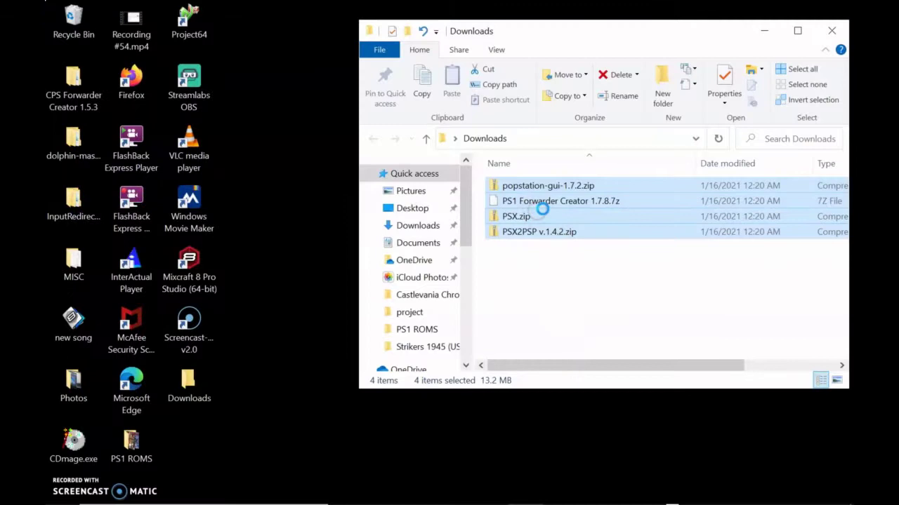
Extract the four downloaded archives into their own separate folders with 7-Zip and delete the original archives
right_click(538, 202)
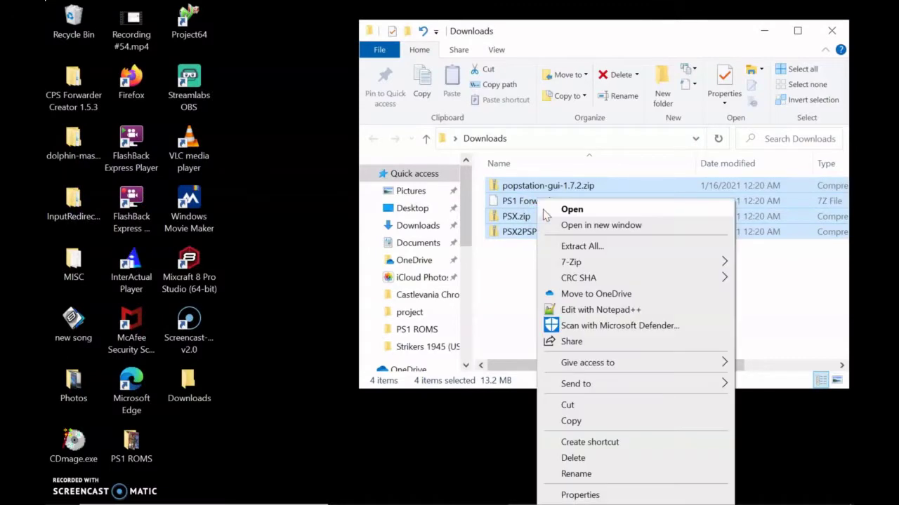
mouse_move(600, 268)
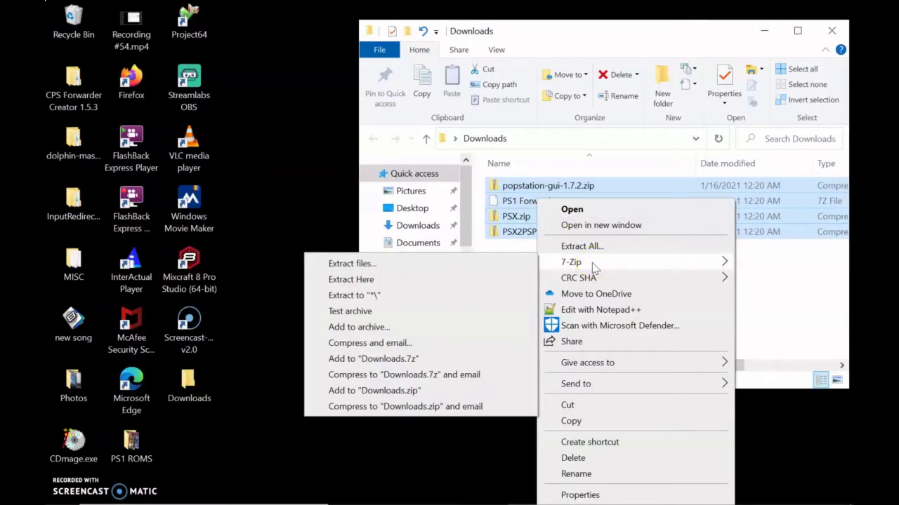
click(578, 266)
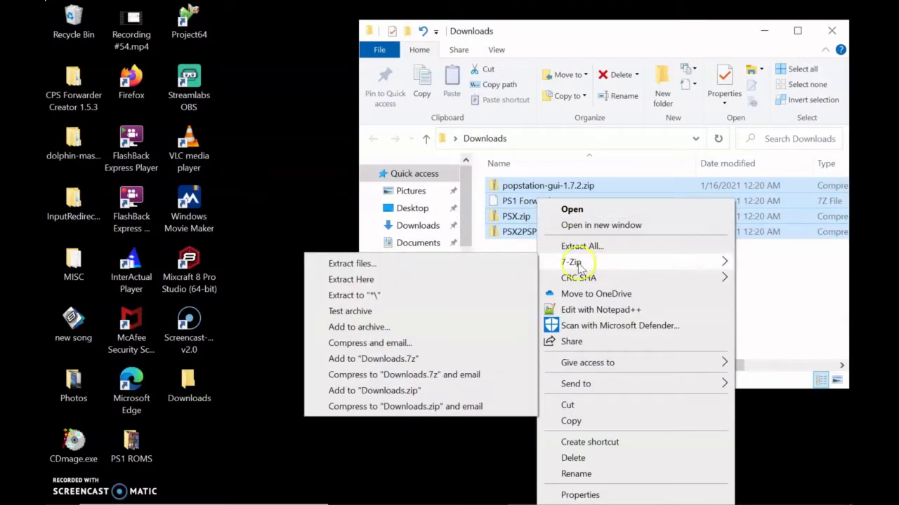
click(394, 297)
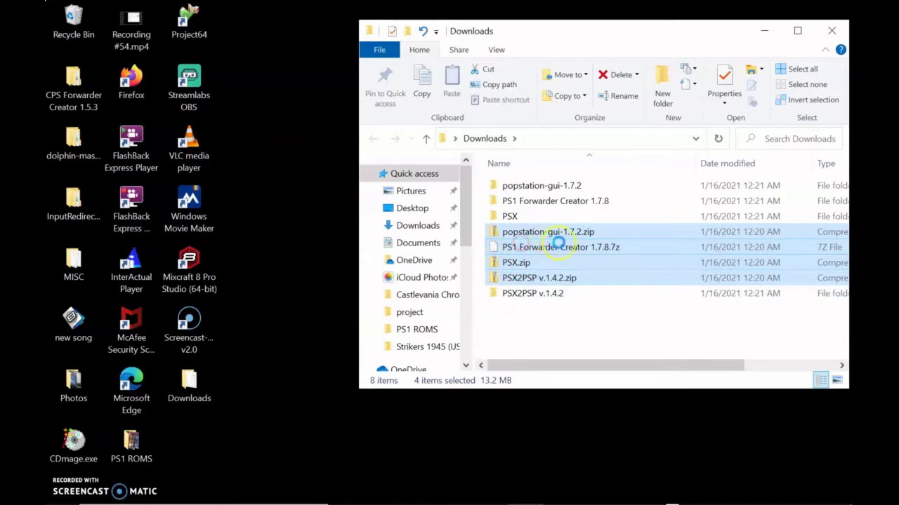
right_click(522, 241)
click(555, 433)
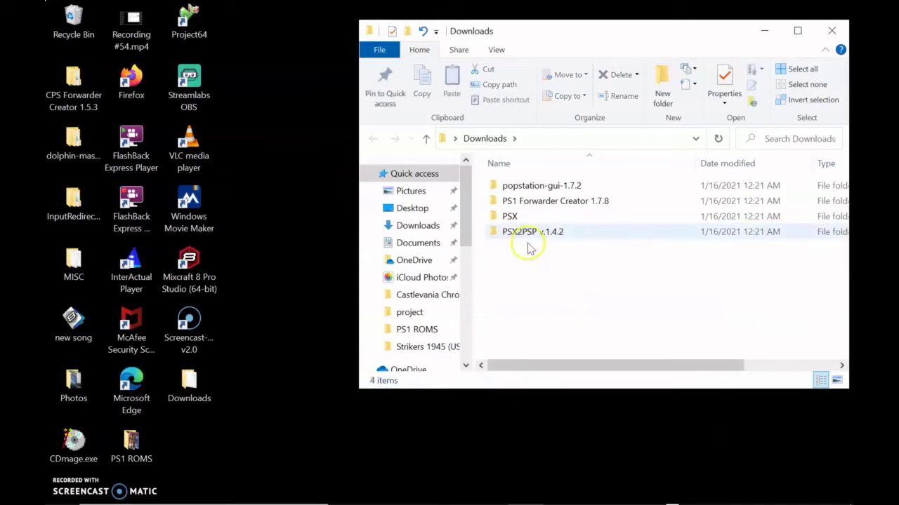
Examine the contents of the extracted popstation-gui-1.7.2 and PS1 Forwarder Creator 1.7.8 folders, returning to Downloads
double_click(529, 185)
double_click(522, 188)
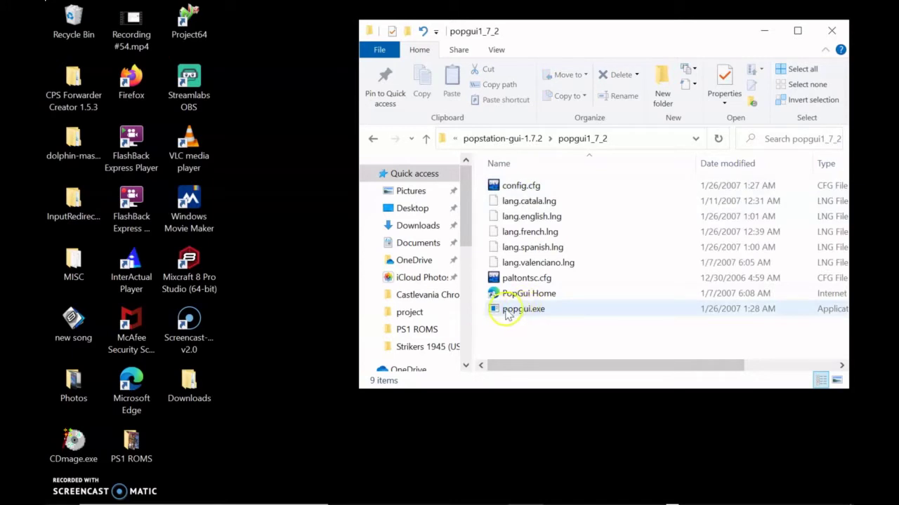
click(425, 139)
click(425, 138)
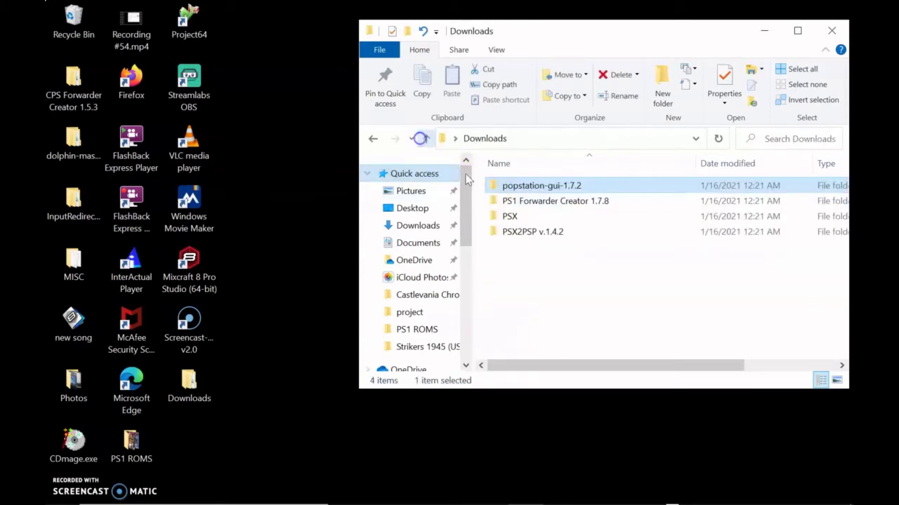
double_click(525, 203)
double_click(522, 188)
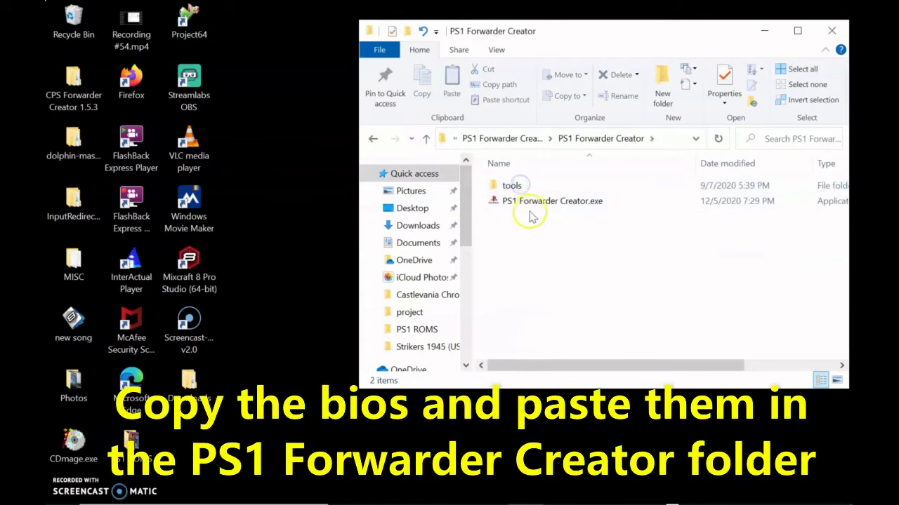
click(425, 139)
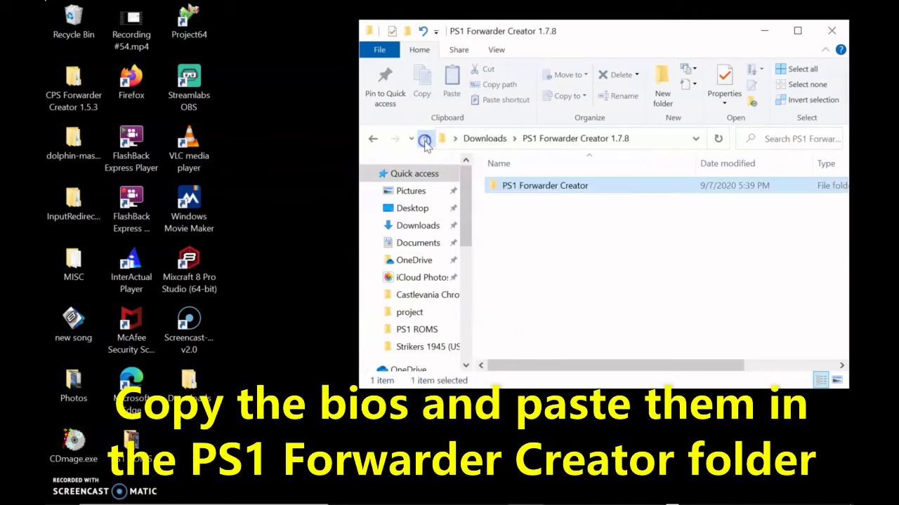
click(425, 139)
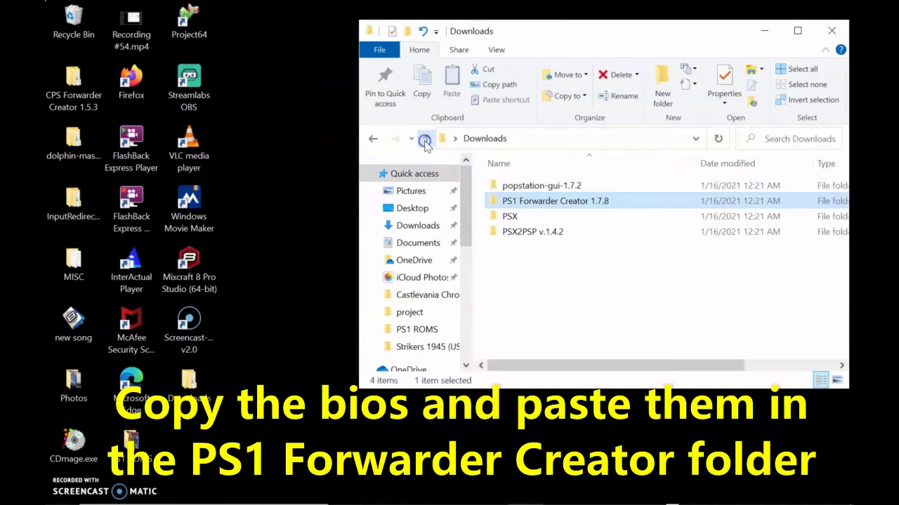
Copy all BIOS files from the PSX folder into the PS1 Forwarder Creator folder that holds PS1 Forwarder Creator.exe
double_click(509, 216)
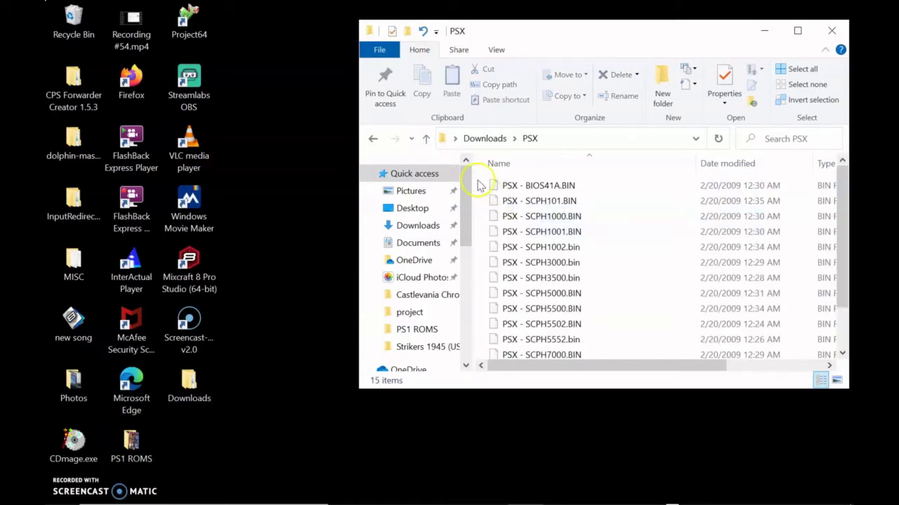
drag(480, 184, 611, 398)
right_click(558, 291)
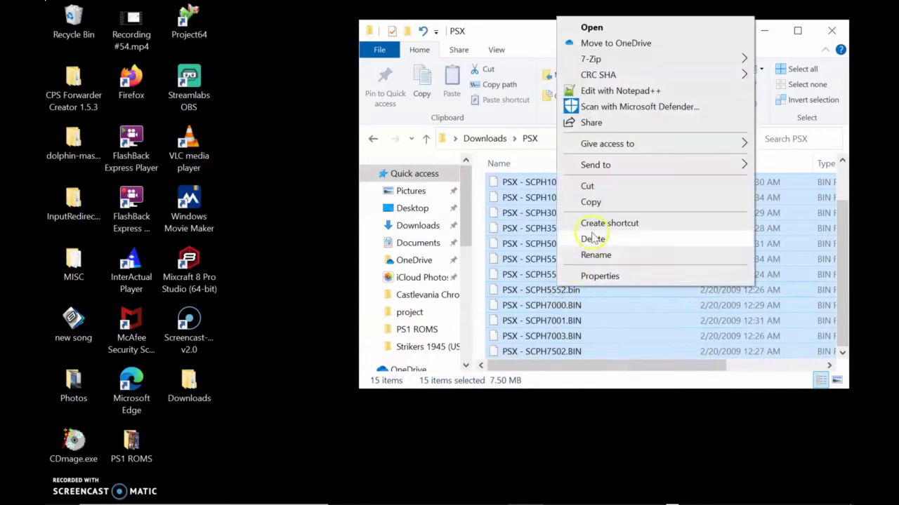
click(592, 201)
click(425, 141)
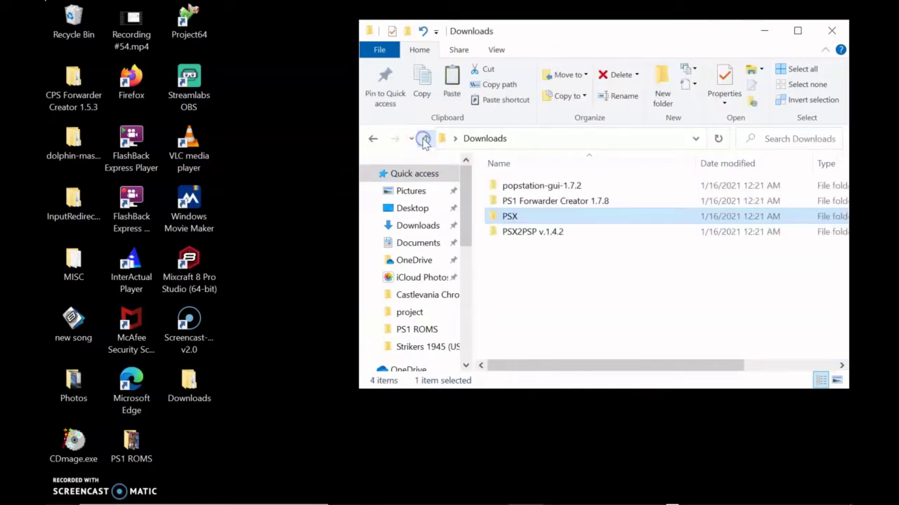
double_click(528, 201)
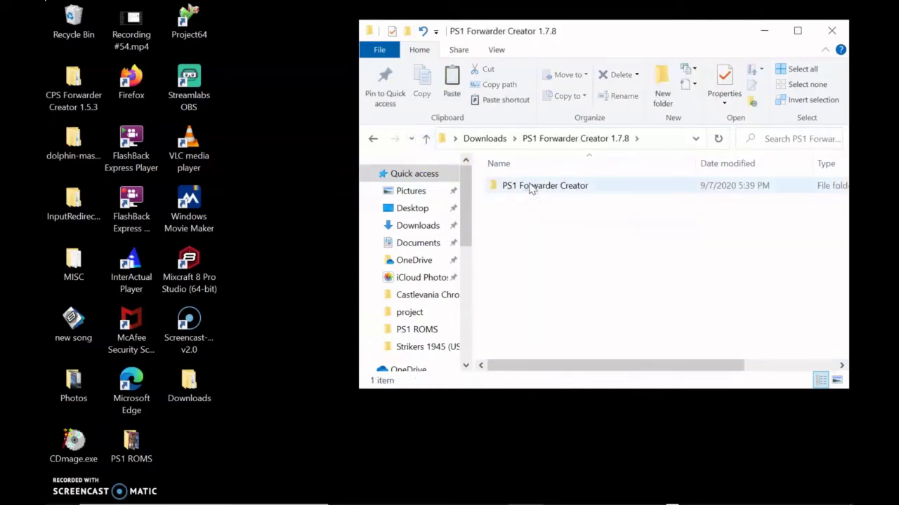
double_click(528, 187)
right_click(524, 239)
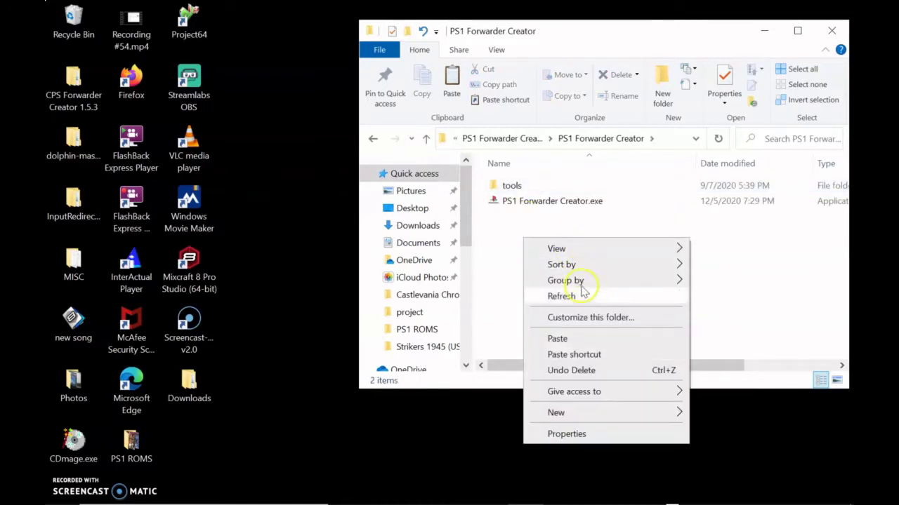
click(579, 343)
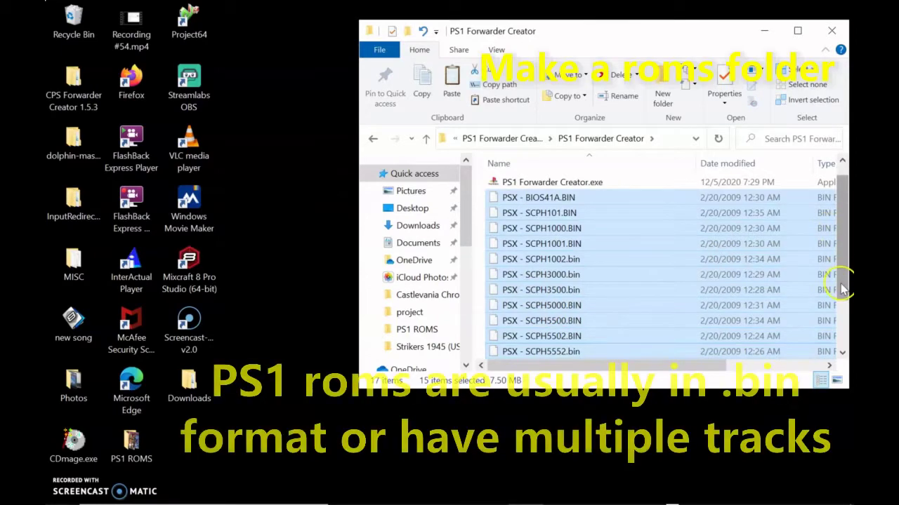
drag(833, 233, 844, 218)
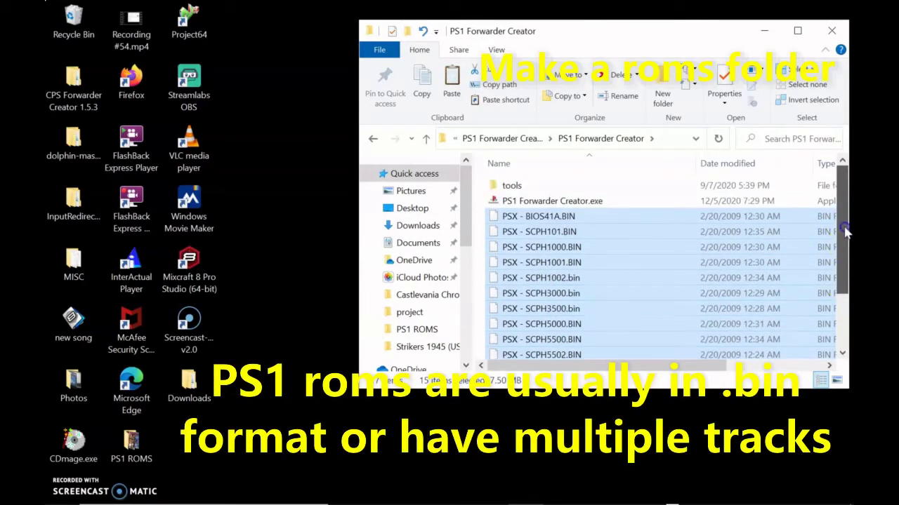
click(477, 205)
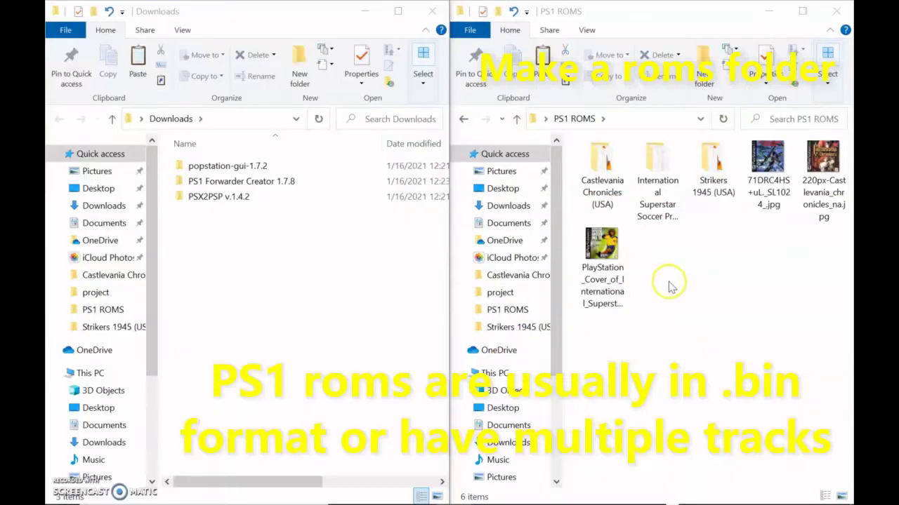
Examine the ROM files in the Castlevania Chronicles, International Superstar Soccer Pro '98 and Strikers 1945 folders of PS1 ROMS
double_click(616, 185)
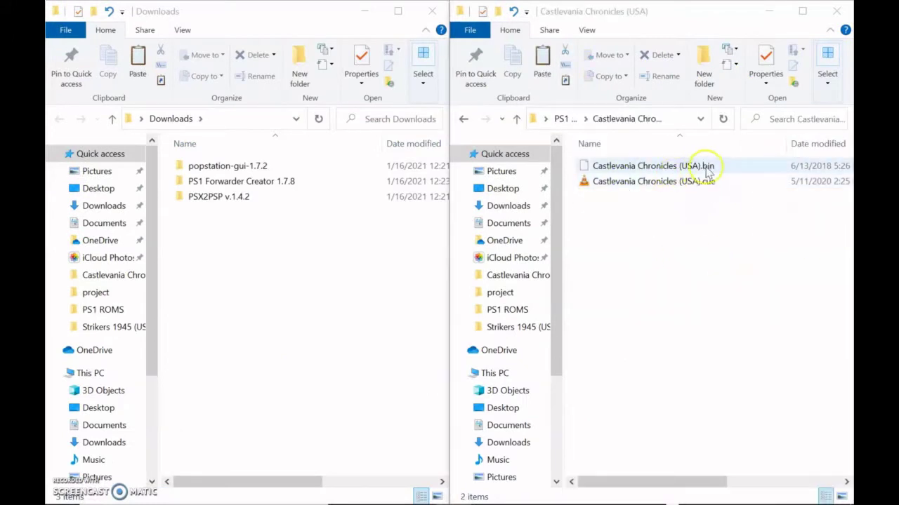
click(516, 119)
double_click(650, 181)
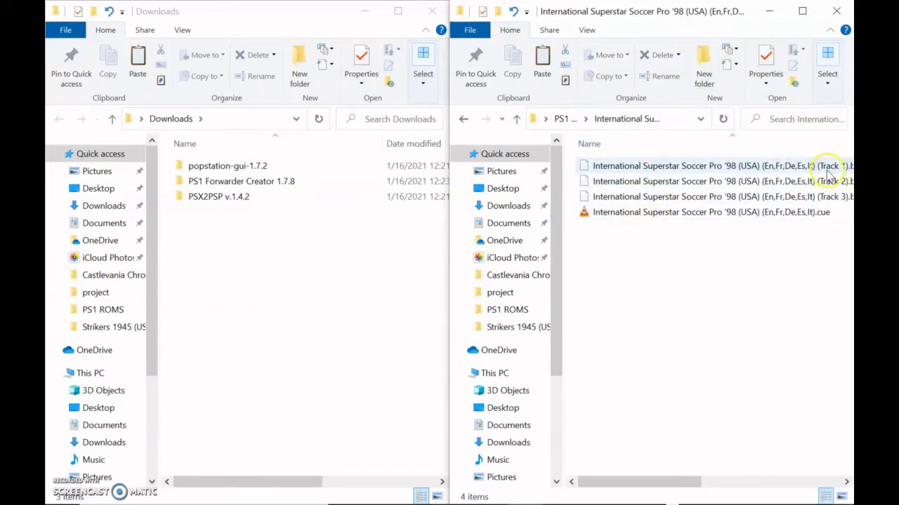
click(518, 119)
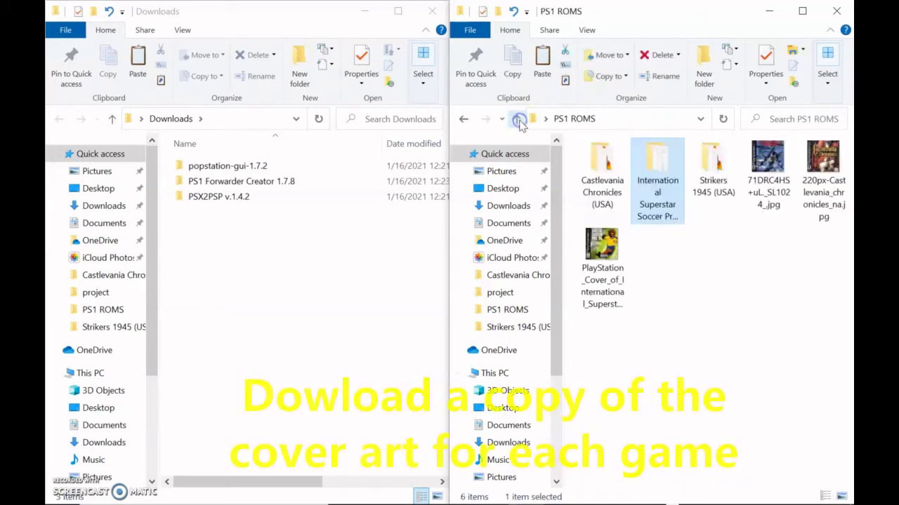
double_click(711, 168)
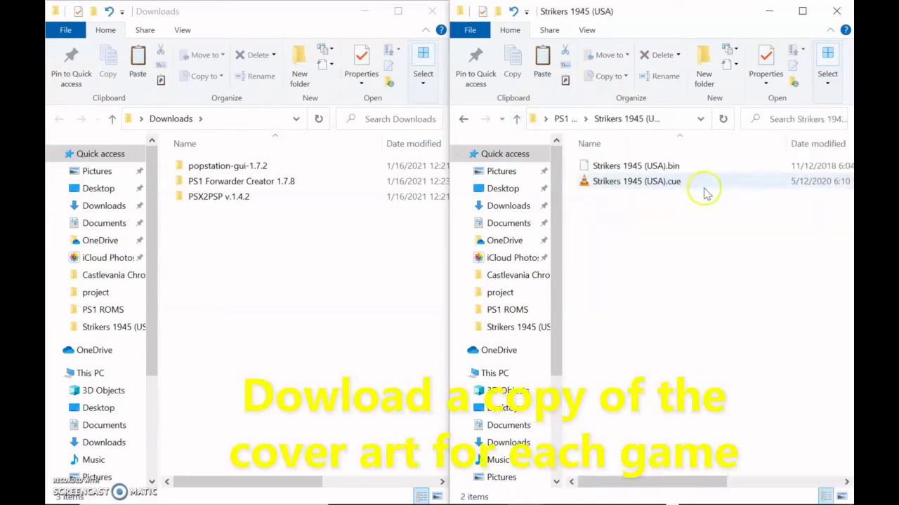
click(517, 121)
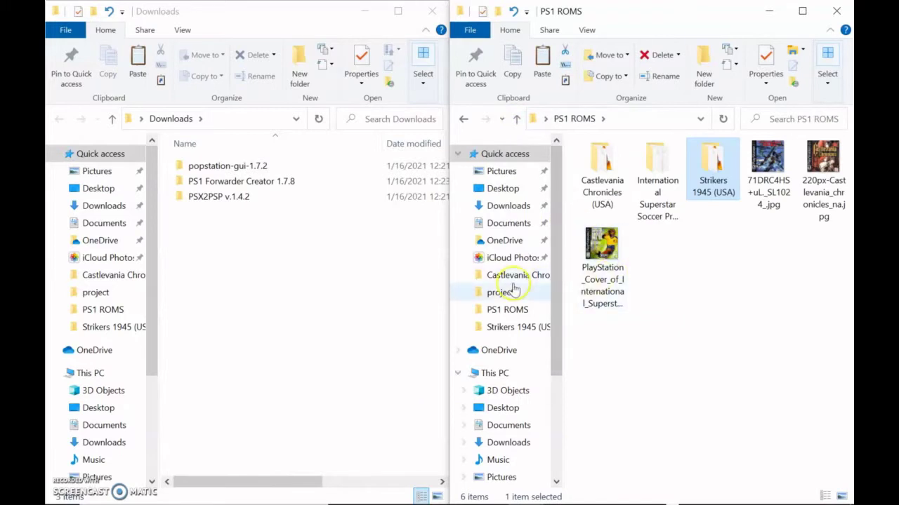
Launch popgui.exe from the popgui1_7_2 folder inside popstation-gui-1.7.2 in Downloads
click(257, 251)
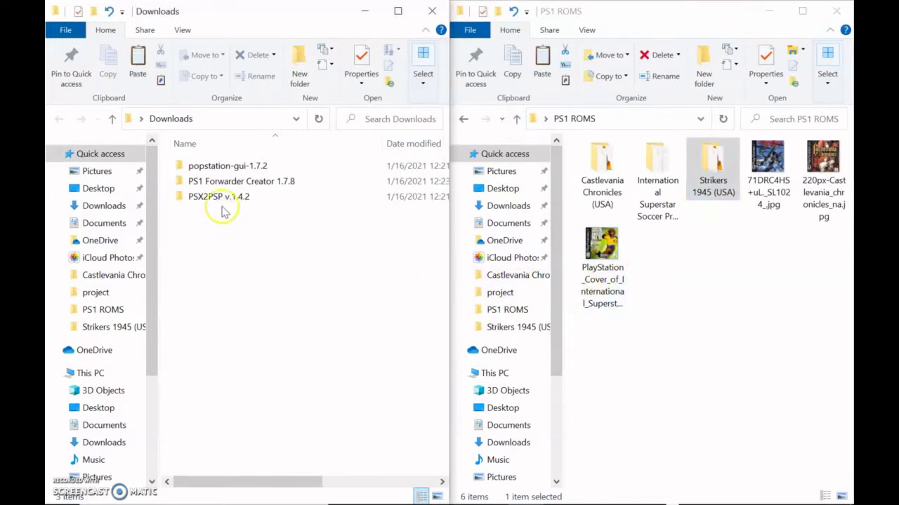
double_click(215, 166)
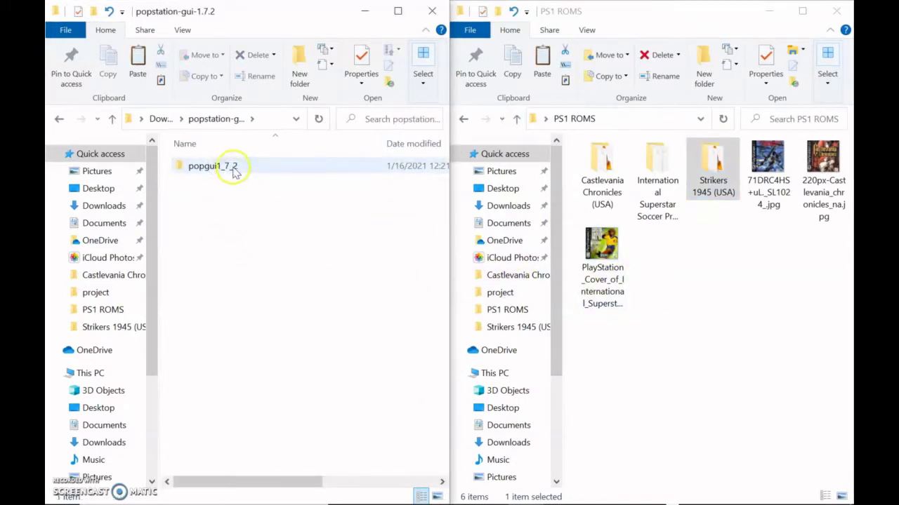
double_click(213, 166)
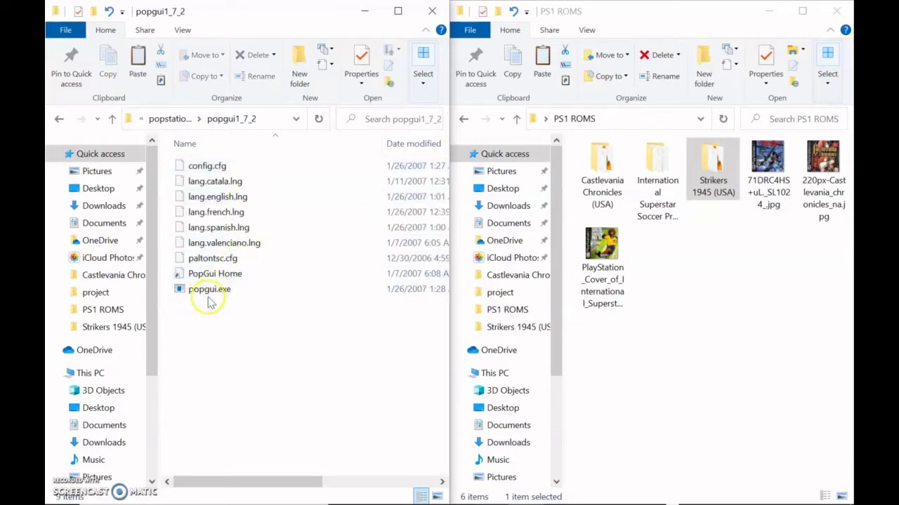
double_click(200, 289)
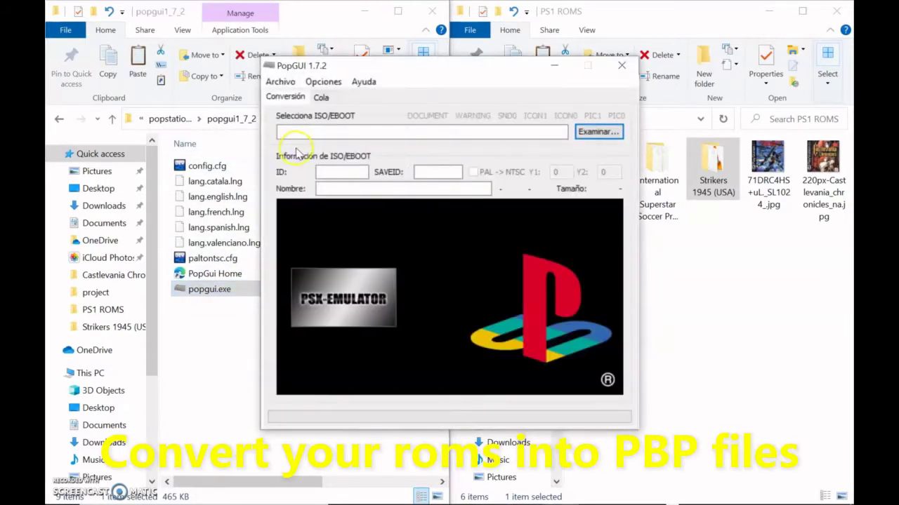
drag(397, 65, 262, 65)
Load the Castlevania Chronicles (USA) .bin image from the PS1 ROMS folder as the ISO to convert
click(463, 134)
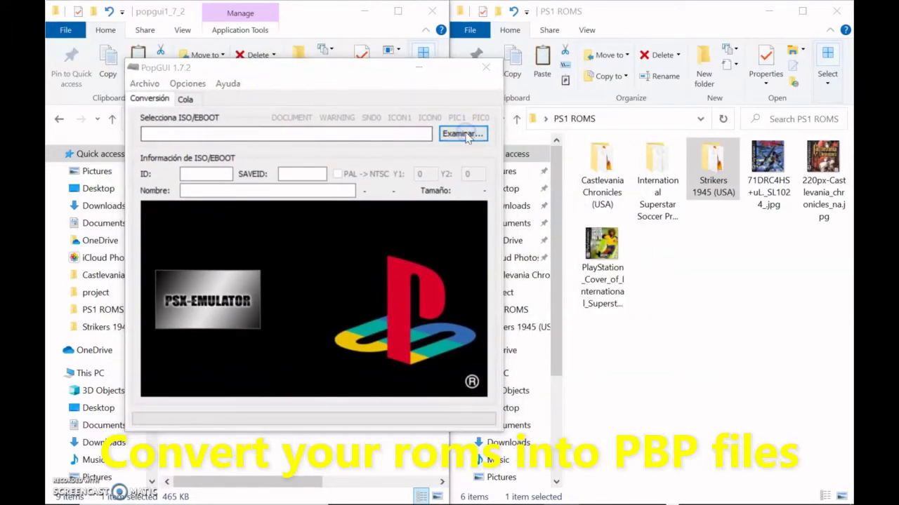
scroll(234, 201, down, 1)
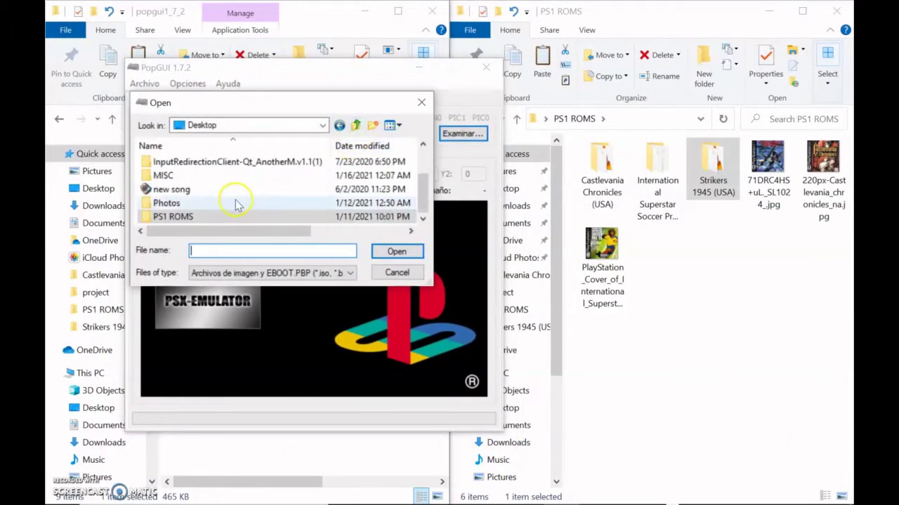
double_click(161, 215)
double_click(228, 161)
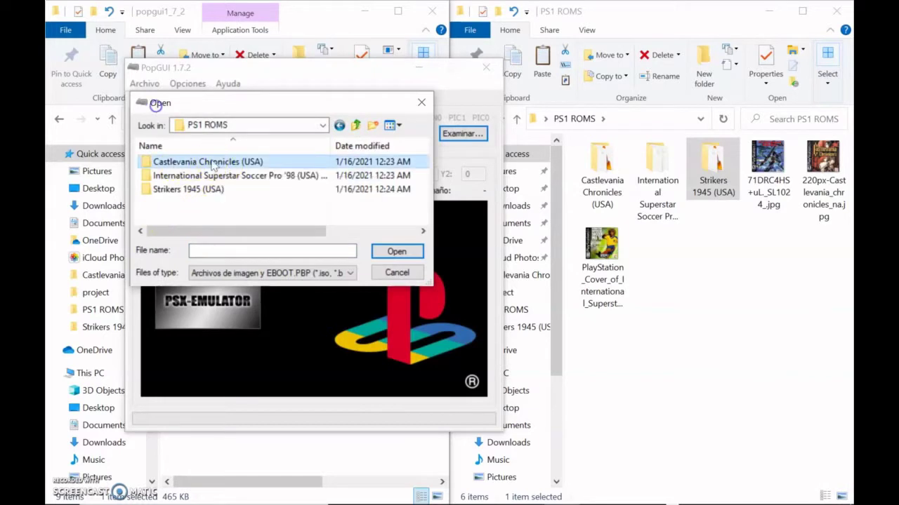
click(234, 161)
click(397, 252)
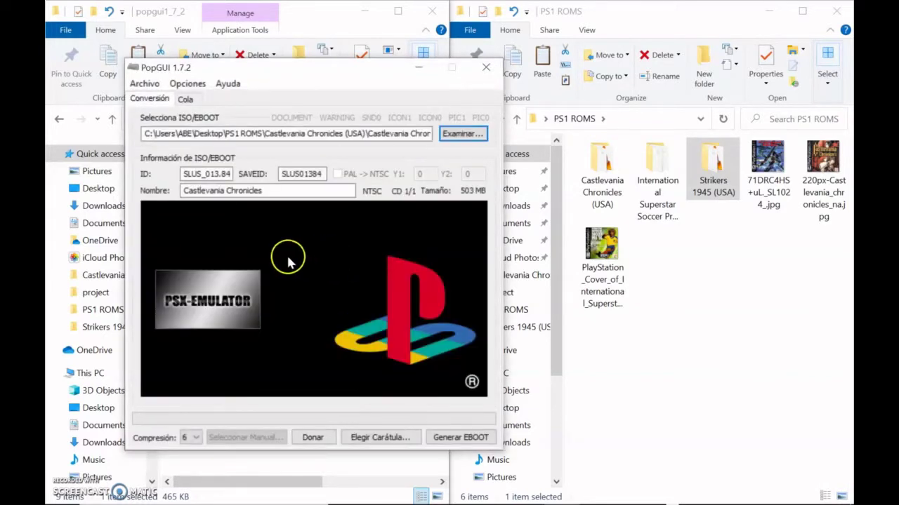
Generate the EBOOT for Castlevania Chronicles and open its output directory
click(468, 438)
click(495, 447)
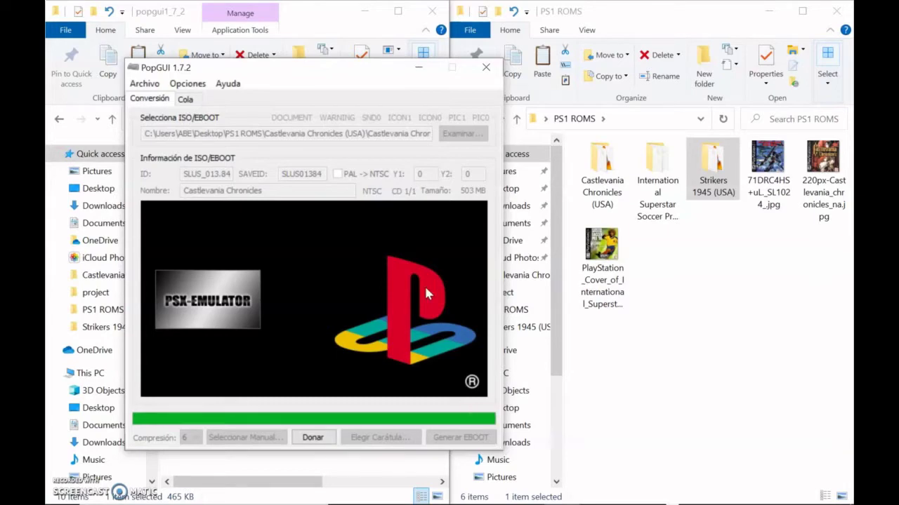
click(420, 314)
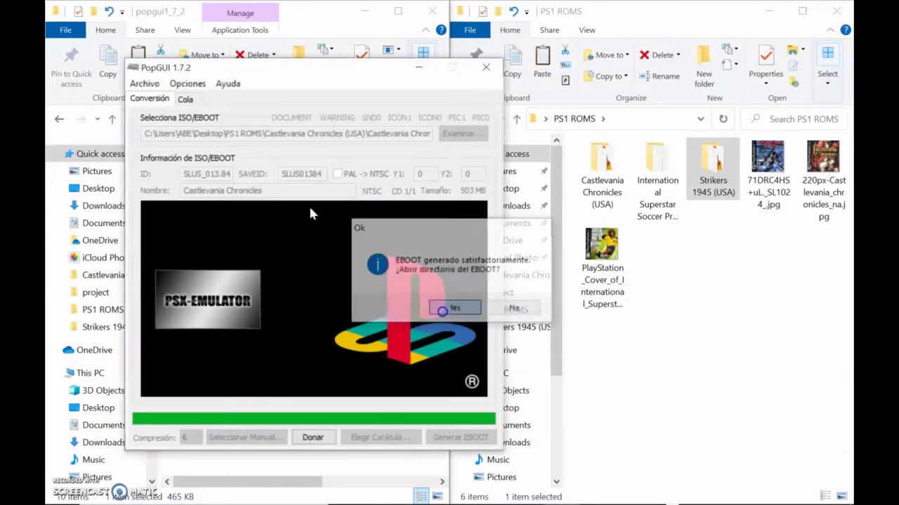
click(455, 309)
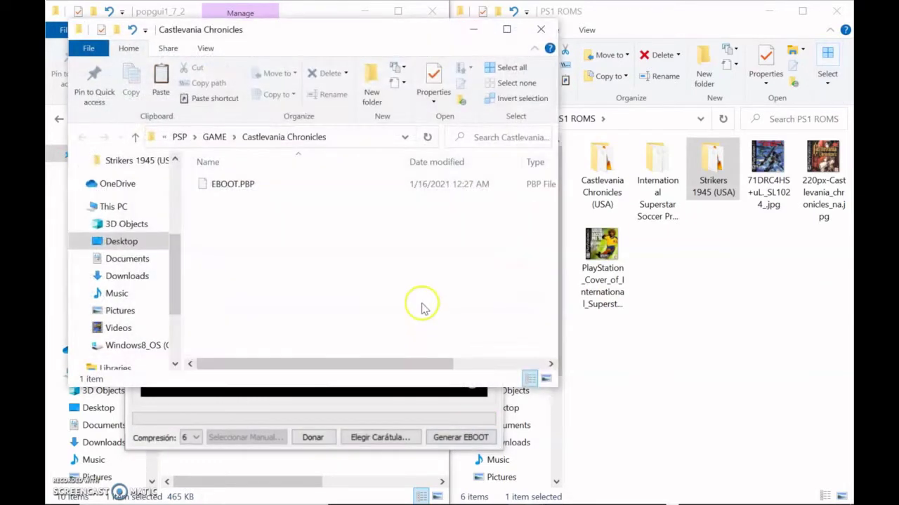
drag(320, 31, 326, 230)
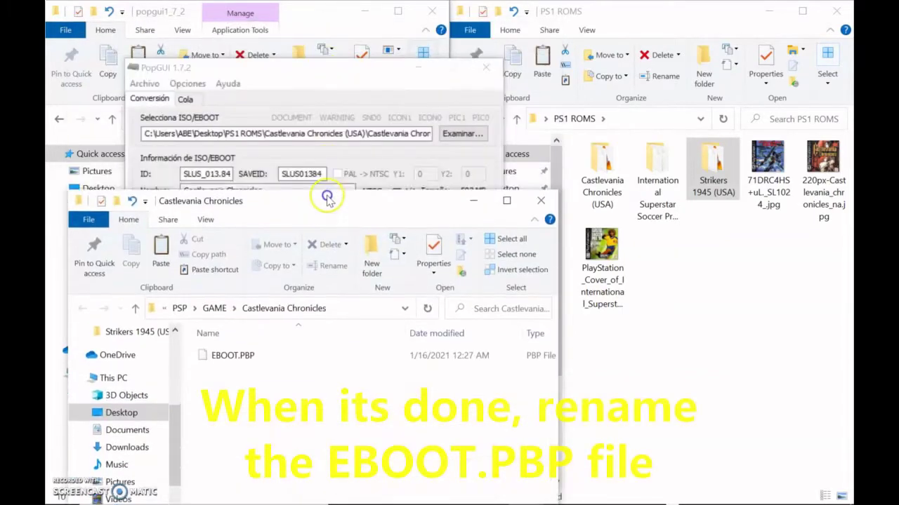
Rename the generated EBOOT.PBP to Castlevania Chronicles (USA).PBP, copying the name from the ROM path
click(269, 133)
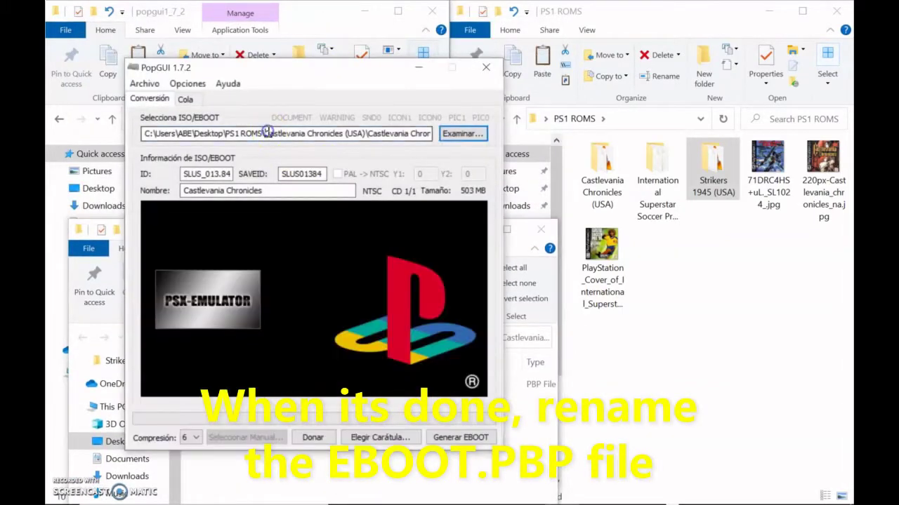
drag(333, 137, 364, 139)
key(ctrl+c)
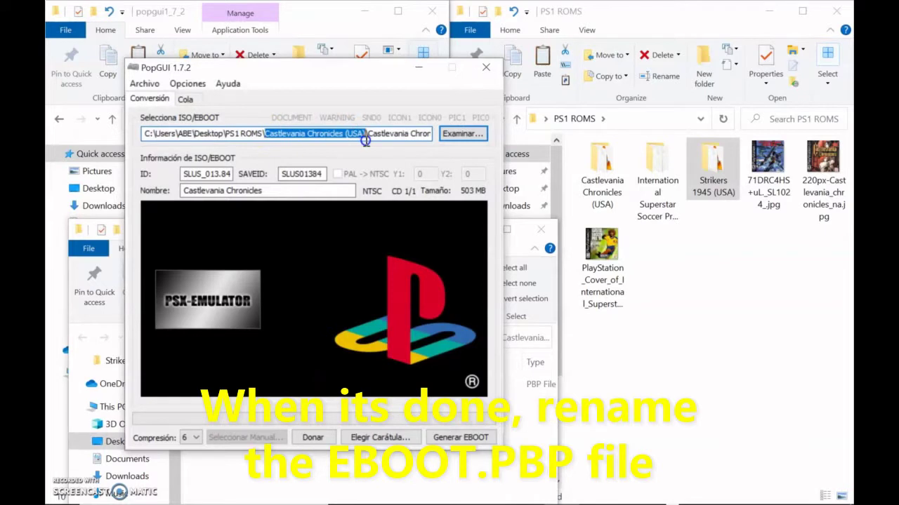
right_click(361, 134)
click(382, 181)
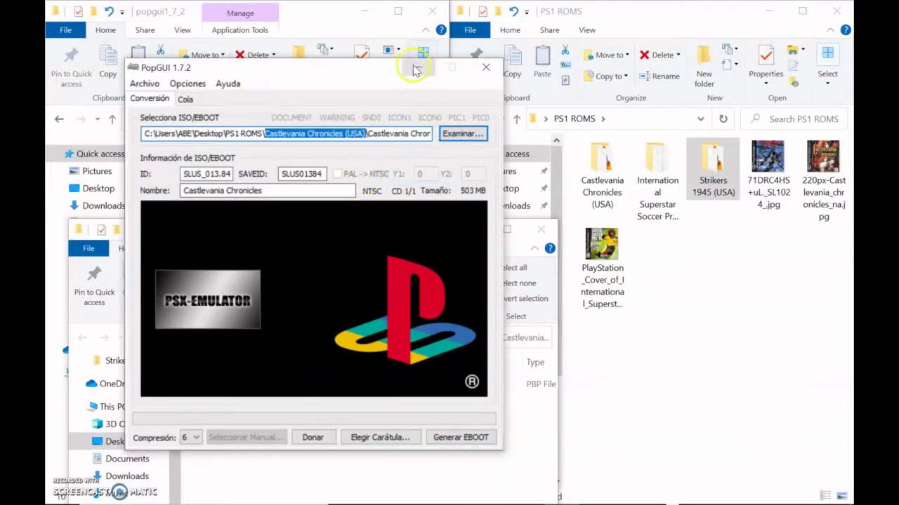
drag(384, 70, 566, 68)
click(220, 386)
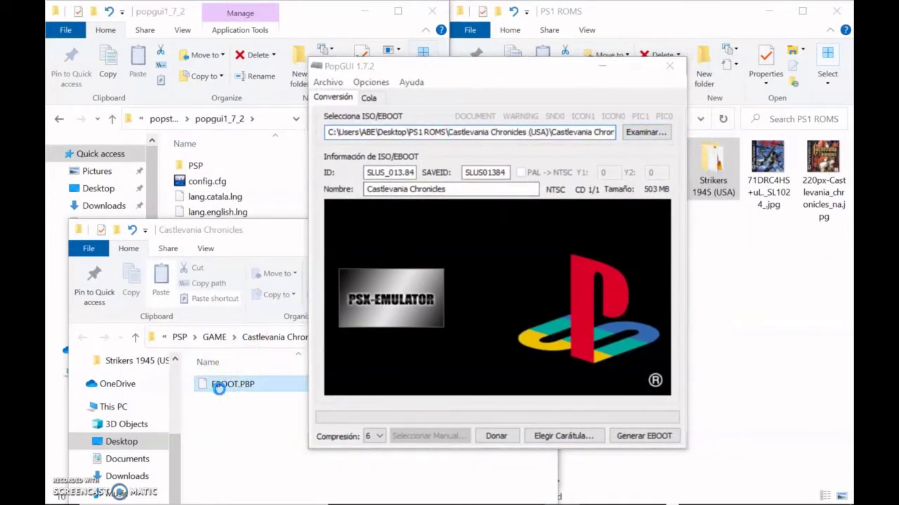
click(219, 386)
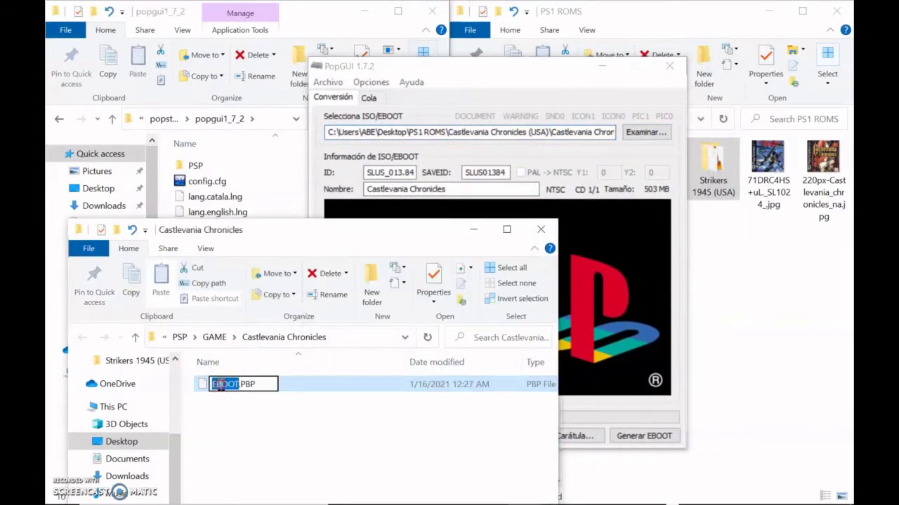
right_click(220, 385)
click(250, 259)
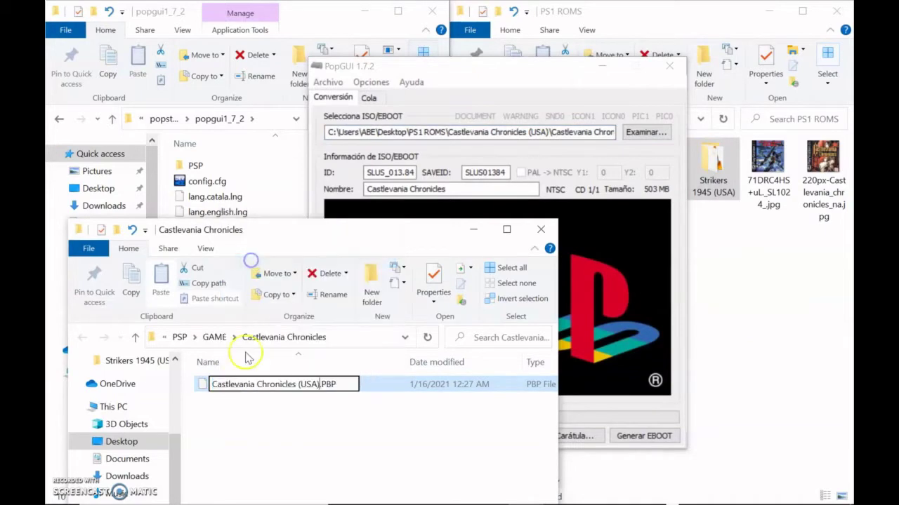
click(267, 421)
Move Castlevania Chronicles (USA).PBP into the Castlevania Chronicles (USA) folder in PS1 ROMS and close the output folder
drag(487, 72, 286, 53)
click(510, 472)
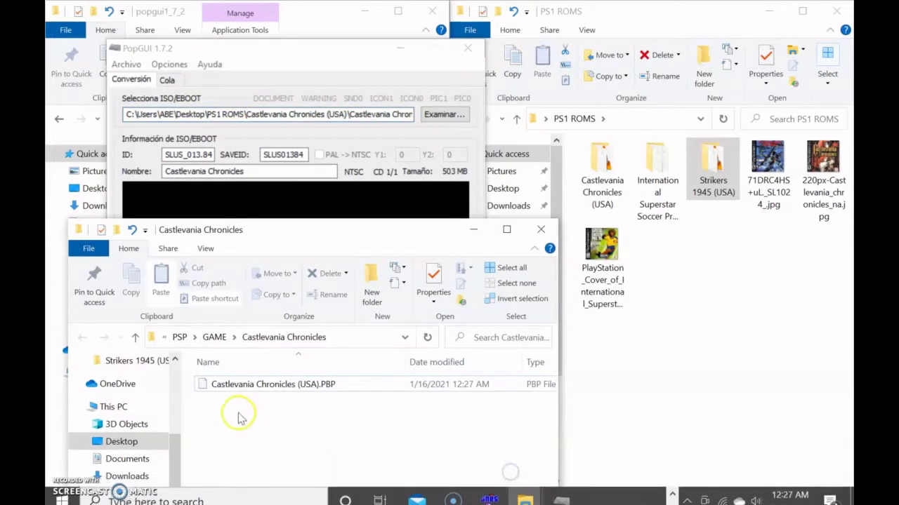
drag(249, 392, 597, 198)
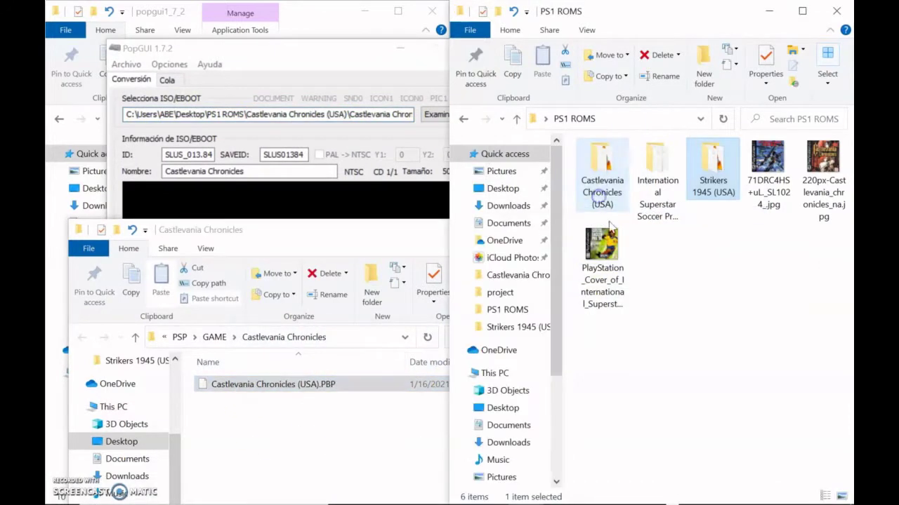
click(648, 358)
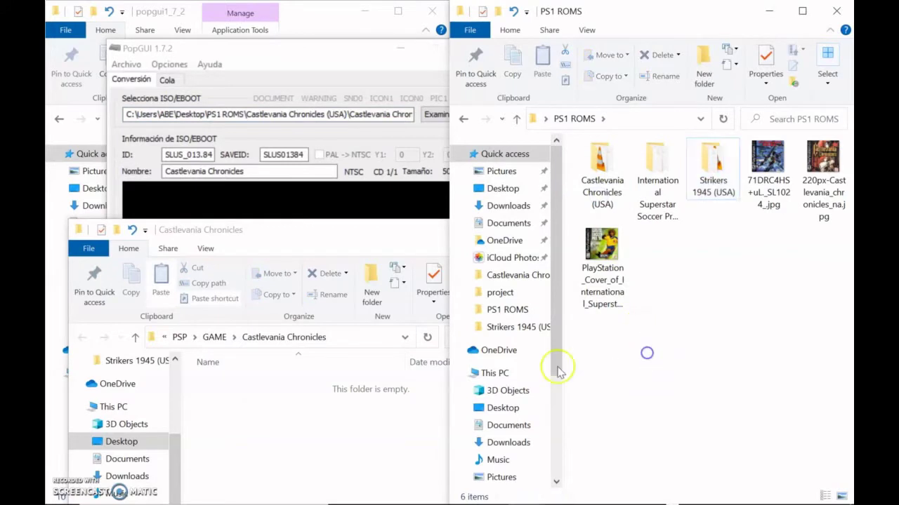
click(381, 229)
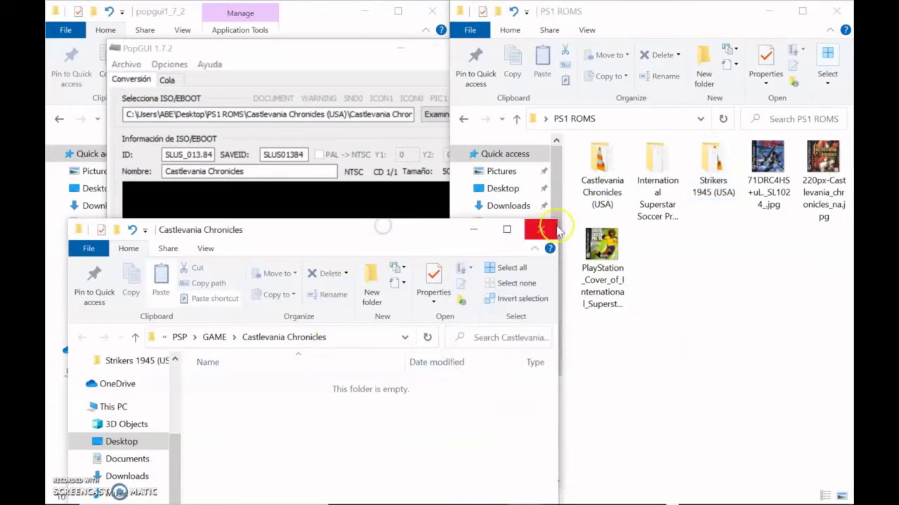
click(538, 228)
Load Strikers 1945 (USA).bin from its folder in PS1 ROMS as the ISO to convert
double_click(288, 113)
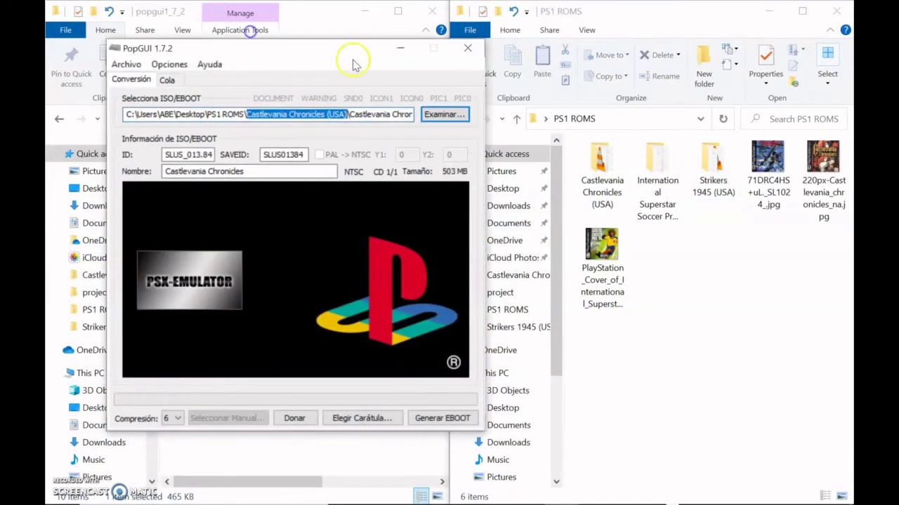
click(444, 115)
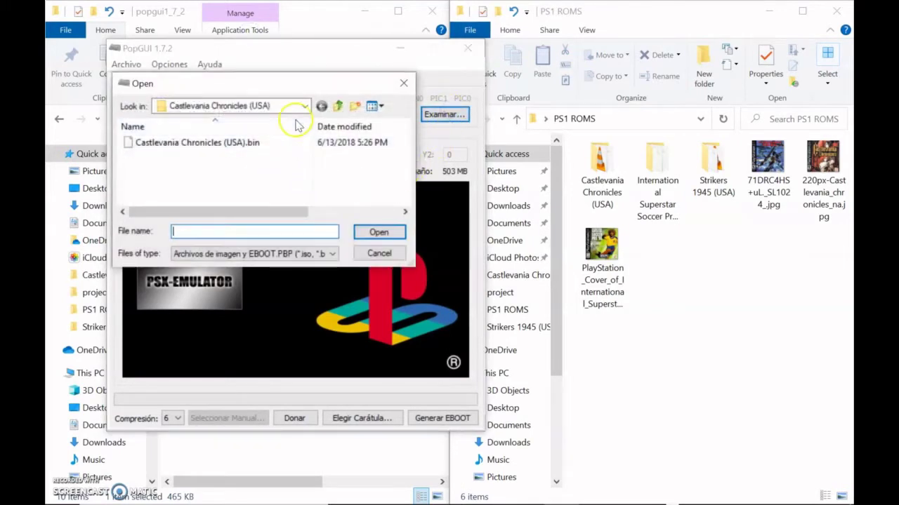
click(338, 105)
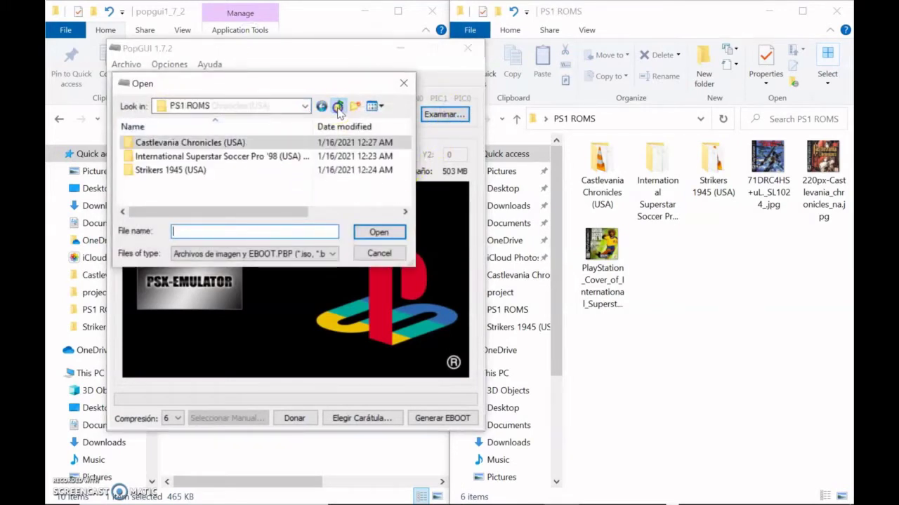
double_click(179, 172)
click(219, 143)
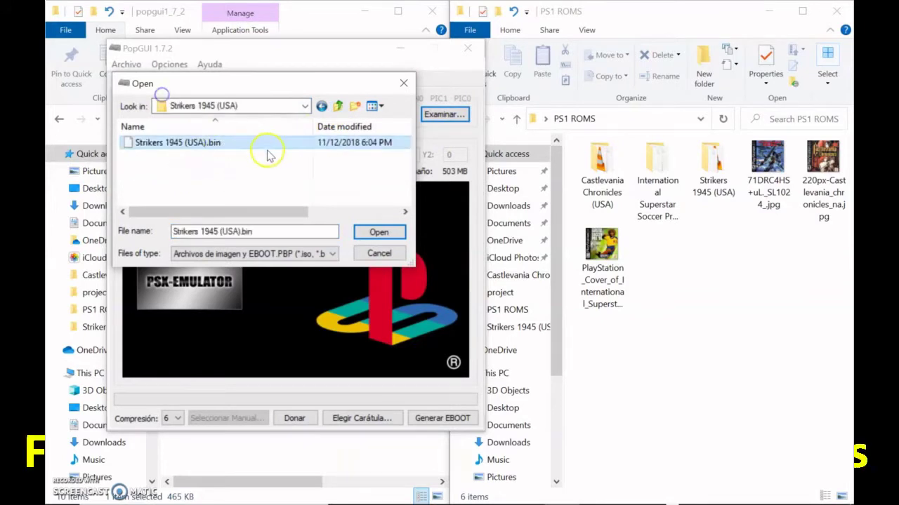
click(372, 232)
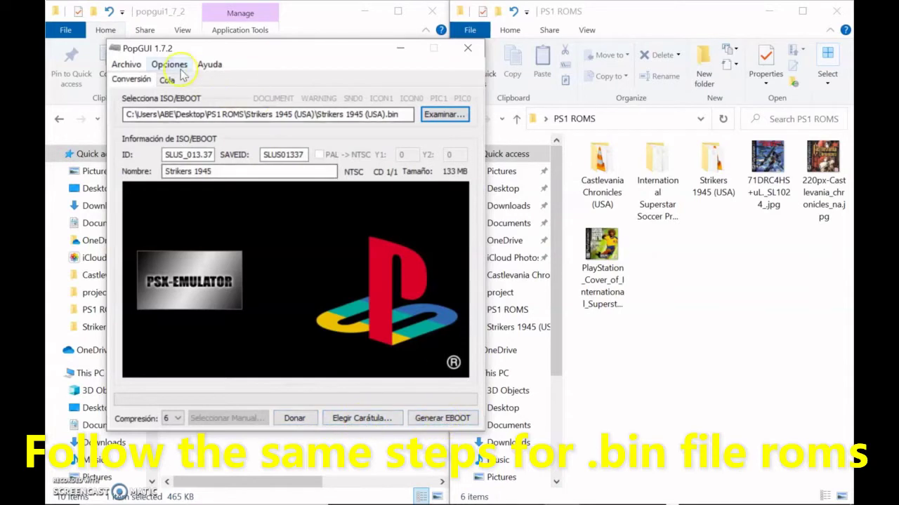
Switch the PopGUI interface language to English
click(170, 64)
mouse_move(210, 80)
click(295, 81)
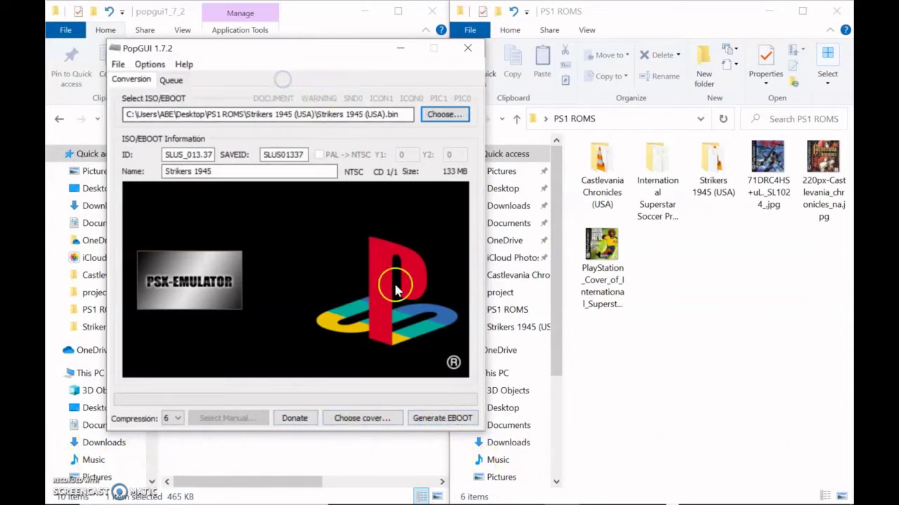
Generate the EBOOT for Strikers 1945 and open its output directory
click(428, 418)
click(471, 427)
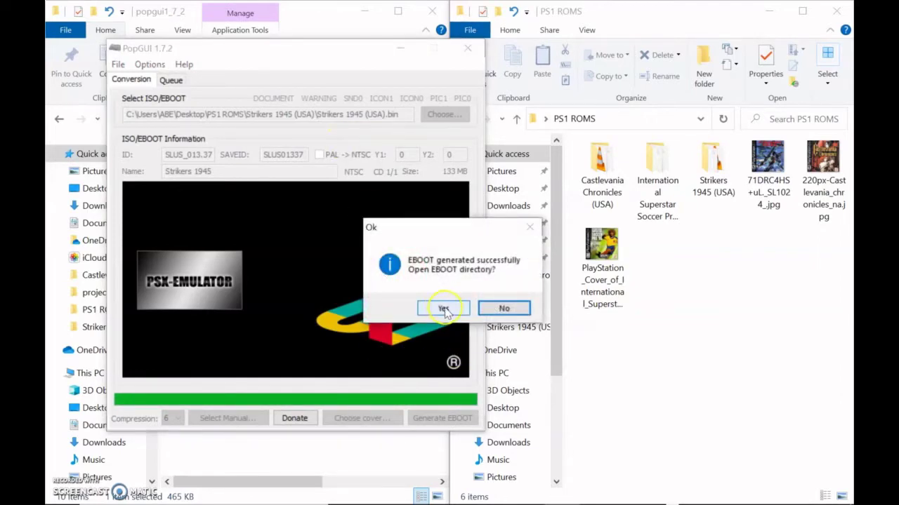
click(443, 309)
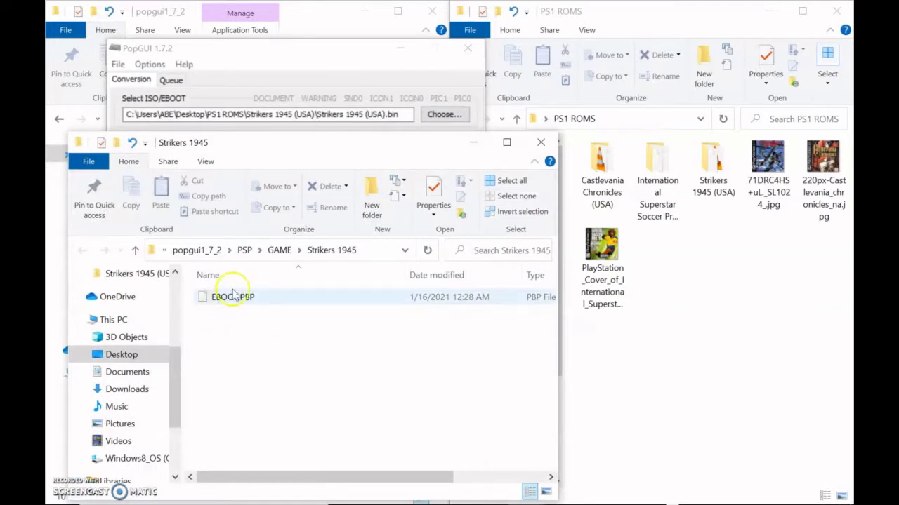
Rename the Strikers 1945 EBOOT.PBP to Strikers 1945 (USA).PBP, copying the name from the ROM path
drag(248, 112, 304, 114)
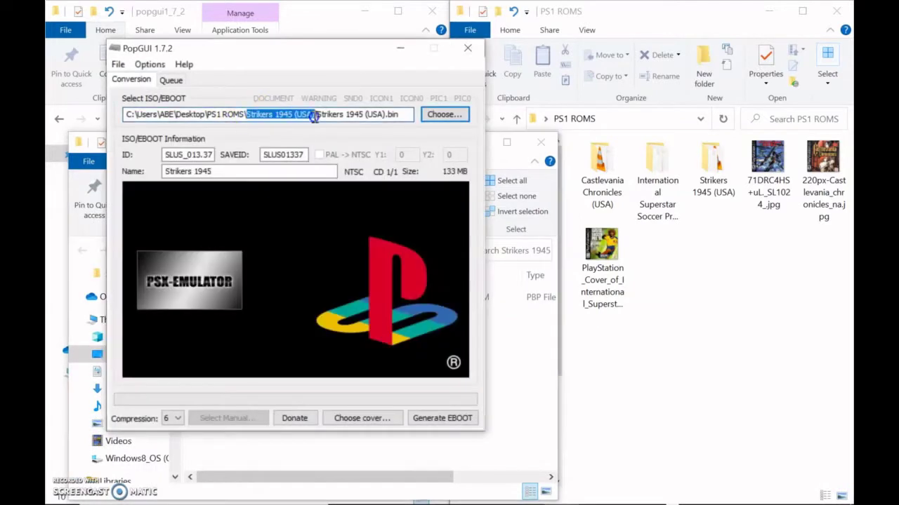
right_click(314, 115)
click(337, 155)
click(370, 33)
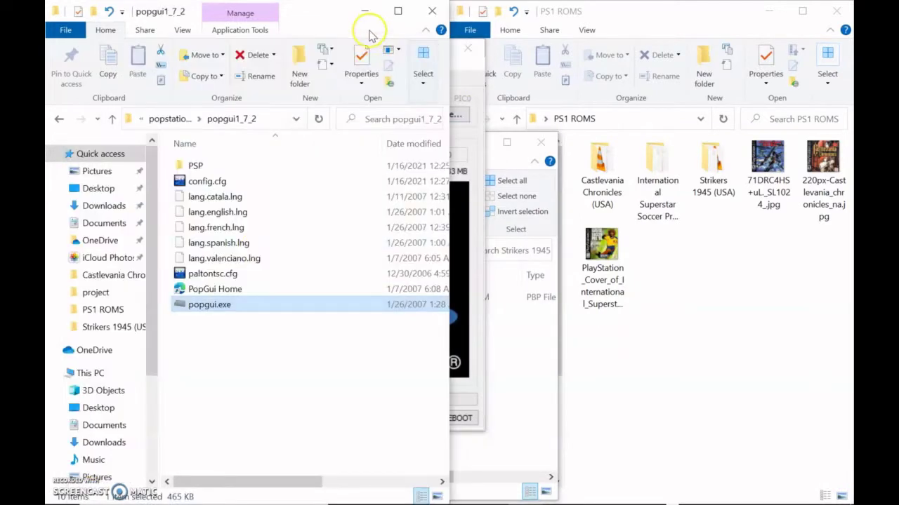
click(458, 62)
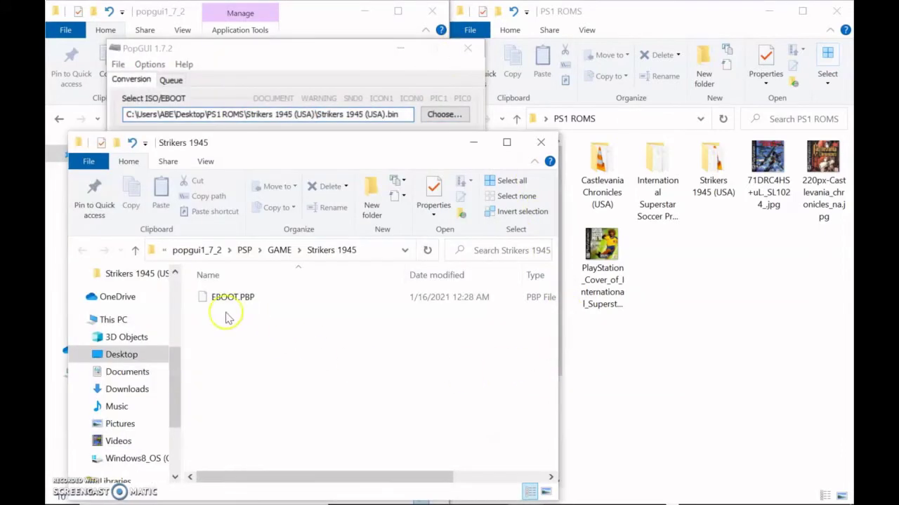
click(216, 300)
right_click(217, 299)
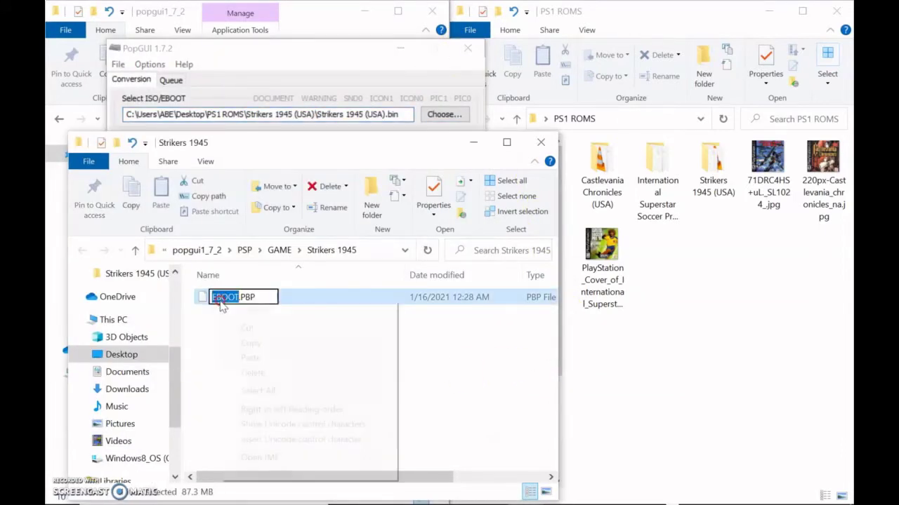
click(239, 357)
click(241, 309)
Move the renamed Strikers 1945 PBP file into the Strikers 1945 (USA) folder in PS1 ROMS
drag(242, 298, 709, 184)
click(715, 300)
click(315, 381)
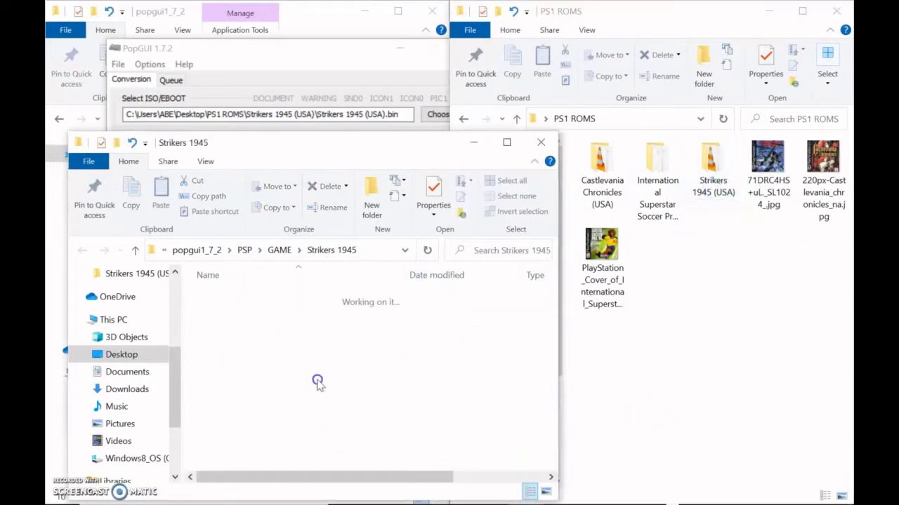
Close the Strikers 1945 output folder window and PopGUI
click(538, 141)
click(361, 54)
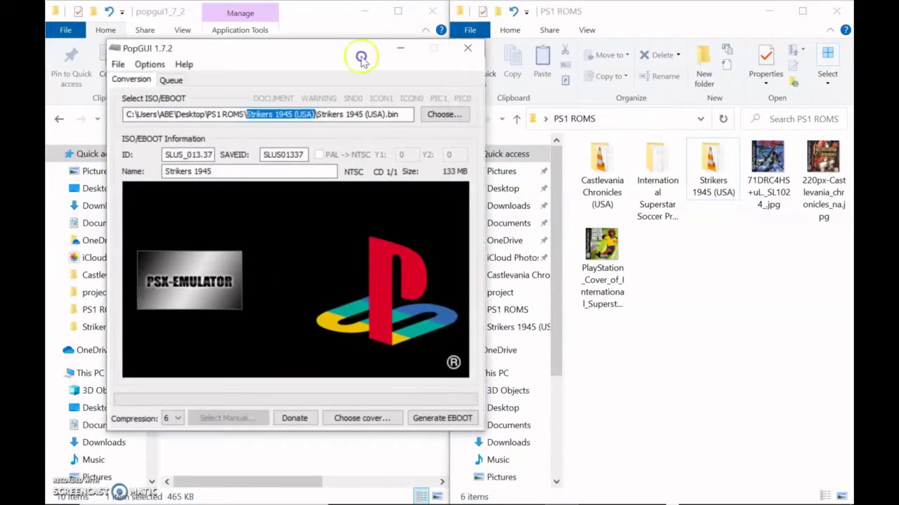
click(465, 44)
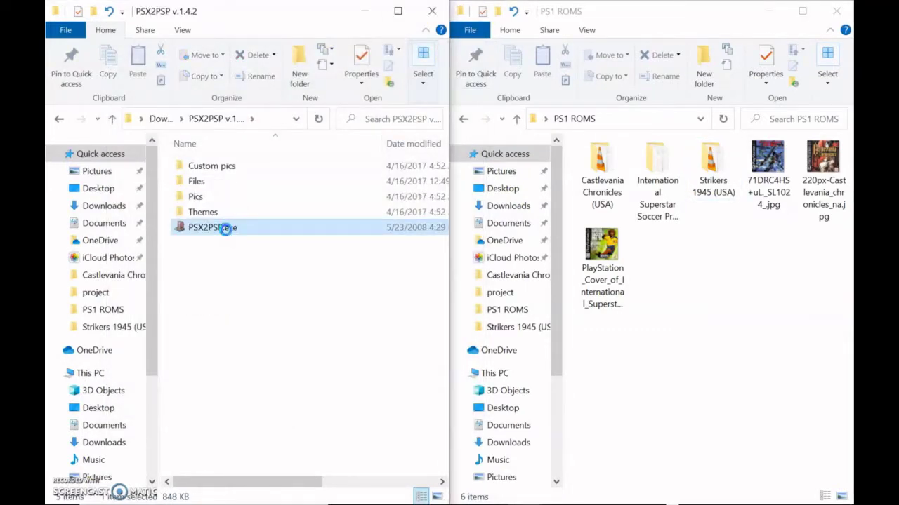
Launch PSX2PSP in classic mode from the PSX2PSP v.1.4.2 folder
double_click(225, 230)
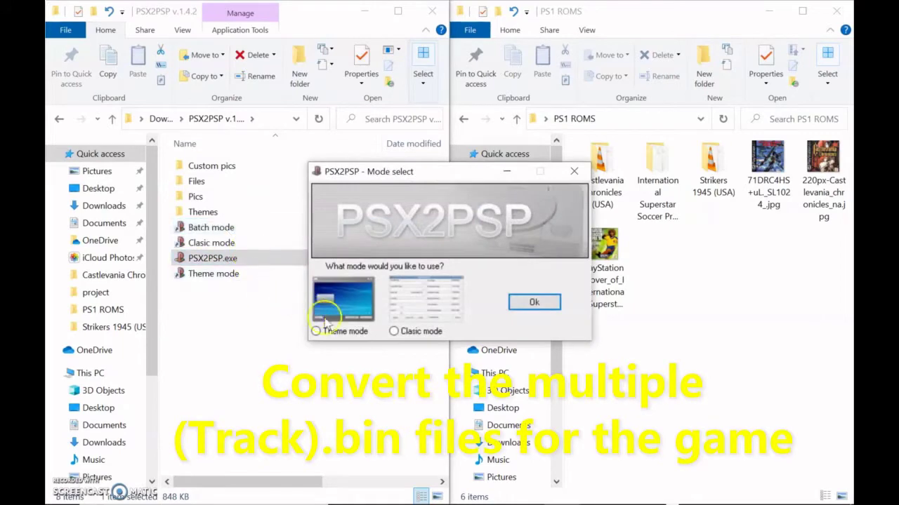
click(533, 302)
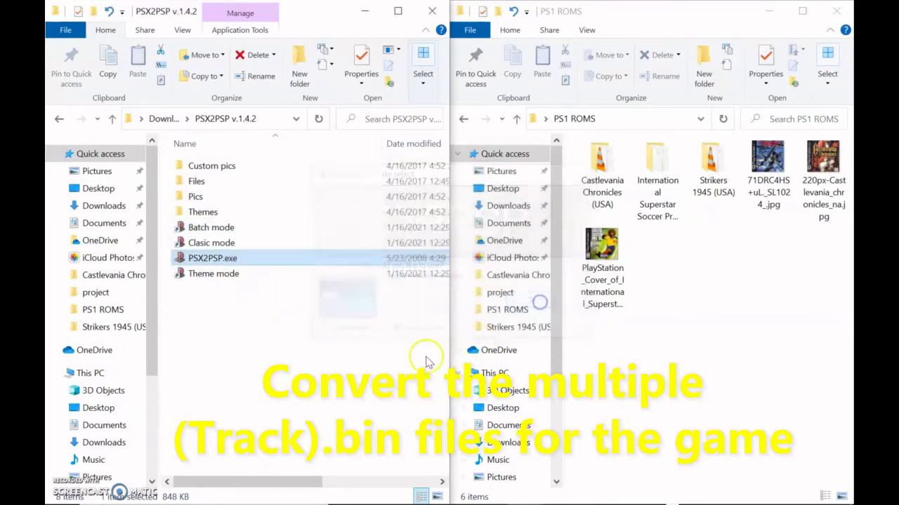
drag(441, 143, 322, 148)
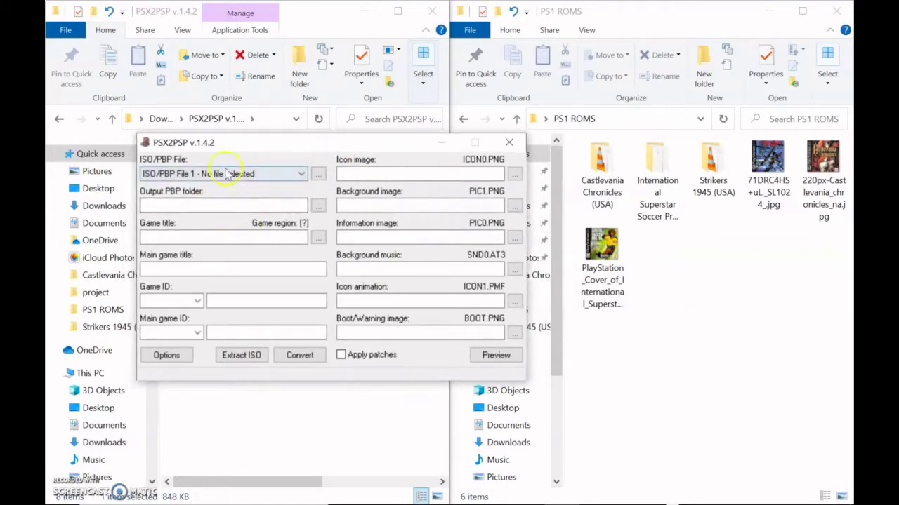
Load the International Superstar Soccer Pro '98 (Track 1).bin file as ISO/PBP File 1
click(284, 176)
click(259, 186)
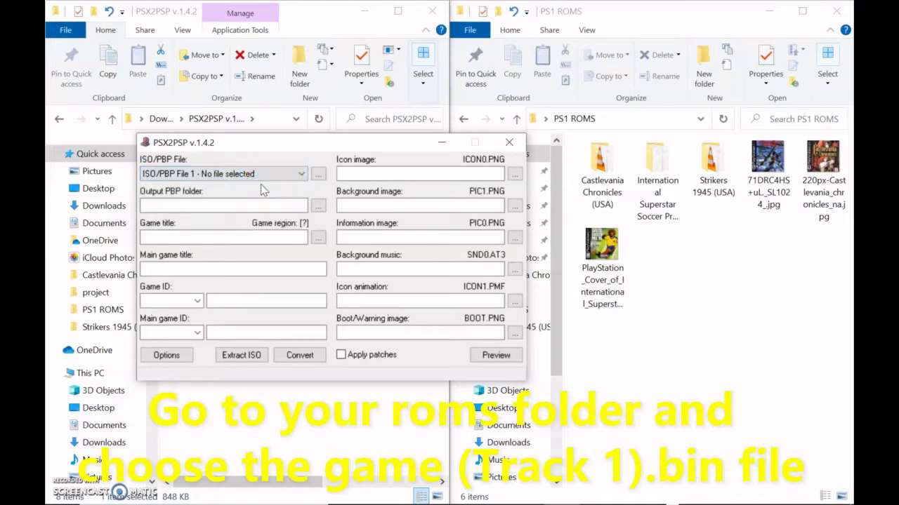
click(317, 175)
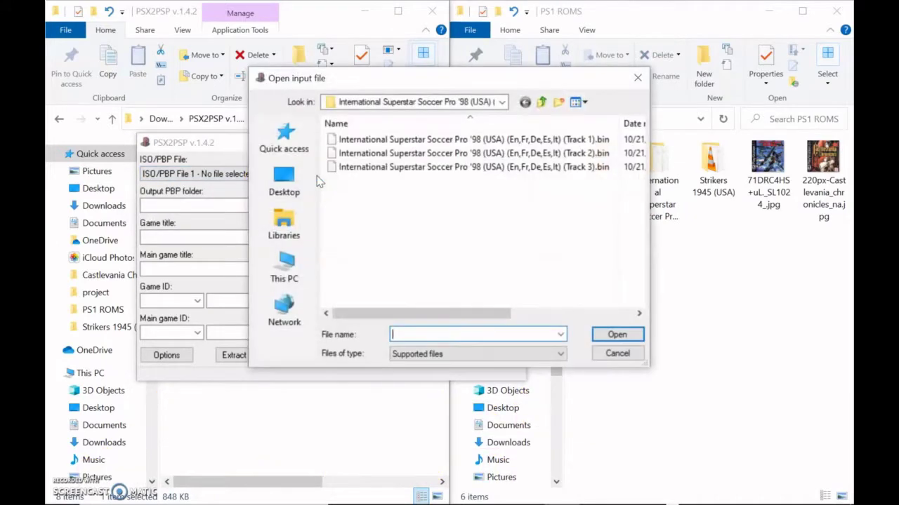
click(570, 141)
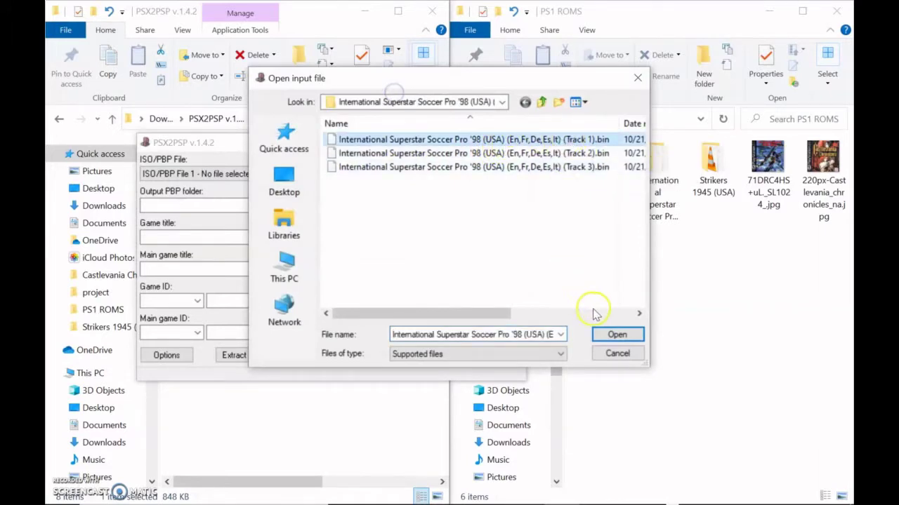
click(608, 334)
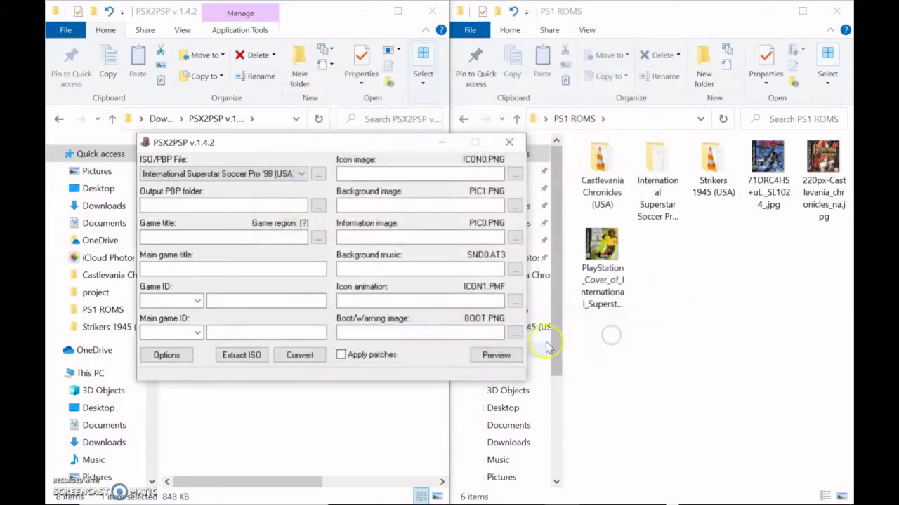
Load the International Superstar Soccer Pro '98 (Track 2).bin file as ISO/PBP File 2
click(240, 174)
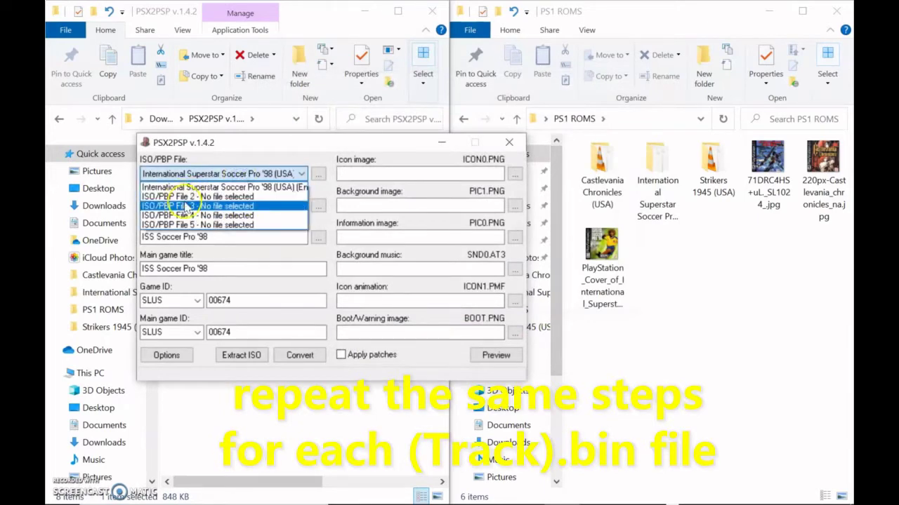
click(190, 199)
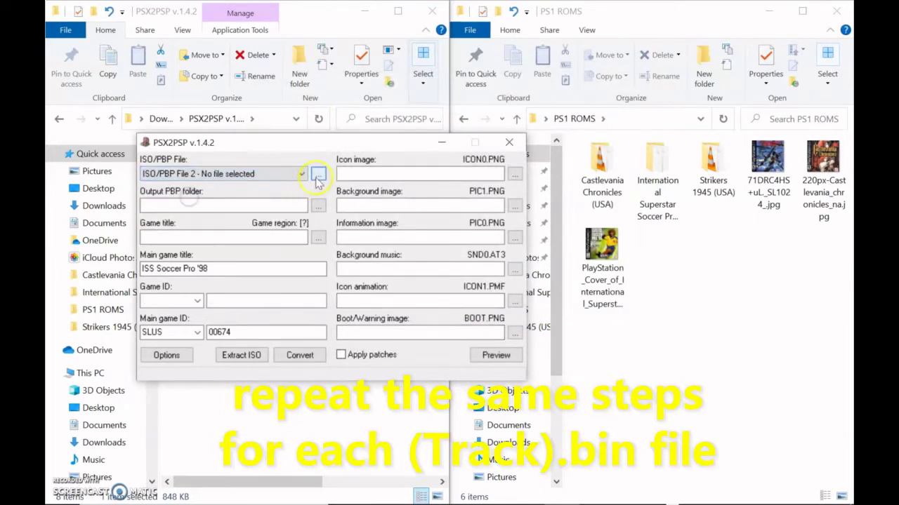
click(318, 174)
click(449, 153)
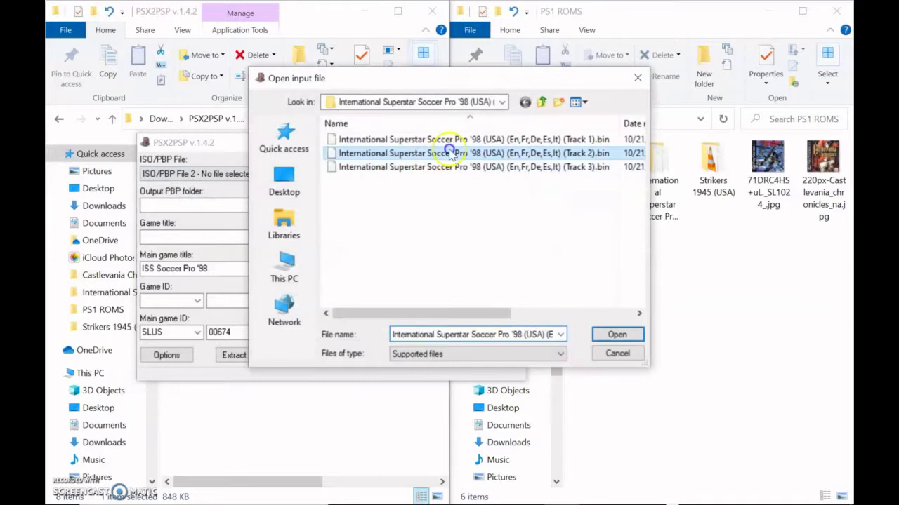
click(616, 334)
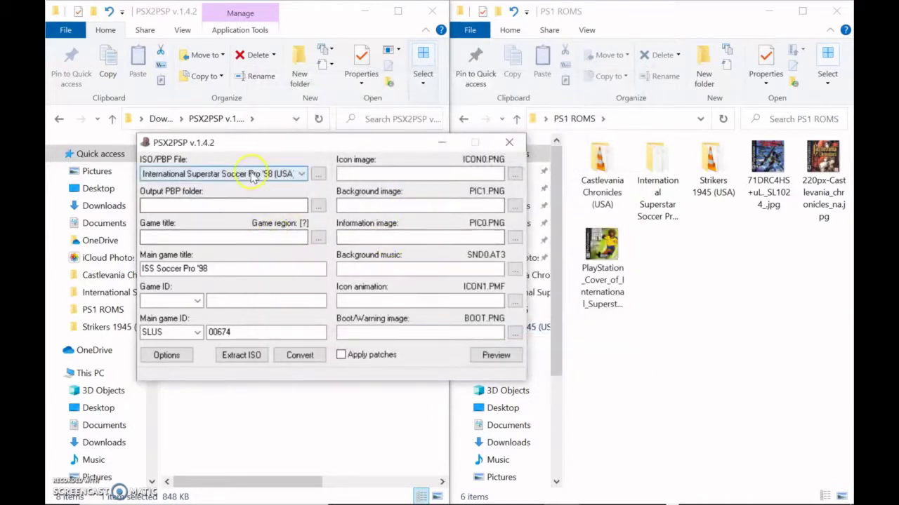
Load the International Superstar Soccer Pro '98 (Track 3).bin file as ISO/PBP File 3
click(252, 177)
click(215, 204)
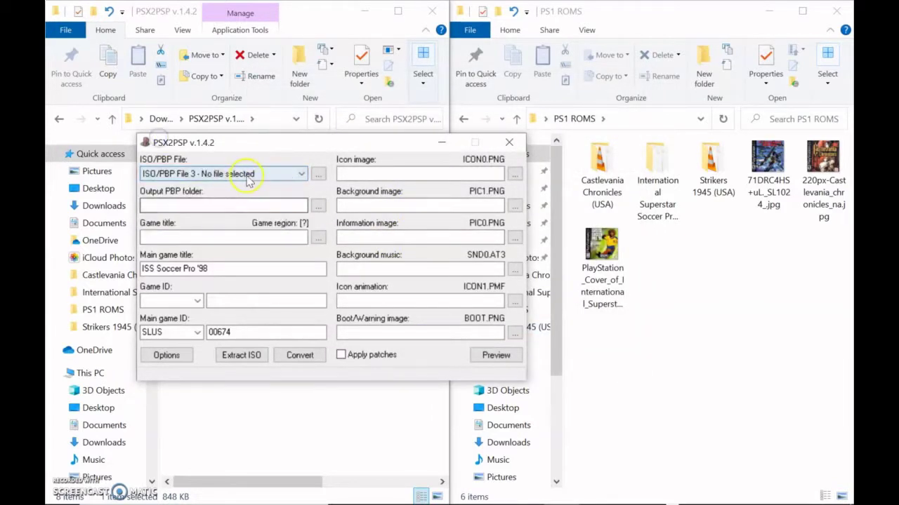
click(325, 173)
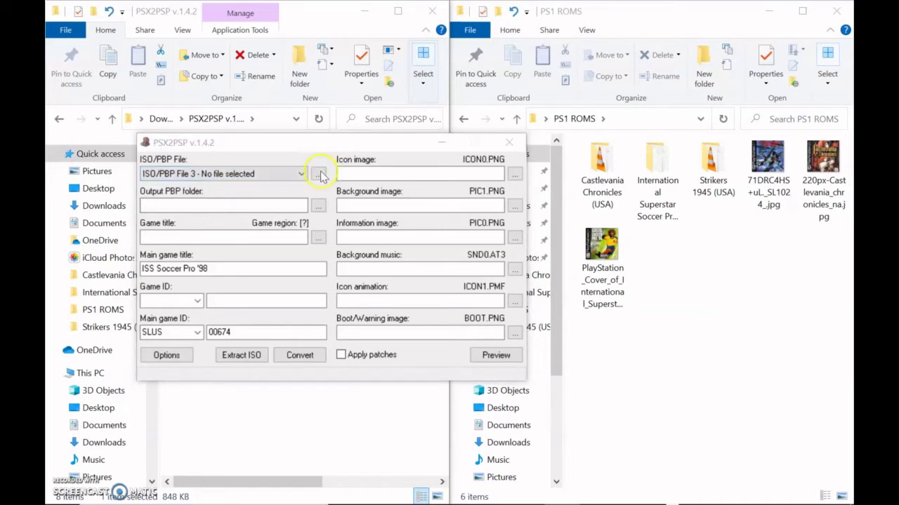
click(369, 167)
click(603, 334)
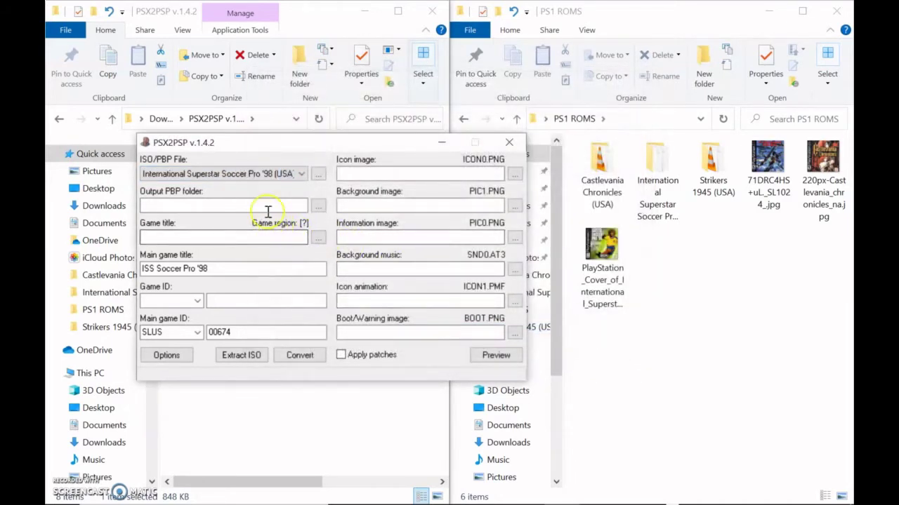
Set the output PBP folder to the International Superstar Soccer Pro '98 (USA) folder inside PS1 ROMS
click(317, 205)
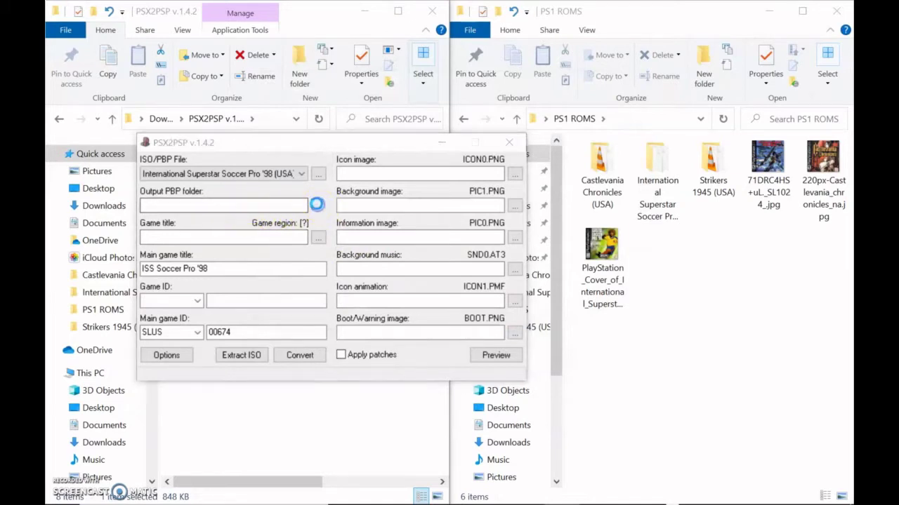
drag(546, 242, 551, 275)
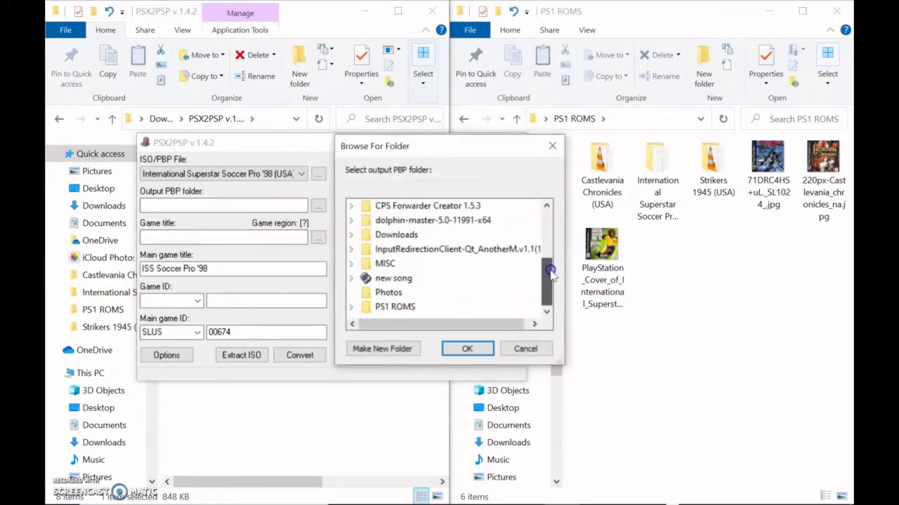
click(410, 308)
click(436, 300)
click(467, 349)
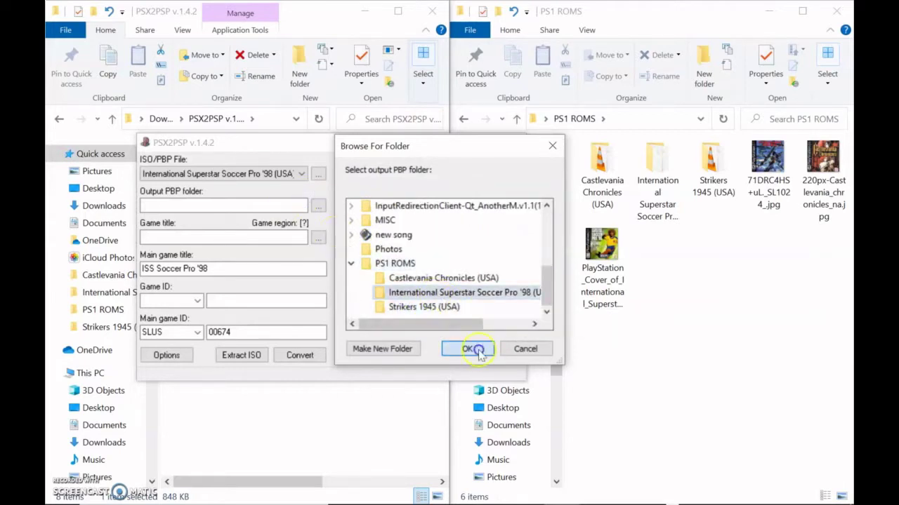
Copy the main game title, ISS Soccer Pro '98, into the game title
drag(211, 269, 138, 274)
right_click(144, 272)
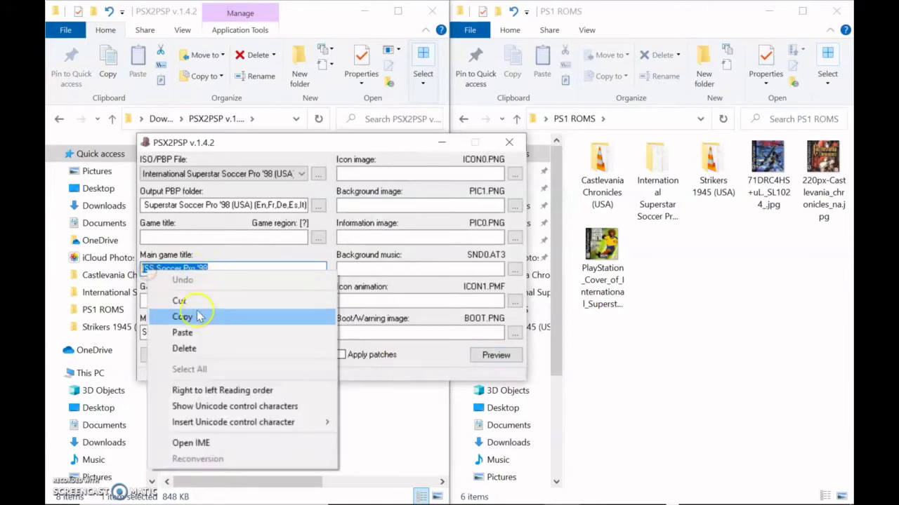
click(197, 316)
click(210, 231)
right_click(209, 234)
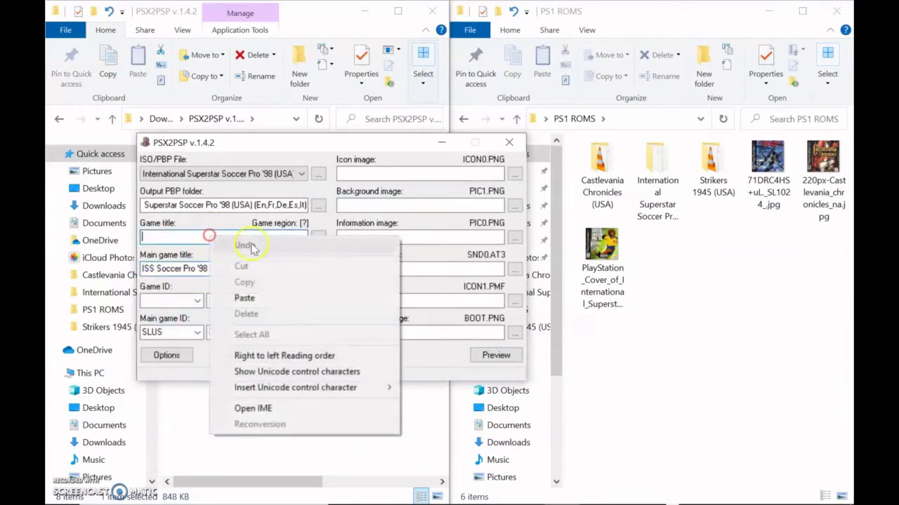
click(250, 297)
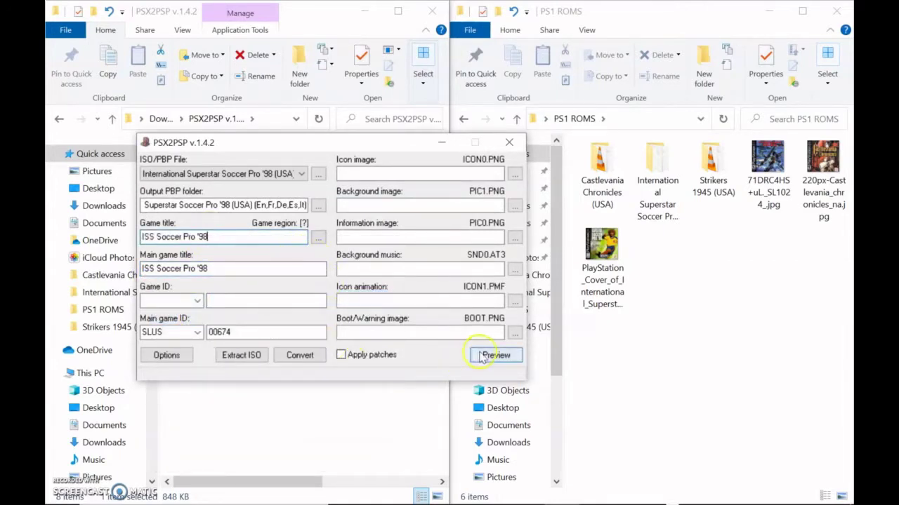
Convert the loaded tracks to a PBP and open the SLUS00674 output folder inside the soccer game's ROM folder
click(300, 355)
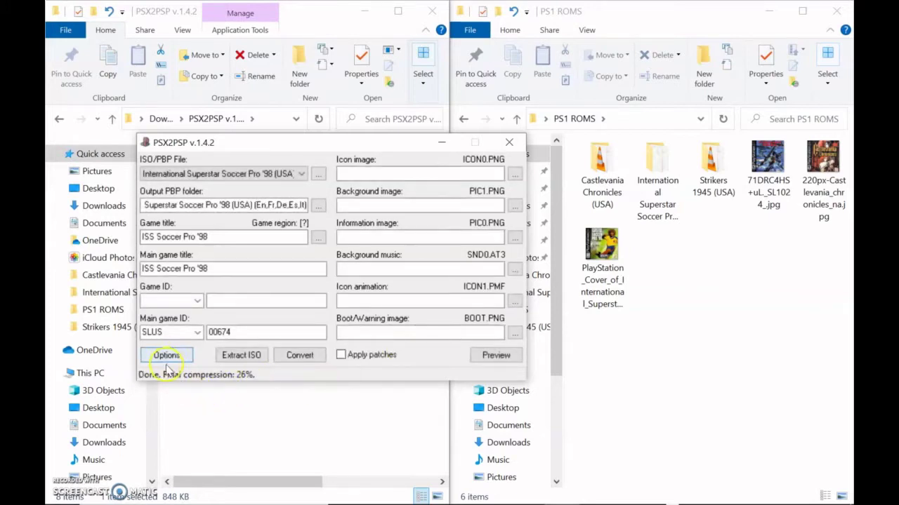
click(509, 142)
double_click(668, 176)
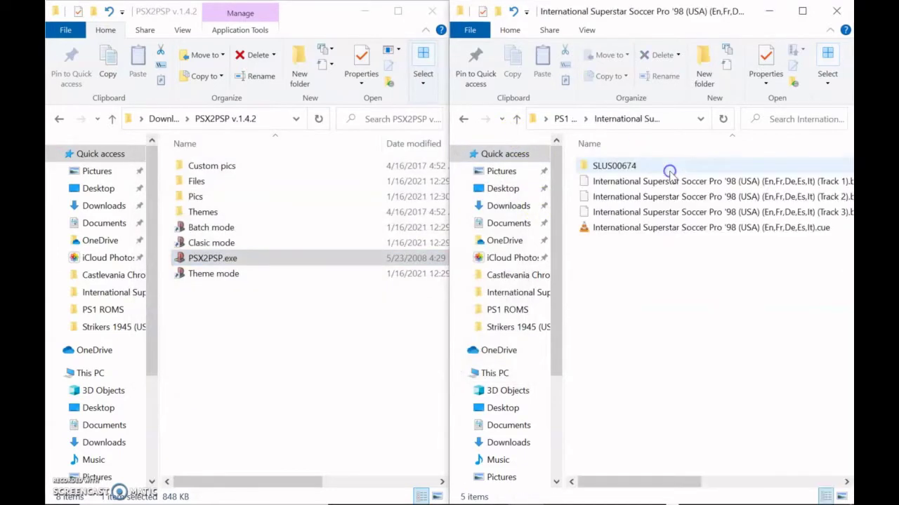
double_click(631, 167)
click(610, 174)
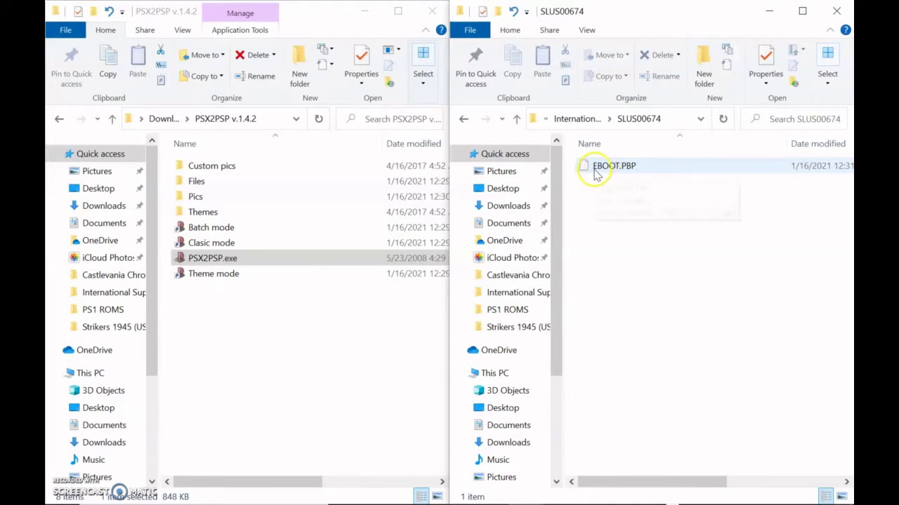
Copy the text "International Superstar Soccer Pro '98 (USA)" from the Track 1 BIN file's name
click(517, 118)
click(616, 181)
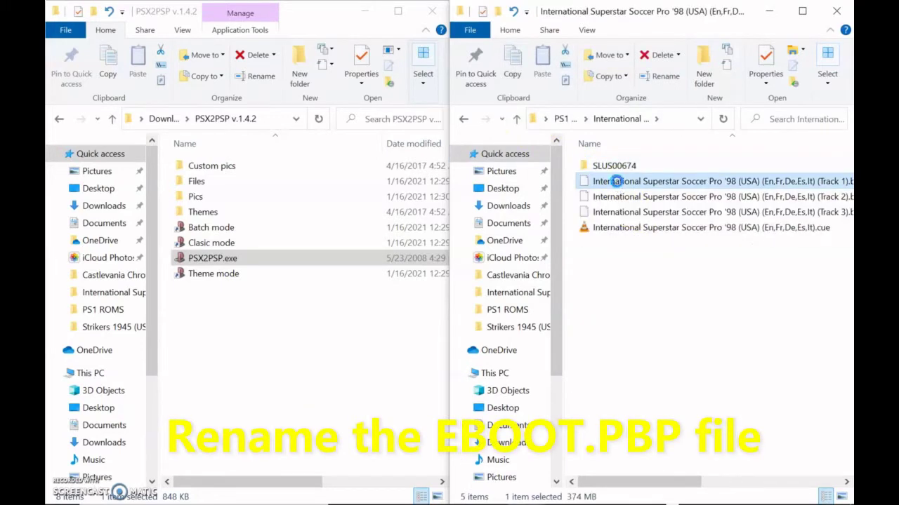
click(604, 182)
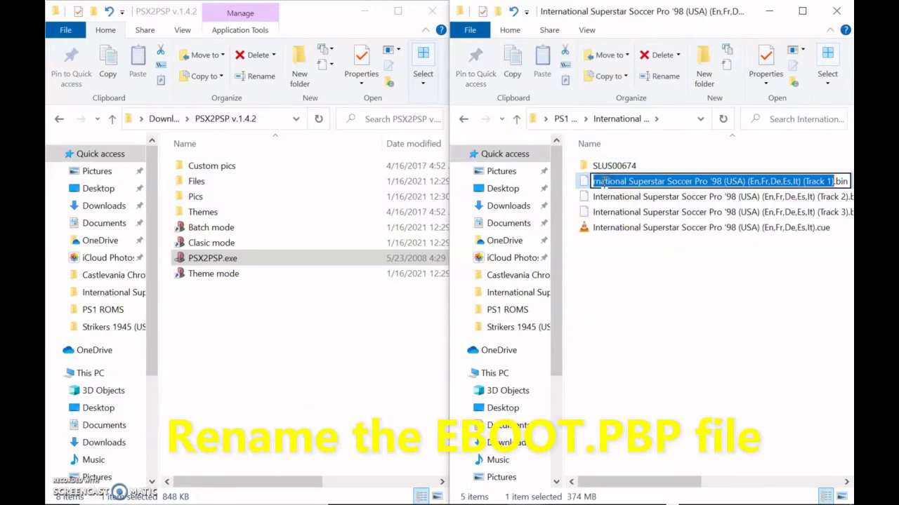
key(Right)
key(BackSpace)
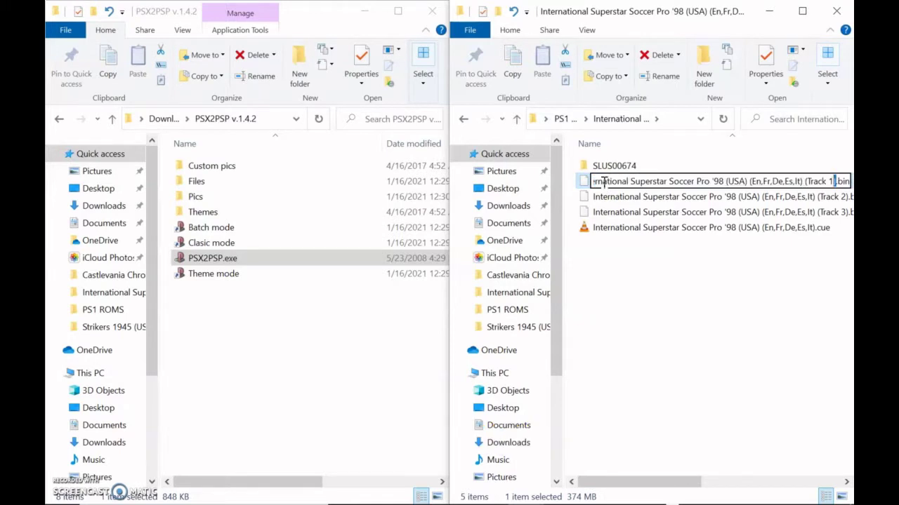
key(ctrl+shift+Left)
key(ctrl+shift+Left)
key(ctrl+shift+Left)
key(ctrl+shift+Left)
key(ctrl+shift+Left)
key(ctrl+shift+Left)
key(ctrl+shift+Left)
key(ctrl+shift+Left)
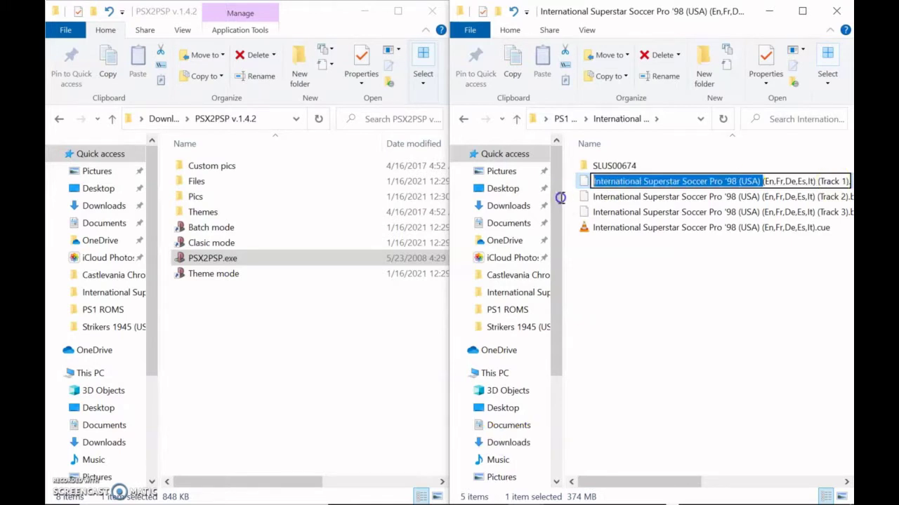
click(617, 179)
key(ctrl+shift+Right)
key(ctrl+shift+Right)
key(ctrl+shift+Right)
key(ctrl+shift+Right)
key(ctrl+shift+Right)
key(ctrl+shift+Right)
right_click(621, 180)
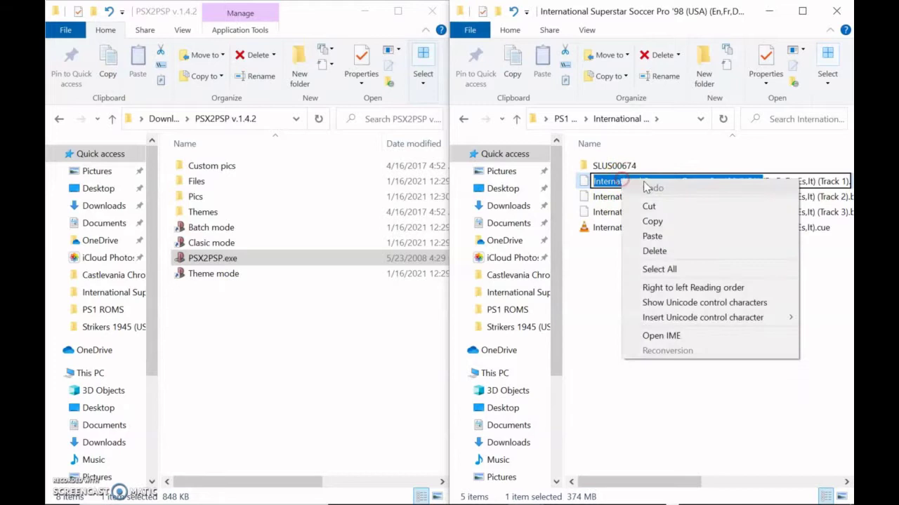
click(674, 222)
Rename EBOOT.PBP in the SLUS00674 folder to International Superstar Soccer Pro '98 (USA) .PBP using the copied name
click(605, 164)
double_click(605, 165)
click(606, 166)
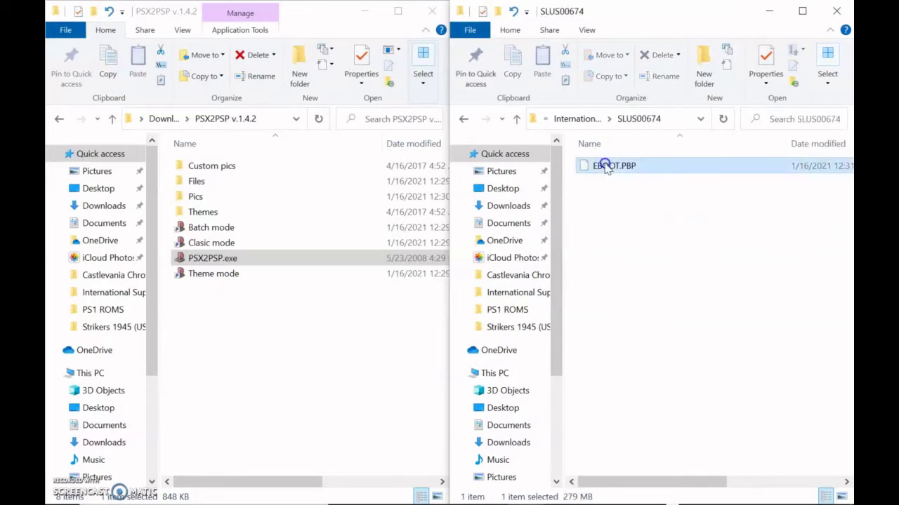
click(606, 167)
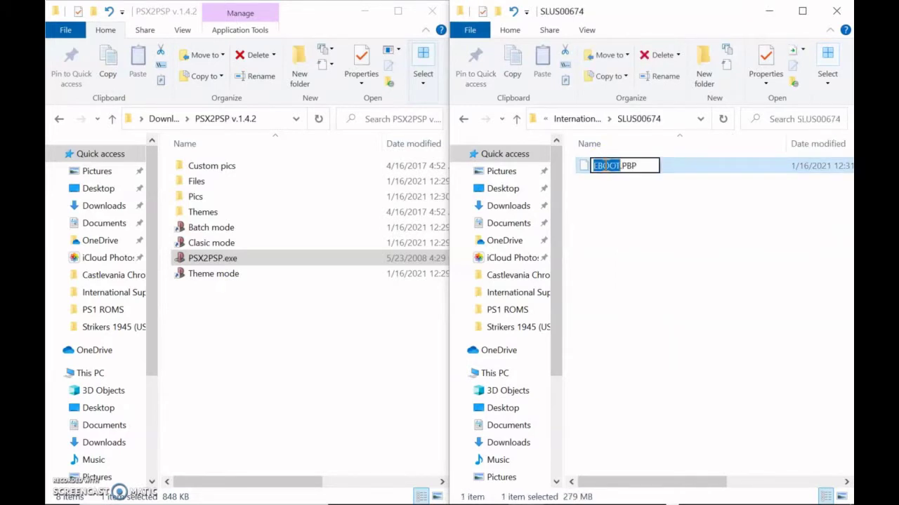
right_click(602, 166)
click(632, 221)
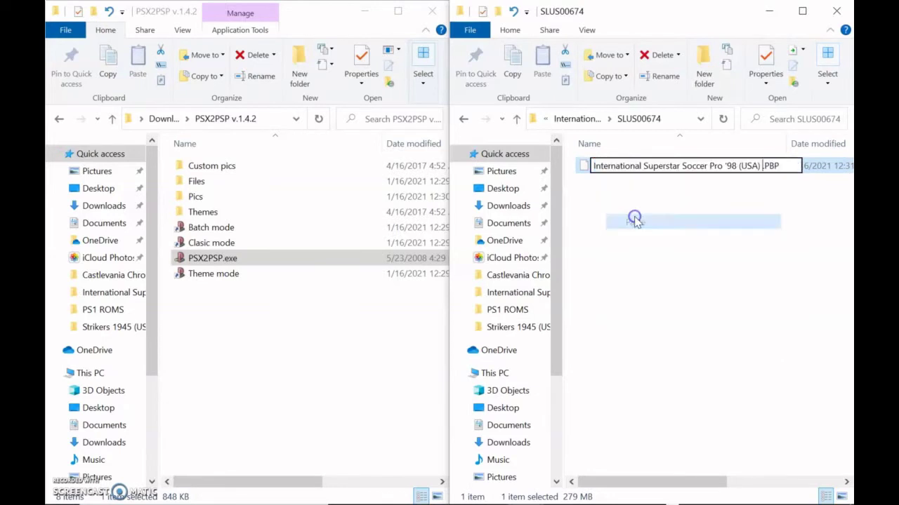
Move the renamed soccer PBP file from SLUS00674 up into the game's ROM folder and delete the SLUS00674 folder
click(623, 172)
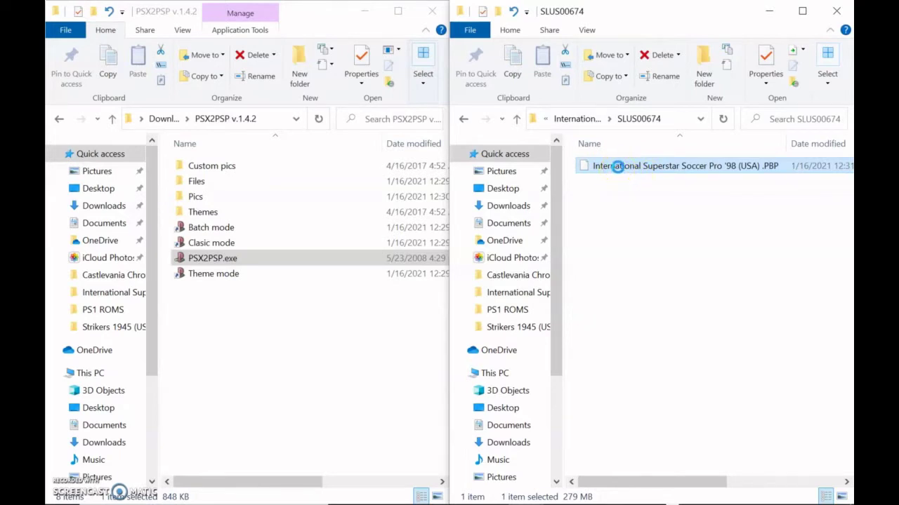
right_click(617, 167)
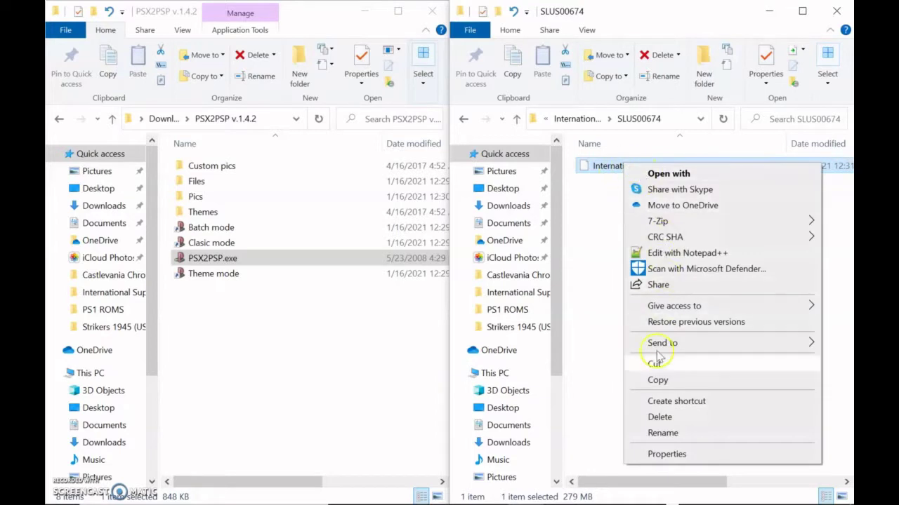
click(651, 373)
click(516, 119)
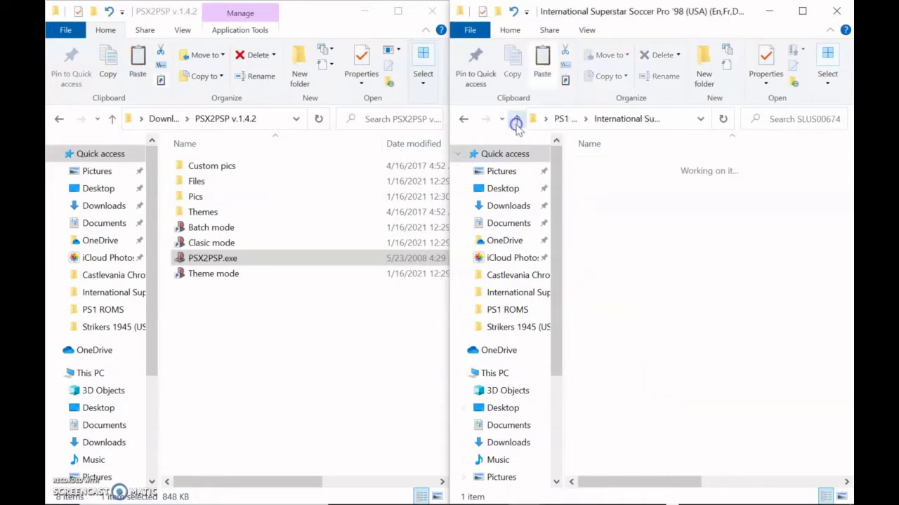
right_click(619, 251)
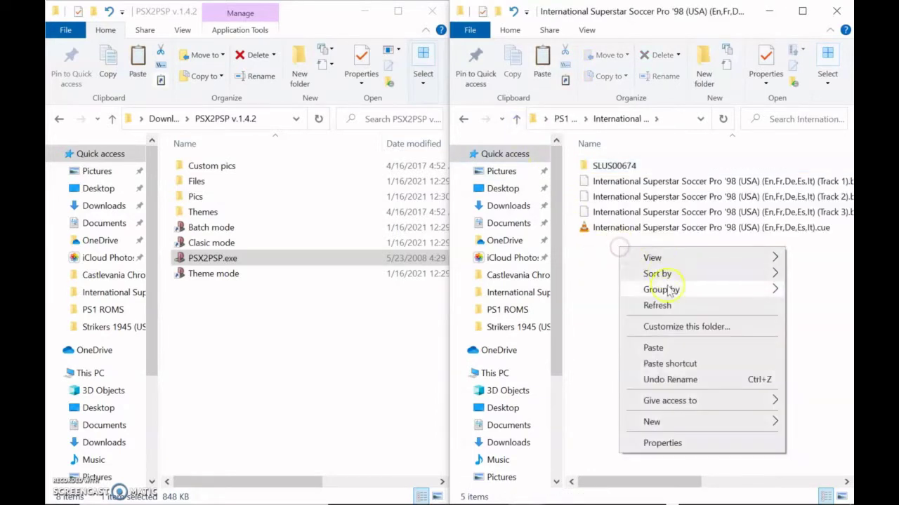
click(656, 347)
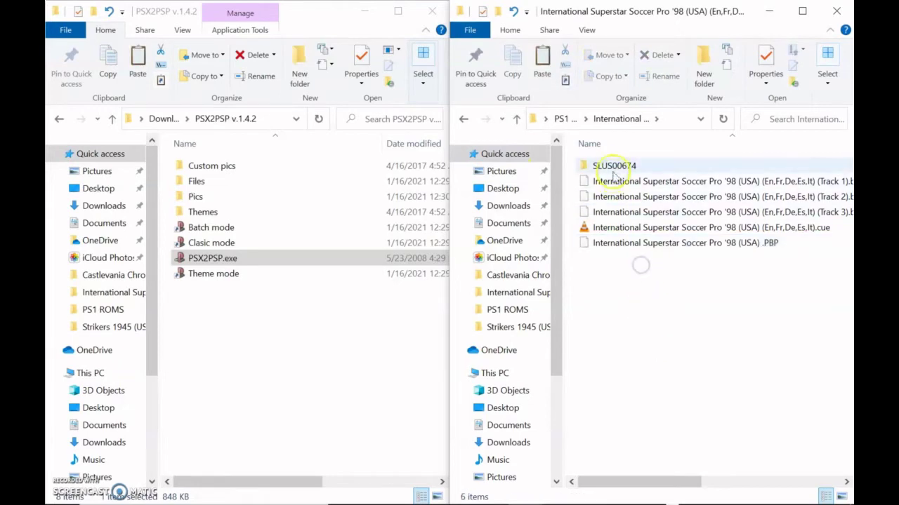
right_click(609, 166)
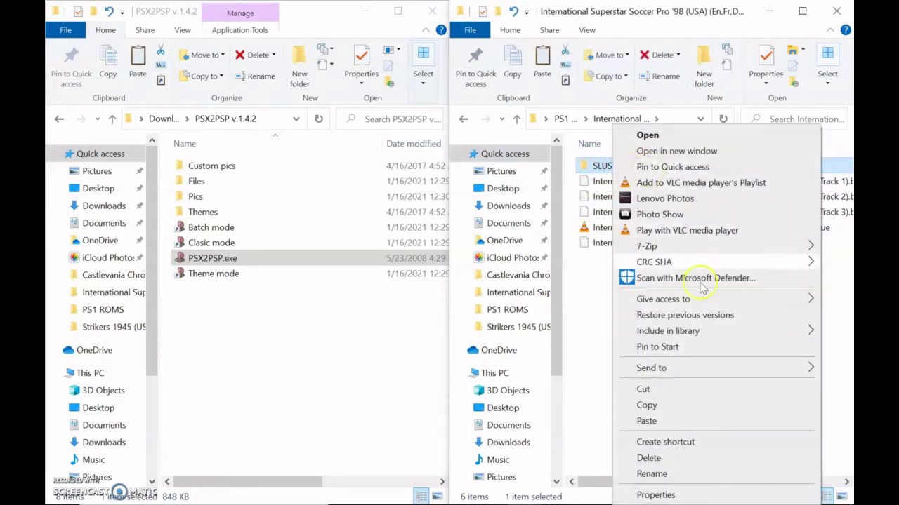
click(648, 458)
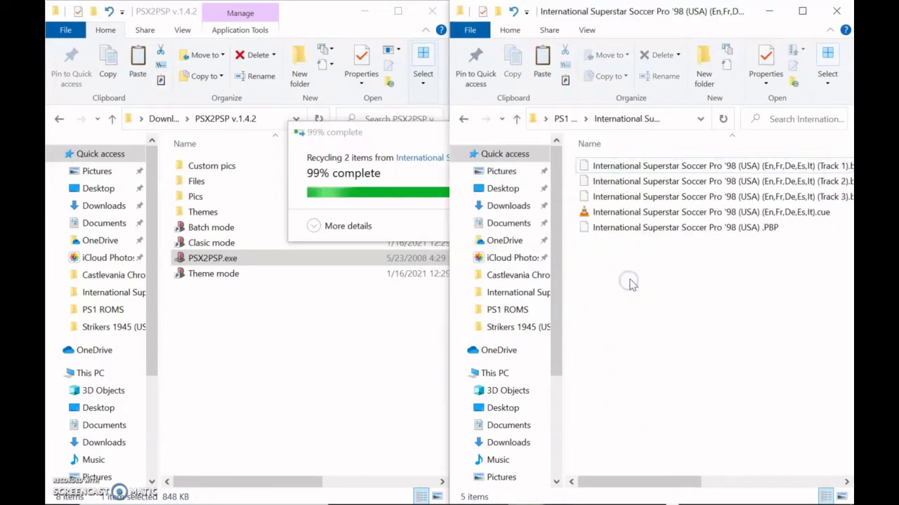
Check the Strikers 1945 (USA) and International Superstar Soccer Pro '98 folders for their PBP files, ending in PS1 ROMS
click(516, 120)
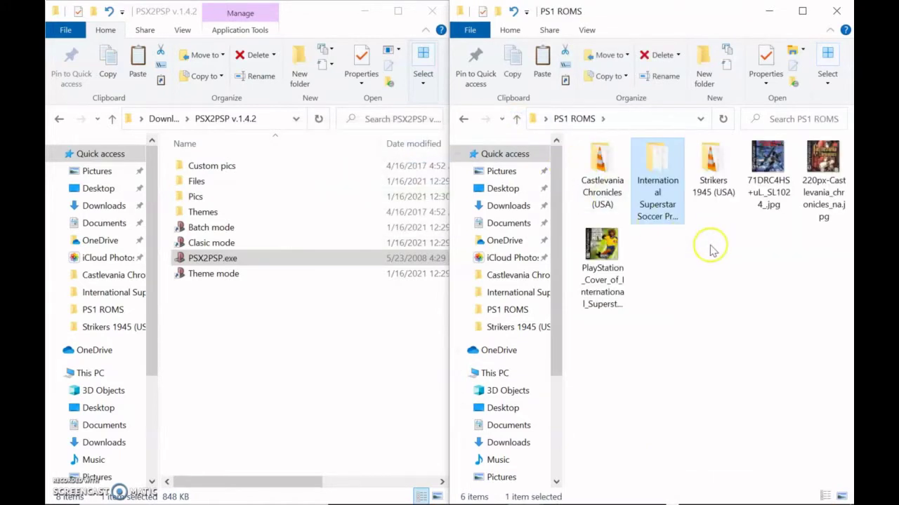
double_click(710, 184)
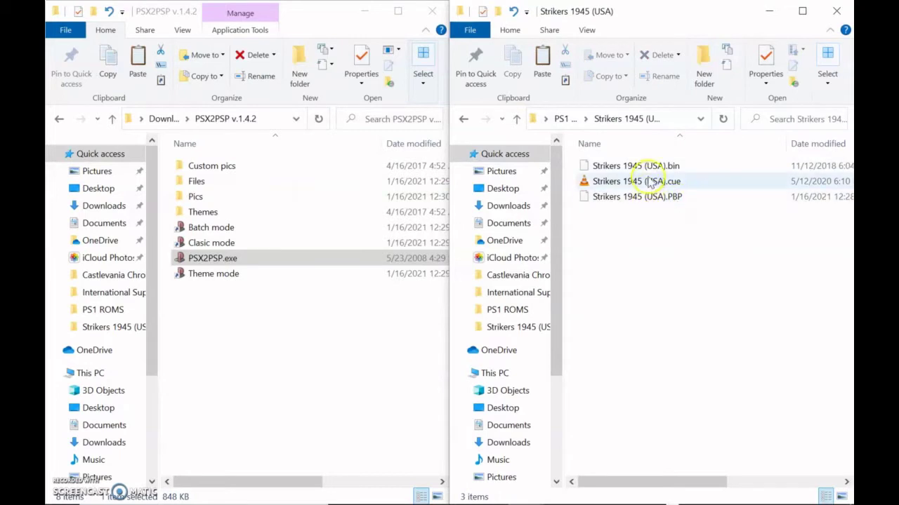
click(517, 119)
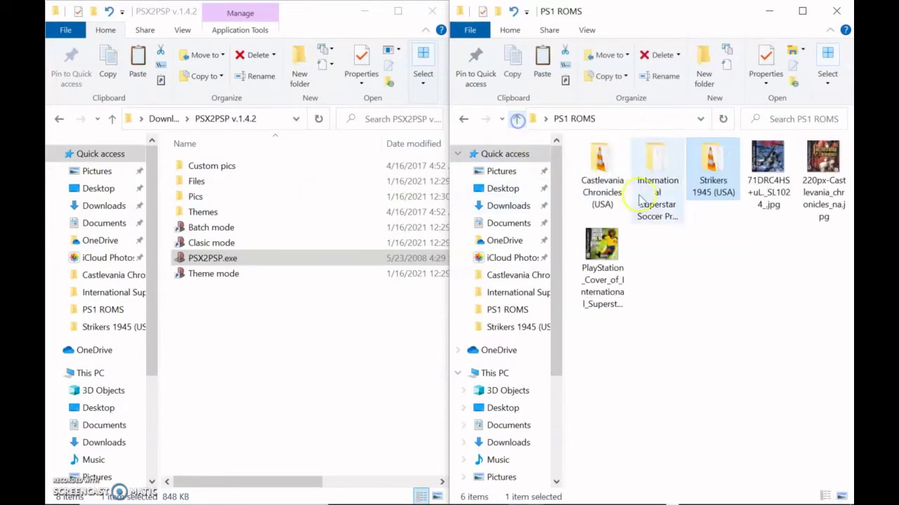
double_click(657, 200)
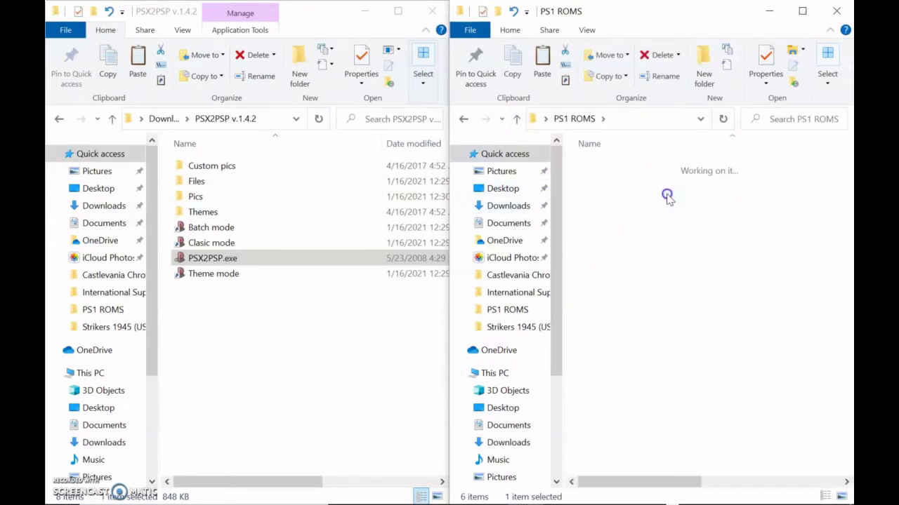
click(518, 120)
click(674, 258)
click(342, 317)
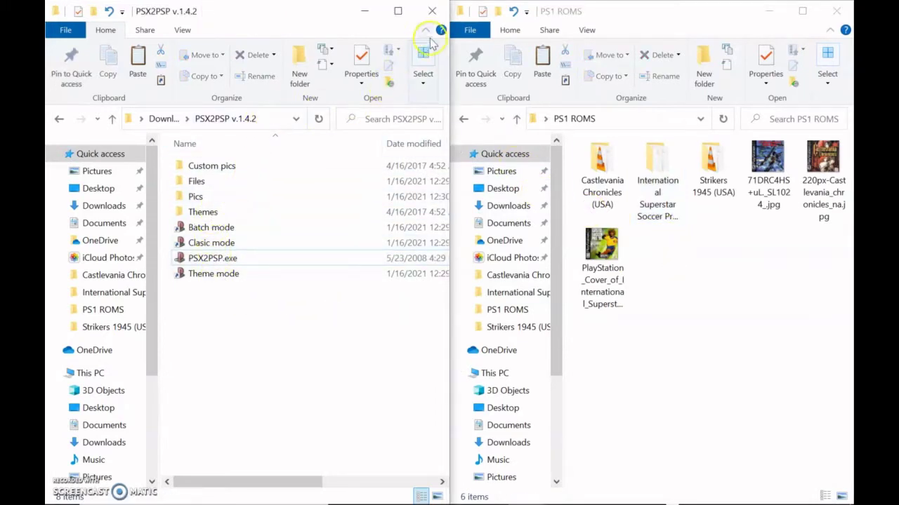
Launch PS1 Forwarder Creator.exe from the PS1 Forwarder Creator 1.7.8 download folder and move its window clear of the PS1 ROMS folder
click(112, 119)
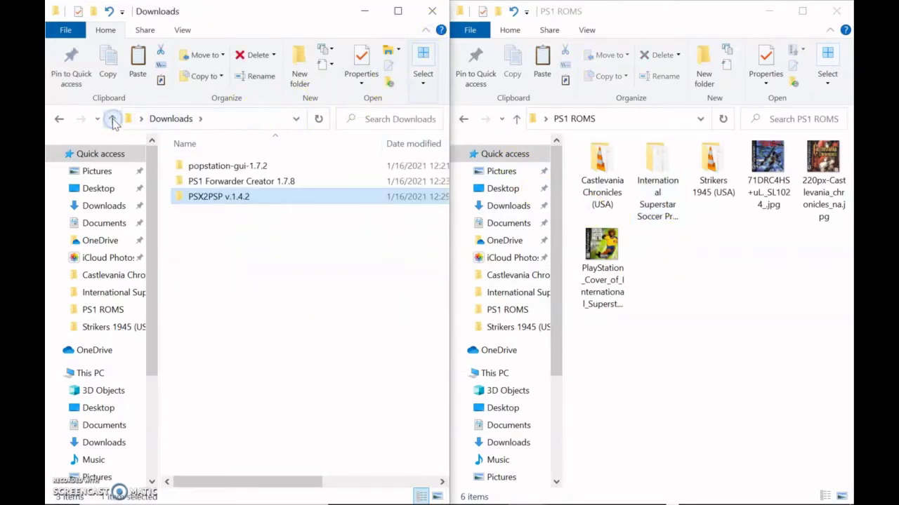
double_click(222, 182)
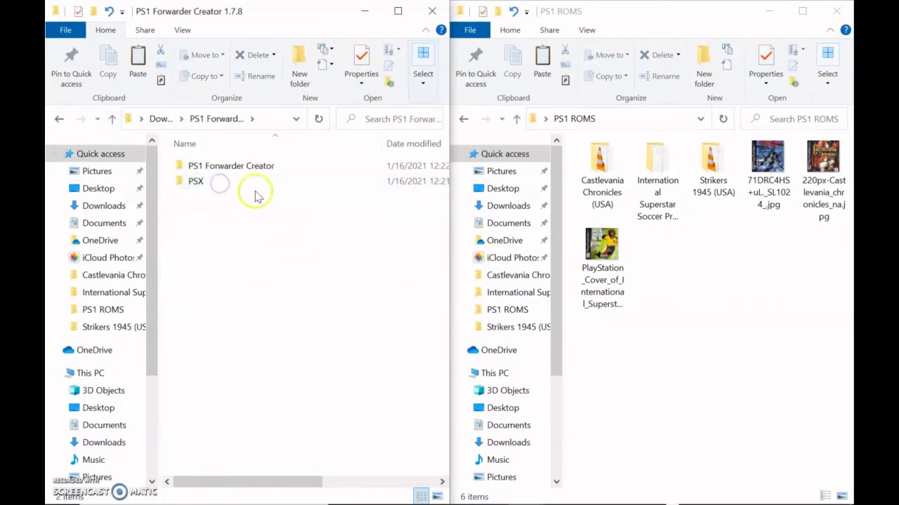
double_click(218, 169)
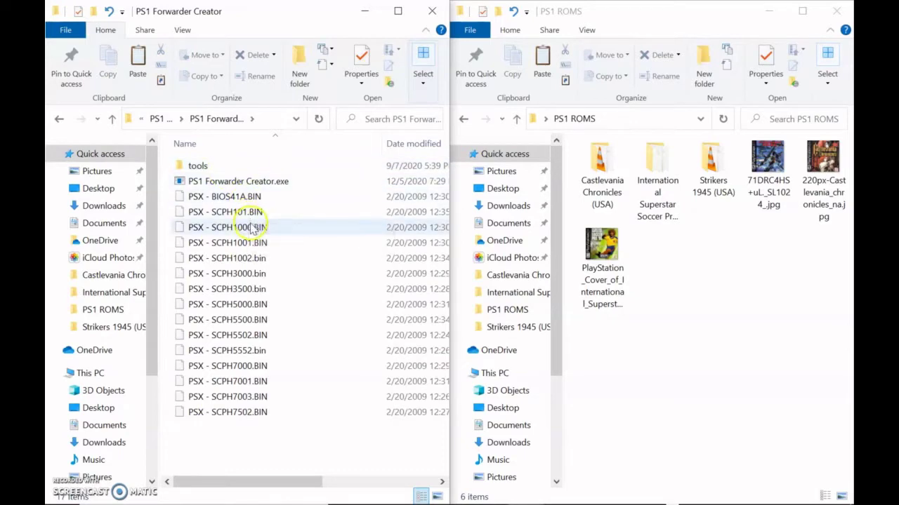
double_click(221, 181)
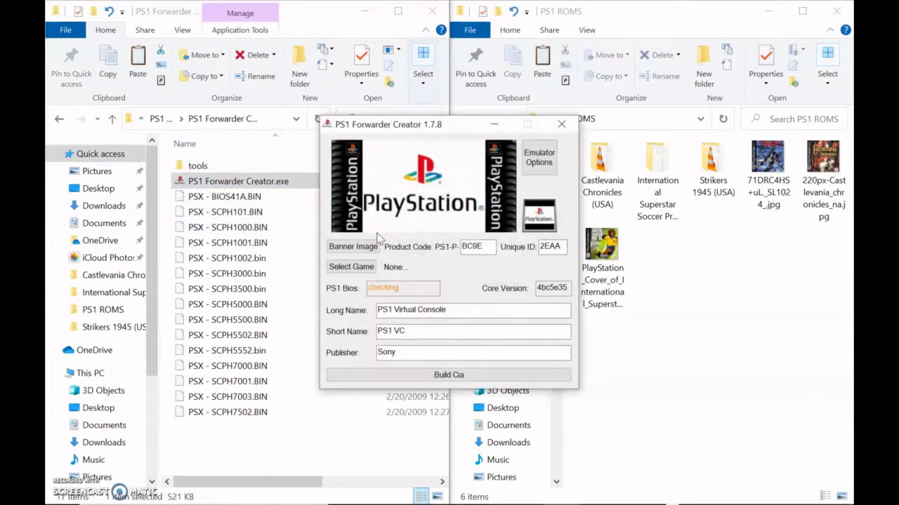
drag(427, 129, 257, 120)
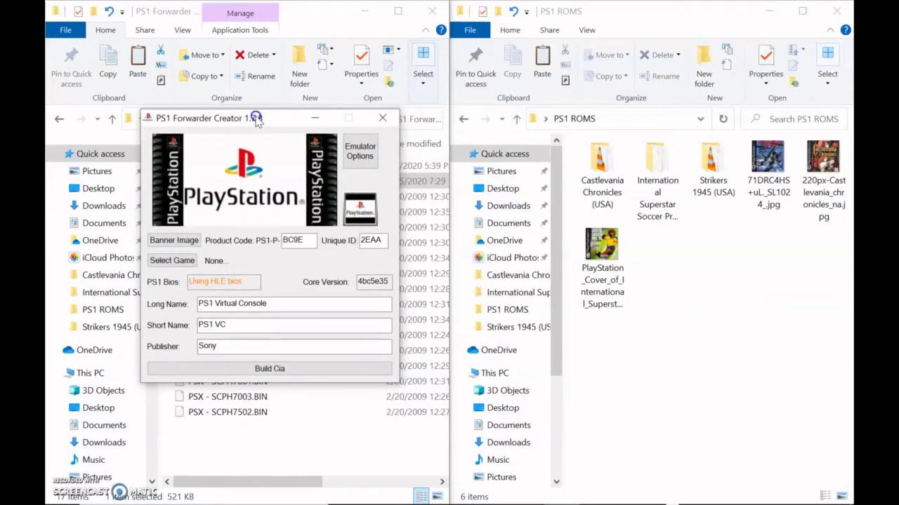
Load the Strikers 1945 cover 71DRC4HS+uL_SL1024_.jpg from PS1 ROMS as the forwarder's banner image
click(181, 242)
double_click(431, 282)
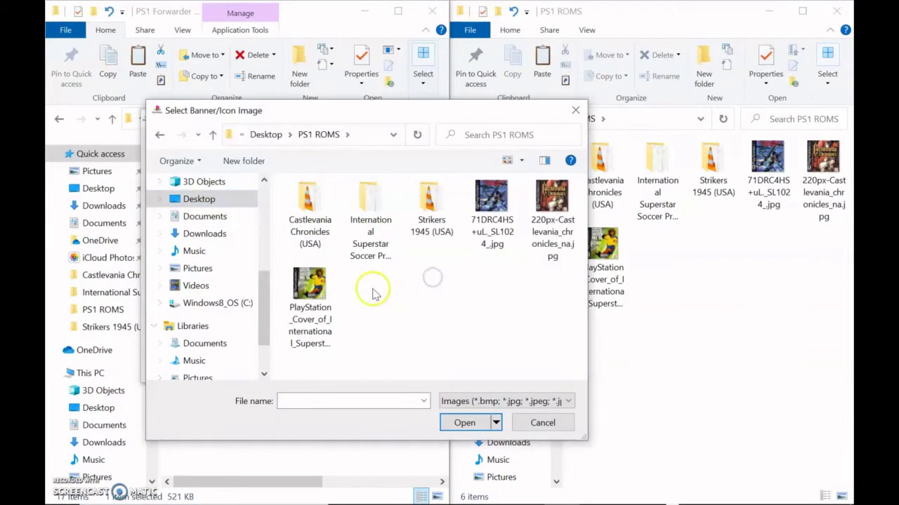
click(501, 202)
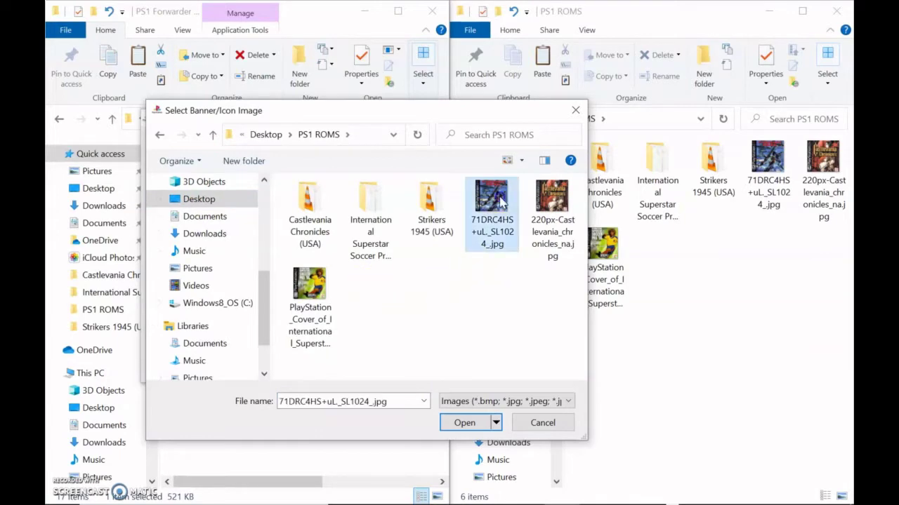
click(463, 422)
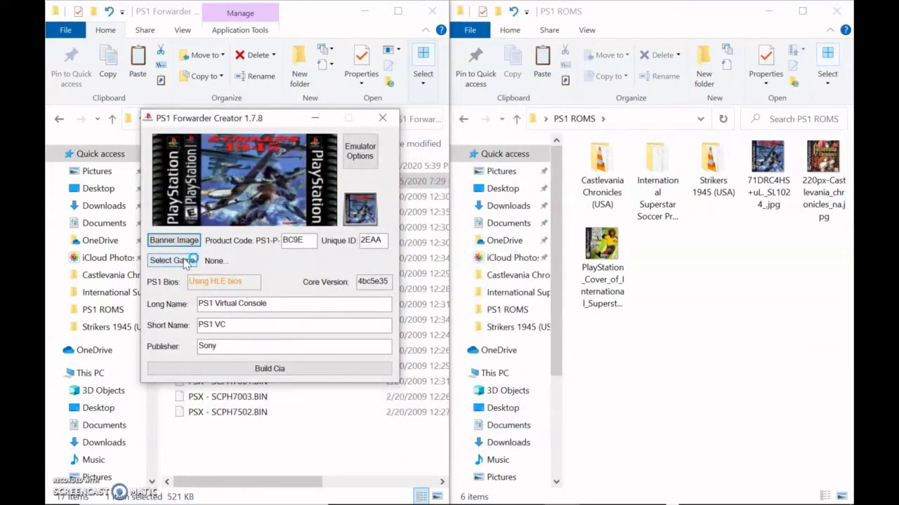
Select Strikers 1945 (USA).PBP from the Strikers 1945 (USA) folder as the forwarder's game
click(175, 261)
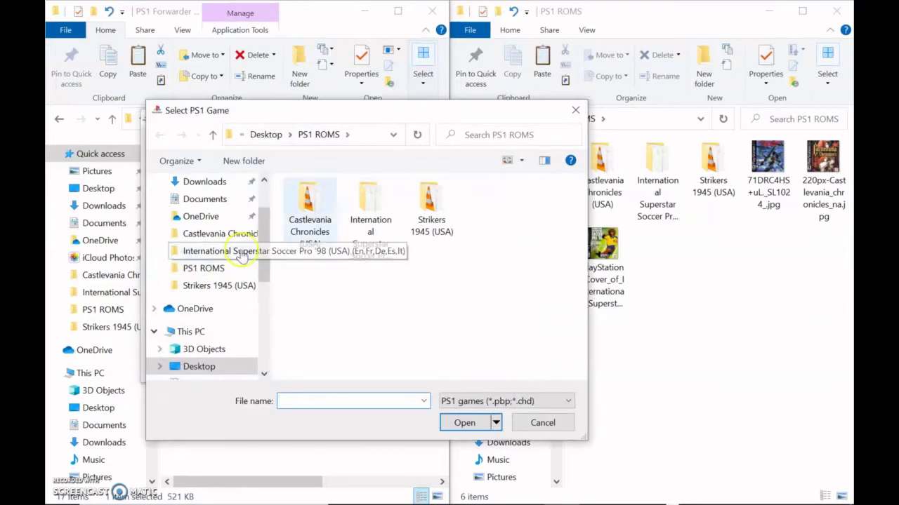
double_click(430, 204)
click(344, 207)
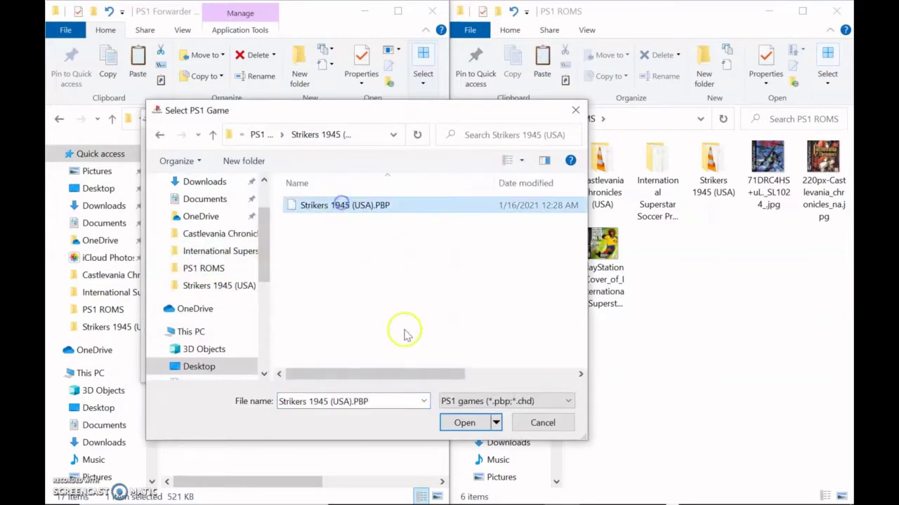
click(464, 423)
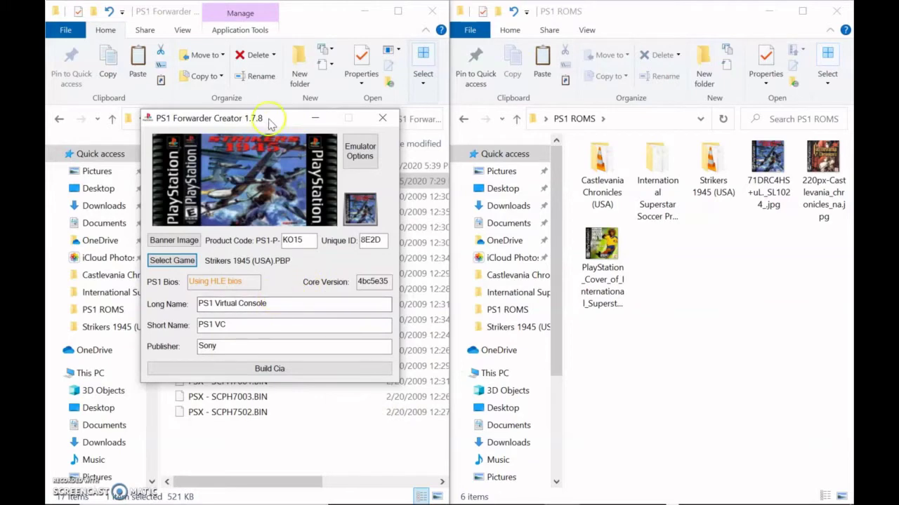
Copy the name text of the Strikers 1945 (USA) folder in PS1 ROMS
drag(267, 124, 294, 189)
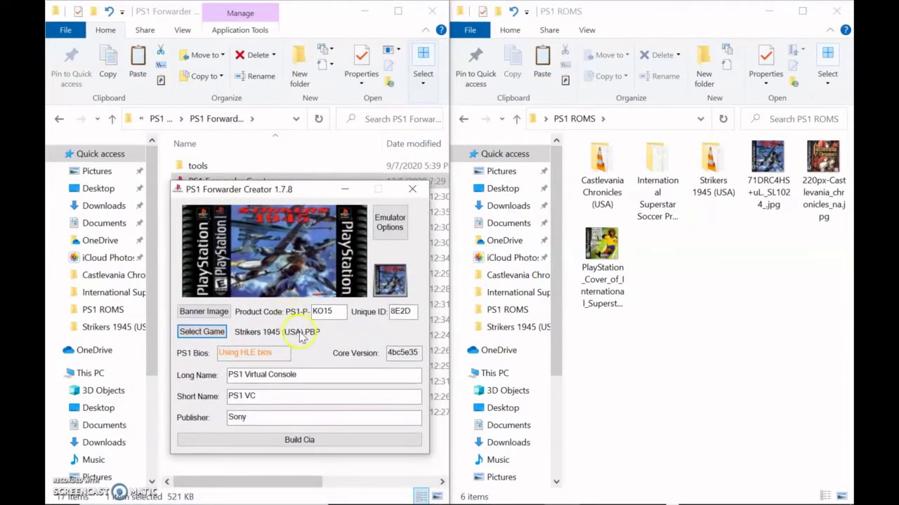
click(311, 374)
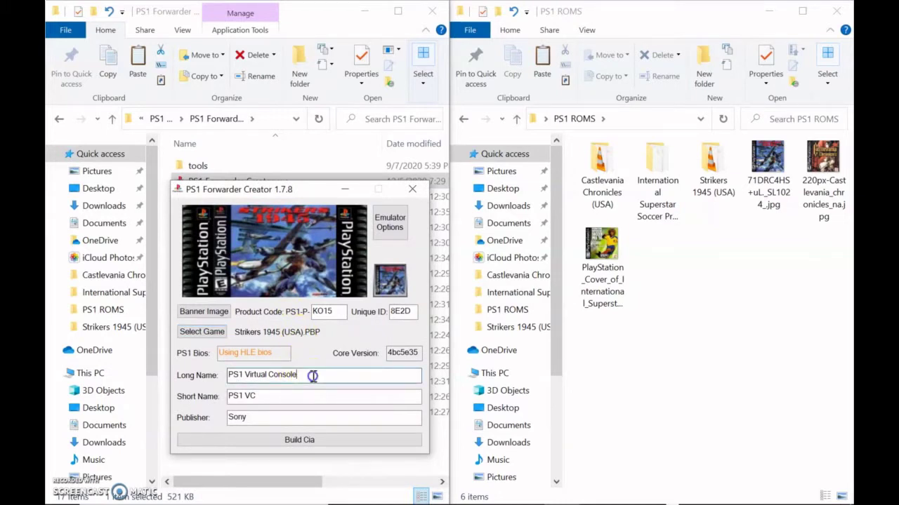
click(719, 184)
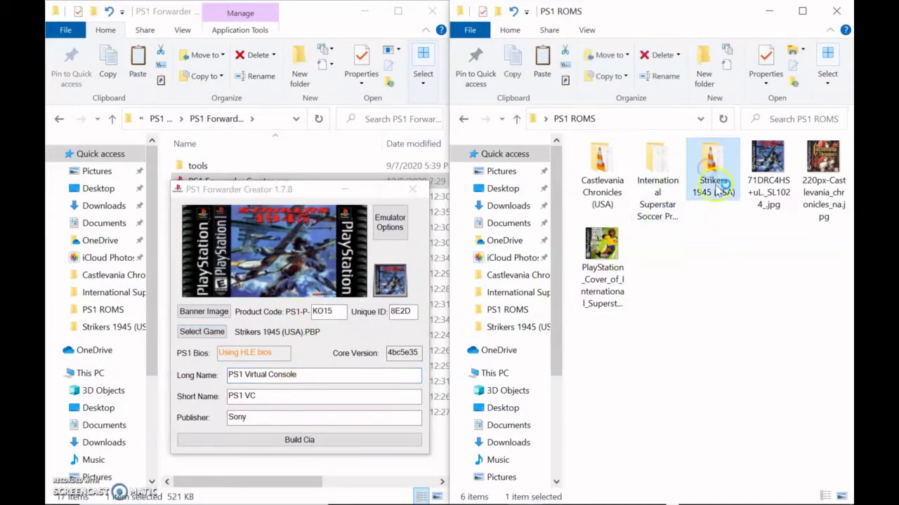
click(719, 188)
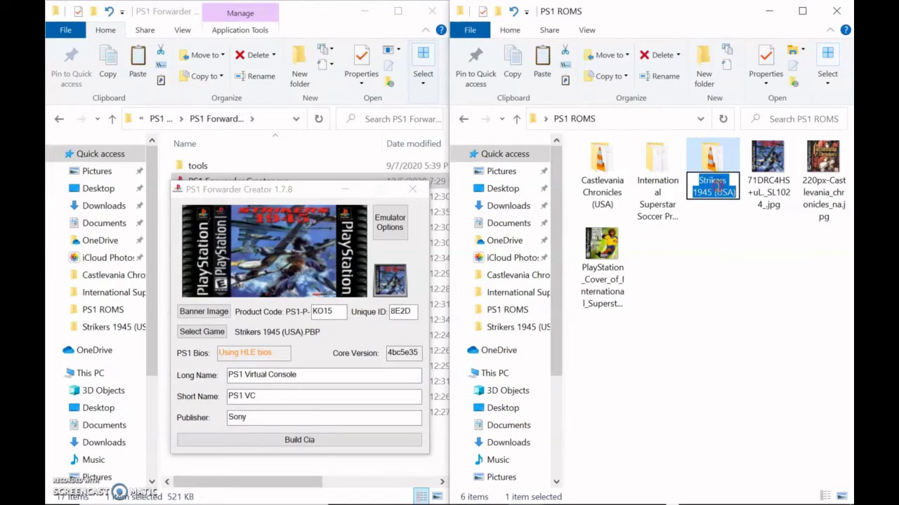
right_click(717, 186)
click(730, 226)
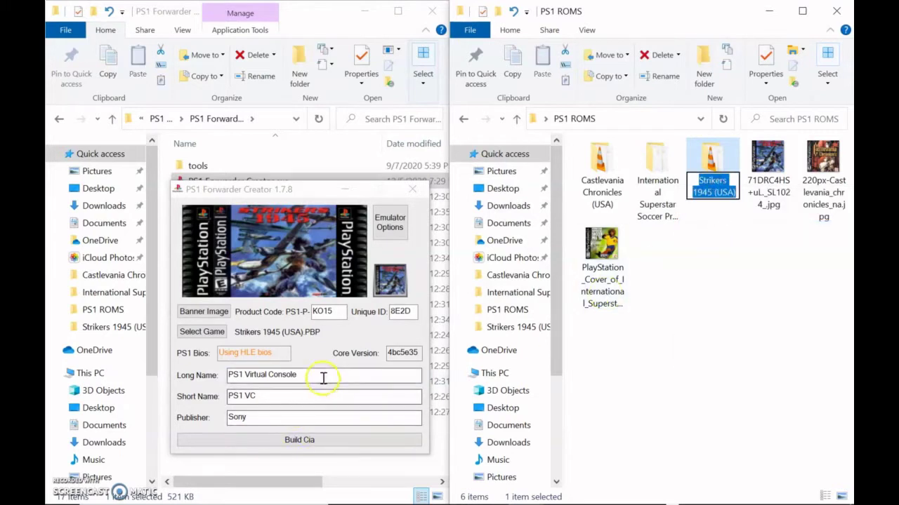
Replace both the forwarder's long name and short name with the copied text Strikers 1945 (USA)
drag(323, 377, 225, 383)
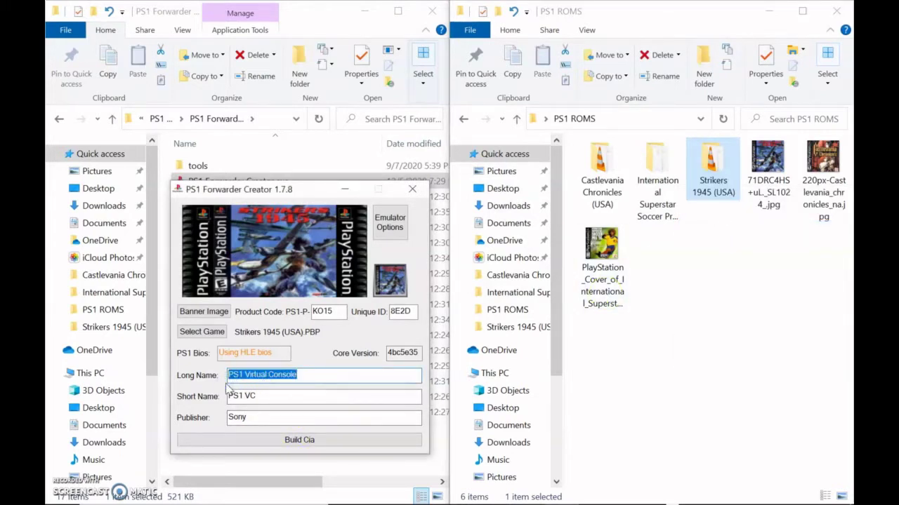
key(BackSpace)
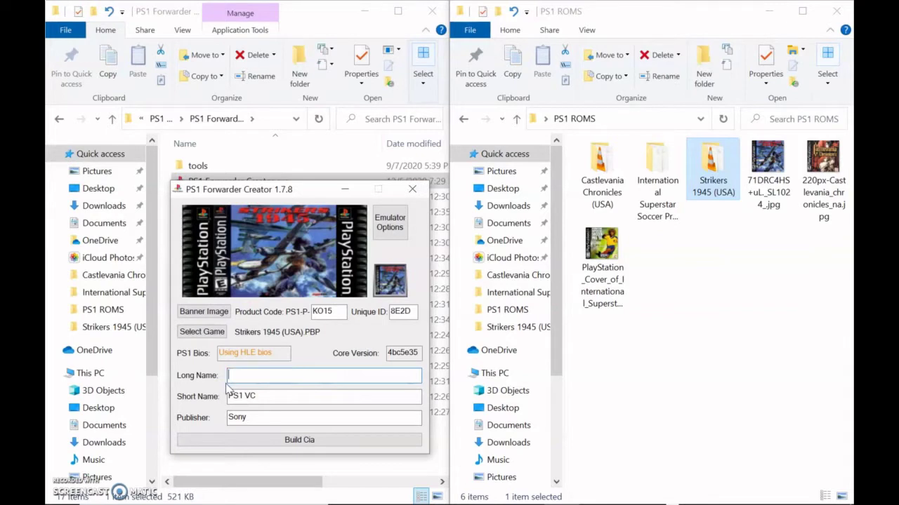
right_click(258, 380)
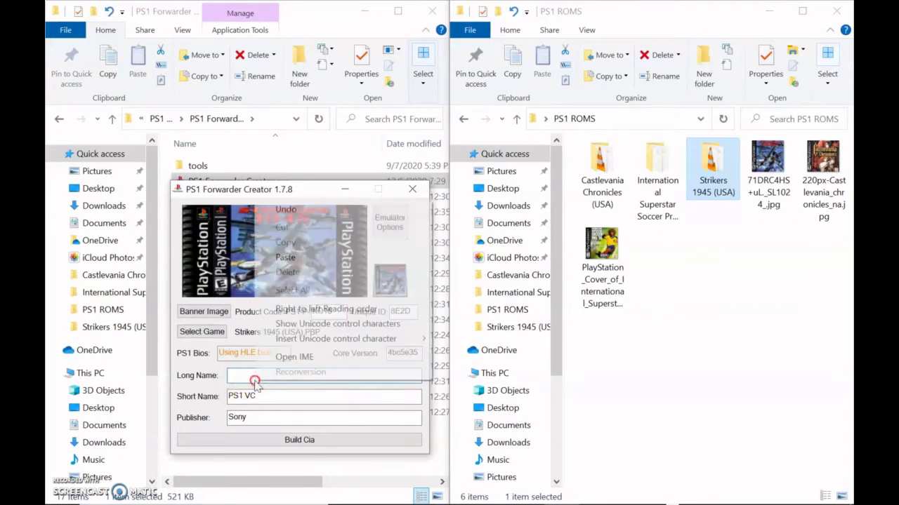
click(294, 259)
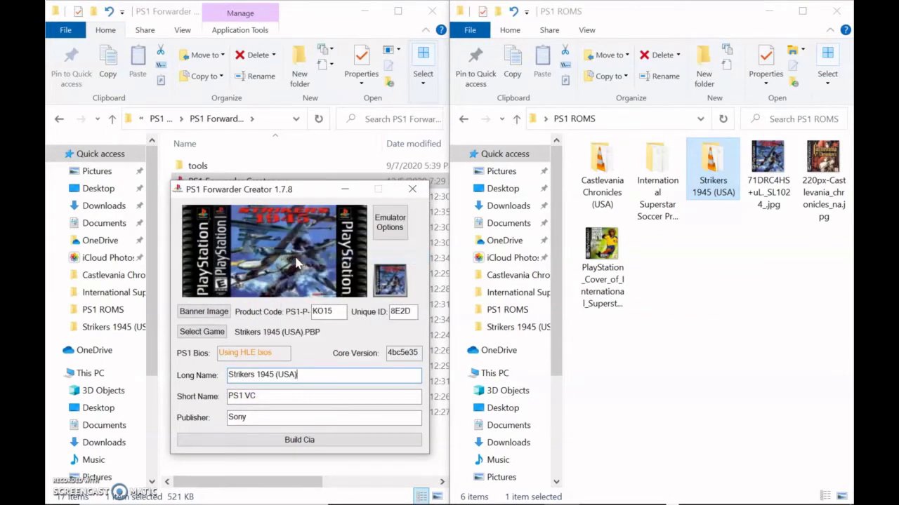
drag(269, 399, 223, 395)
key(BackSpace)
right_click(274, 396)
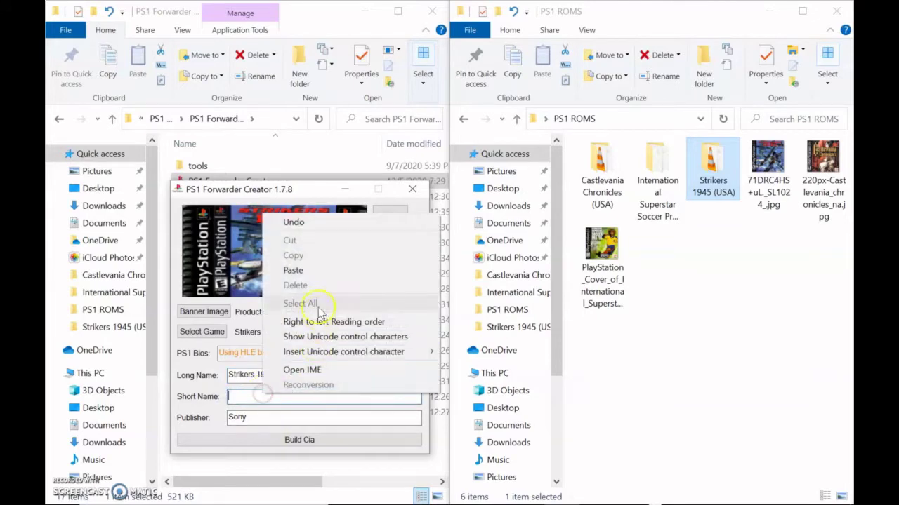
click(318, 271)
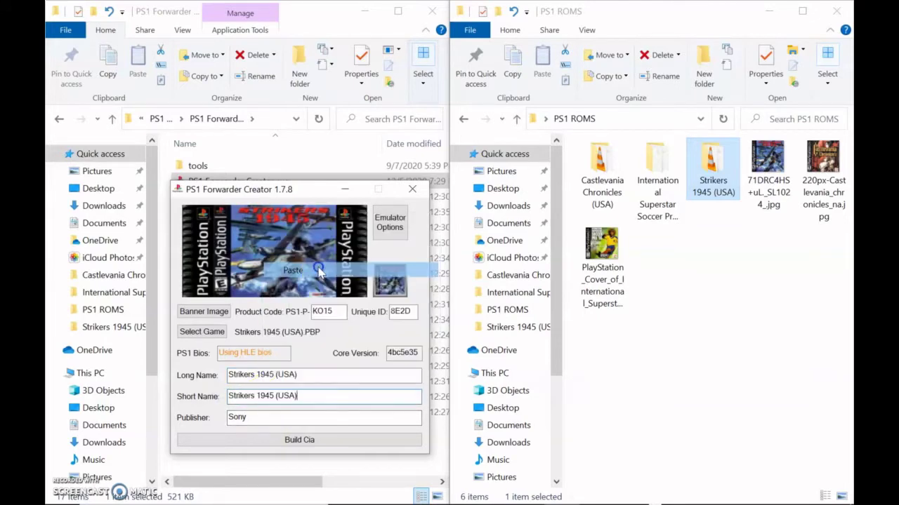
Enable (GPU) Enable Hi-Res Downscaling in the Strikers 1945 forwarder's emulator options and accept the settings
click(402, 223)
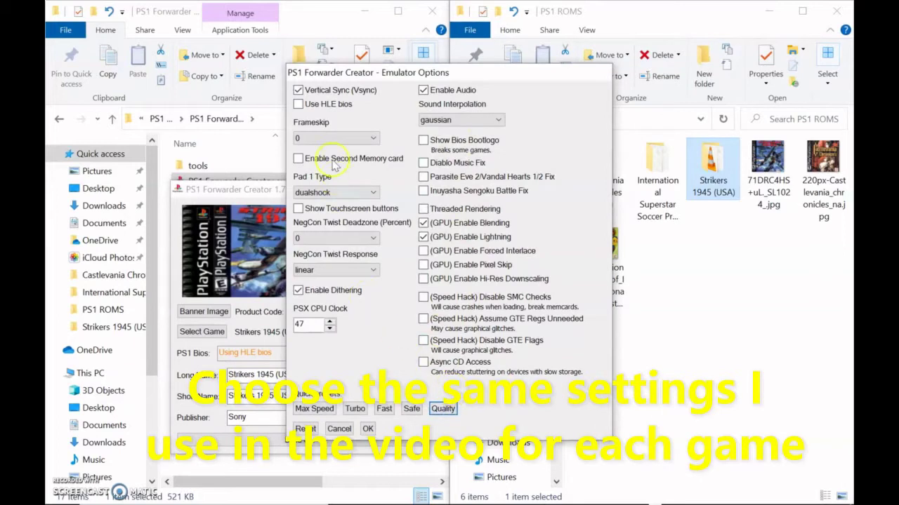
click(425, 280)
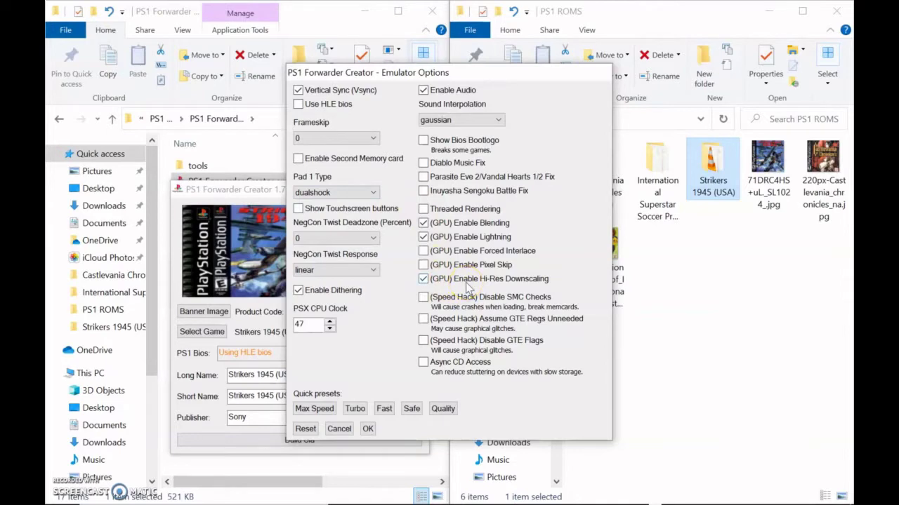
click(367, 429)
Build the Strikers 1945 forwarder and save it as Strikers 1945 (USA).cia in the cia folder on USB Drive (D:)
click(302, 439)
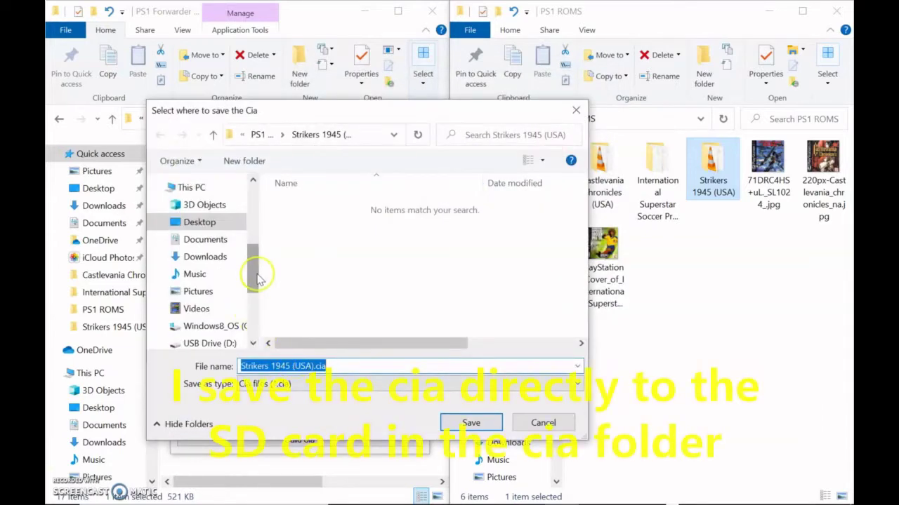
drag(257, 278, 254, 327)
click(212, 295)
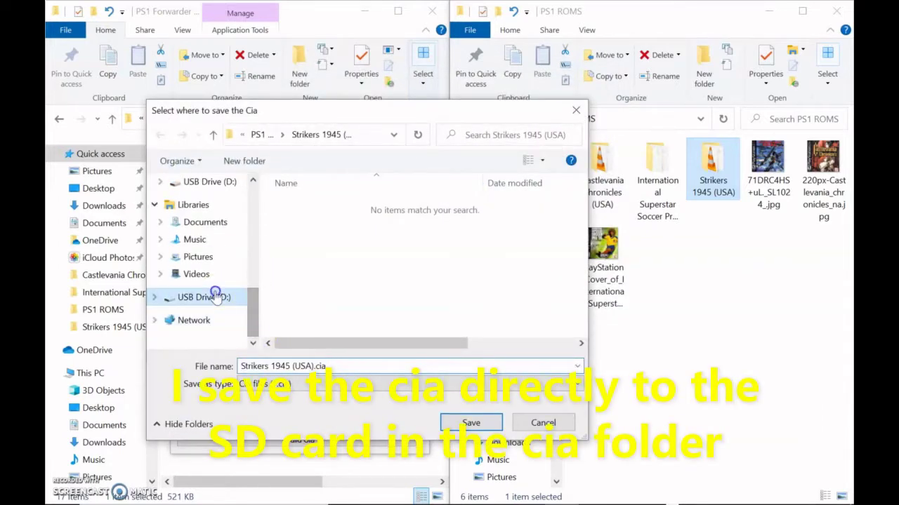
double_click(302, 311)
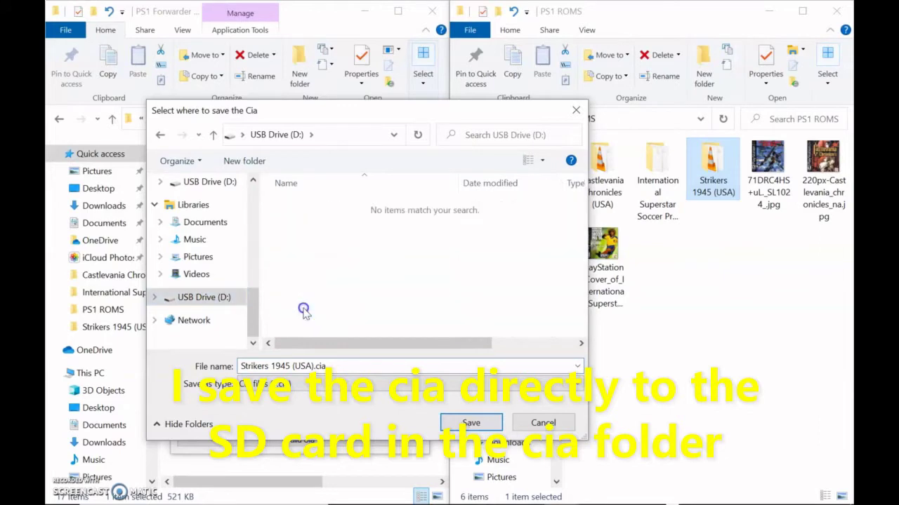
click(467, 421)
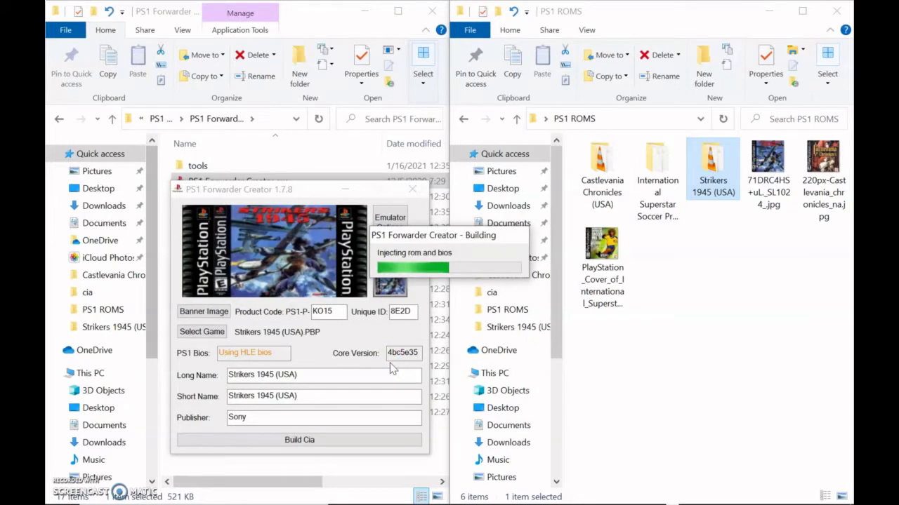
click(391, 219)
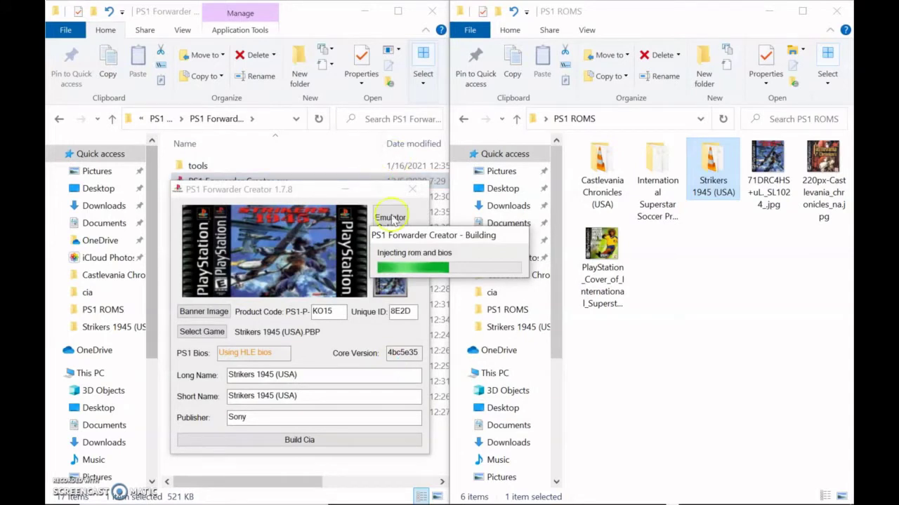
click(359, 344)
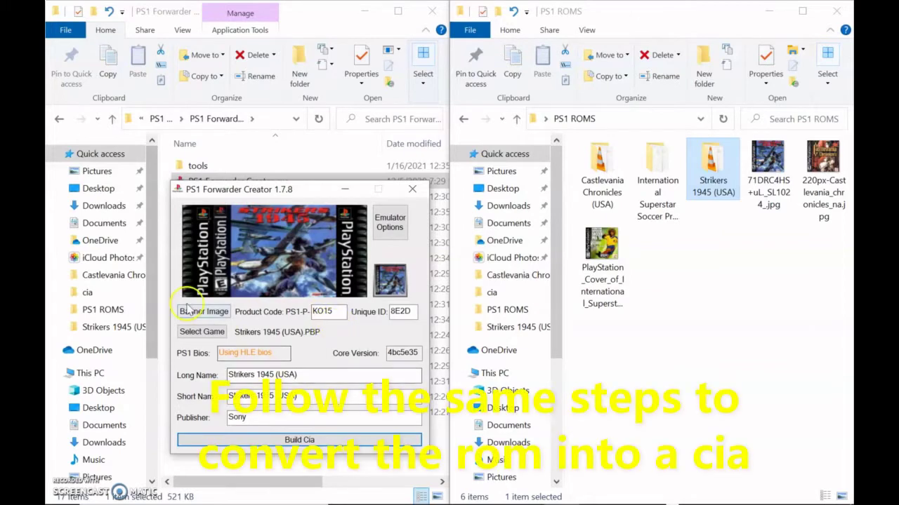
click(220, 316)
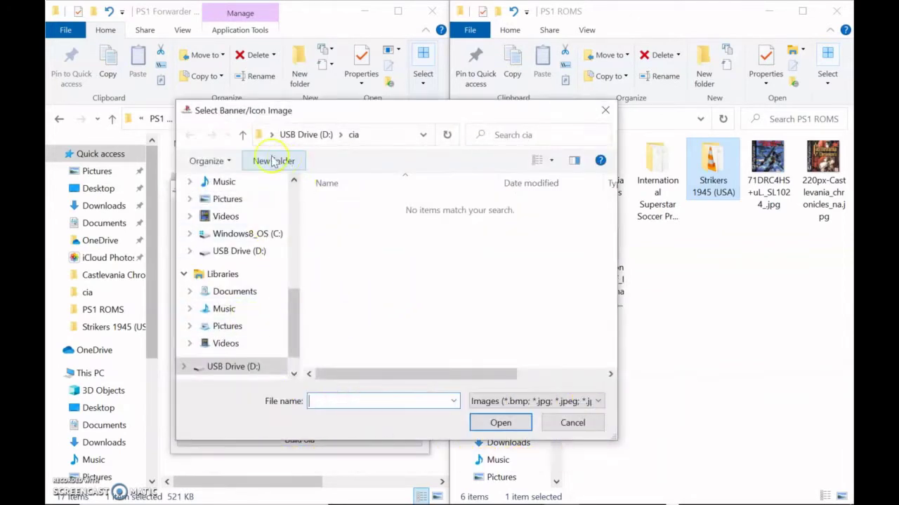
click(239, 136)
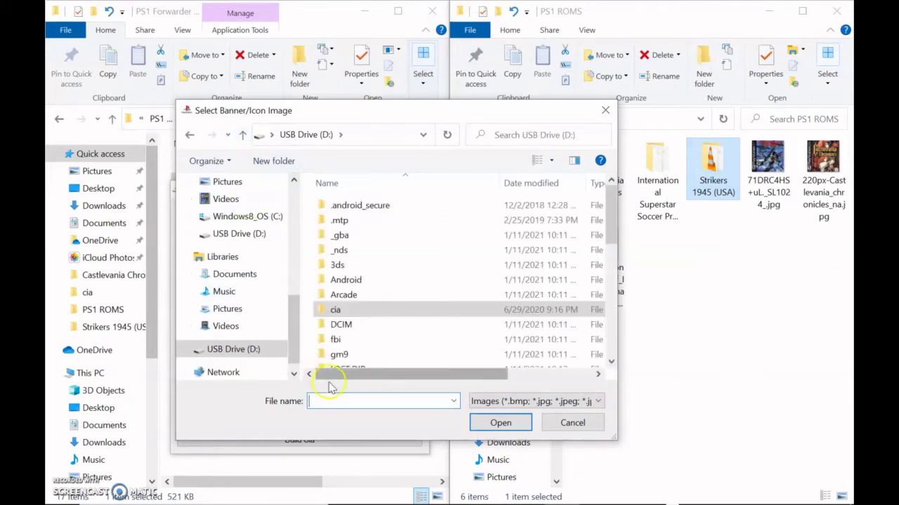
double_click(357, 310)
click(559, 424)
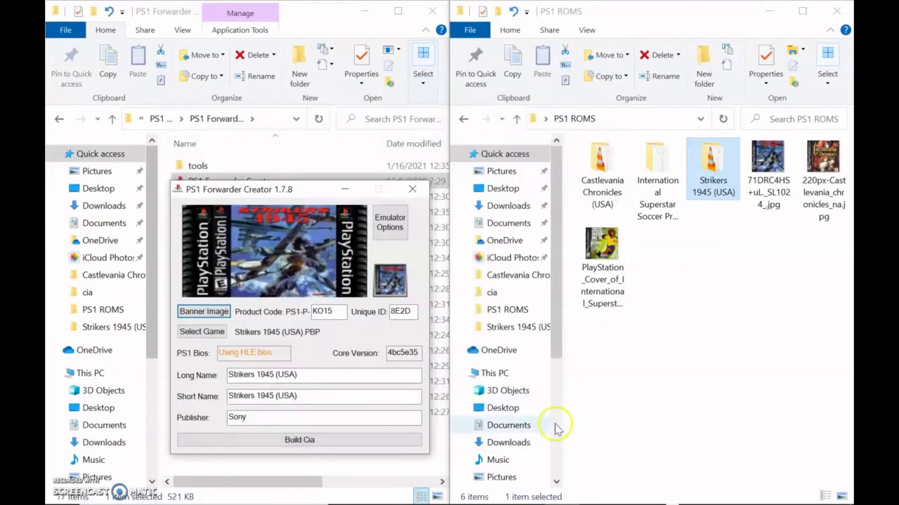
Load 220px-Castlevania_chronicles_na.jpg from the PS1 ROMS folder on the Desktop as the forwarder's banner image
click(204, 312)
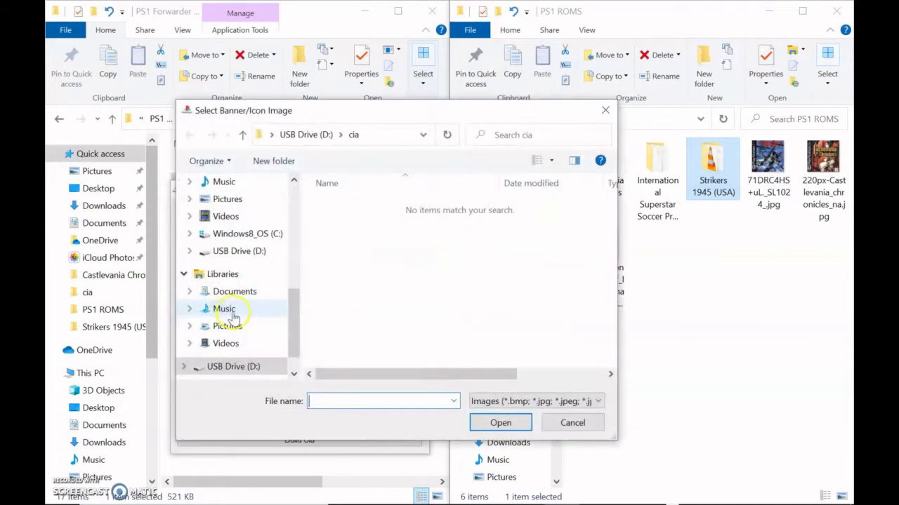
drag(301, 301, 296, 181)
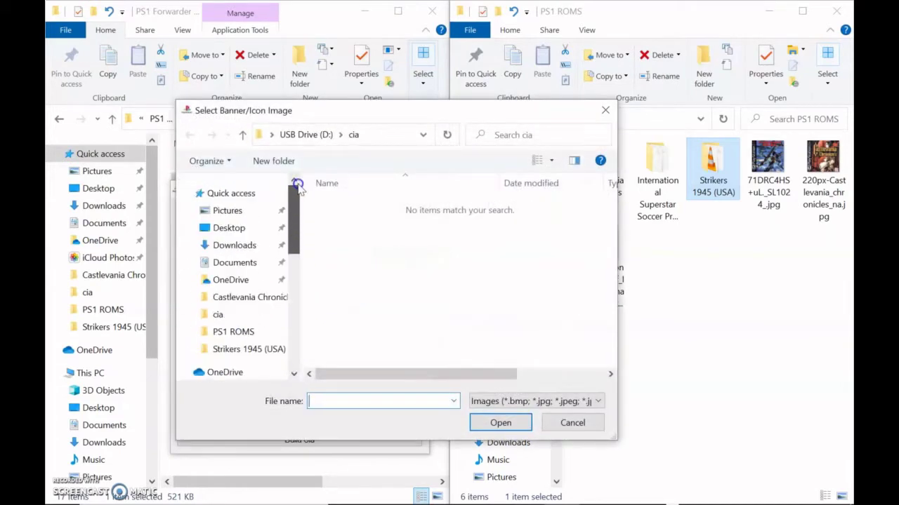
click(237, 229)
double_click(455, 293)
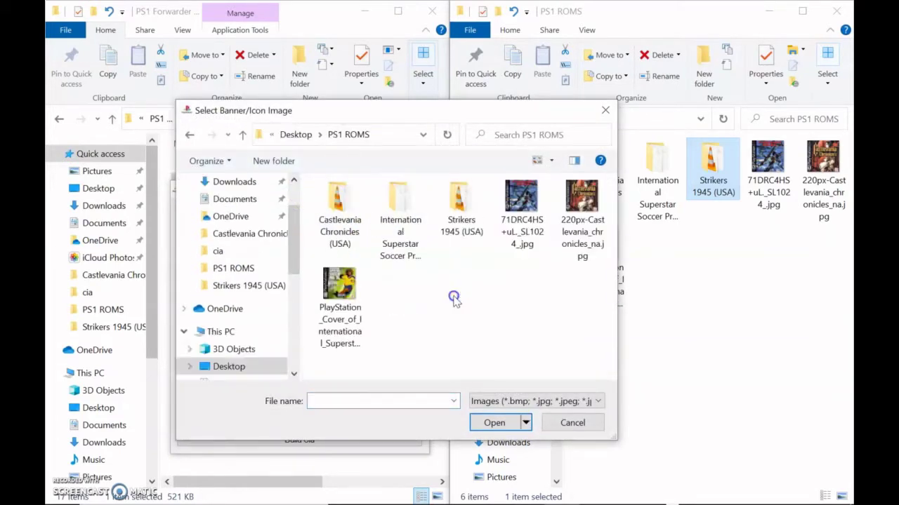
click(582, 200)
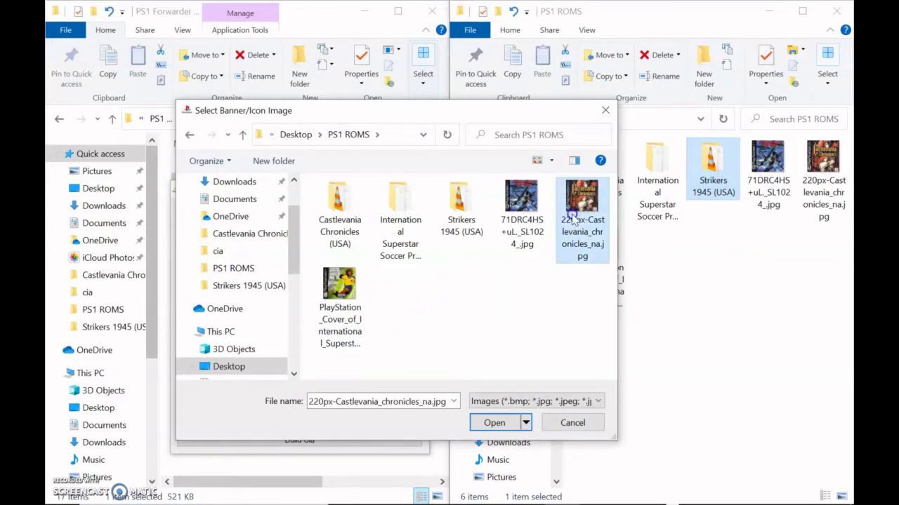
click(494, 423)
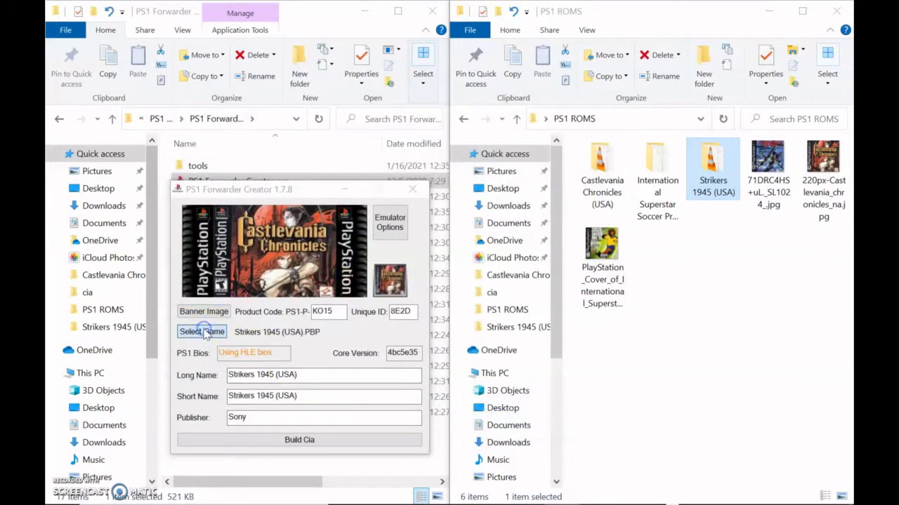
Select Castlevania Chronicles (USA).PBP from the Castlevania Chronicles (USA) folder as the forwarder's game
click(204, 331)
double_click(351, 225)
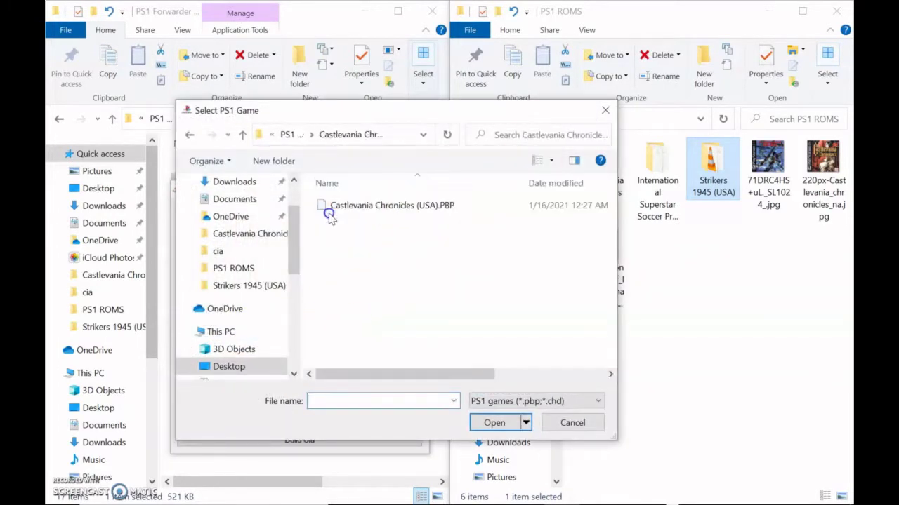
click(342, 208)
click(493, 422)
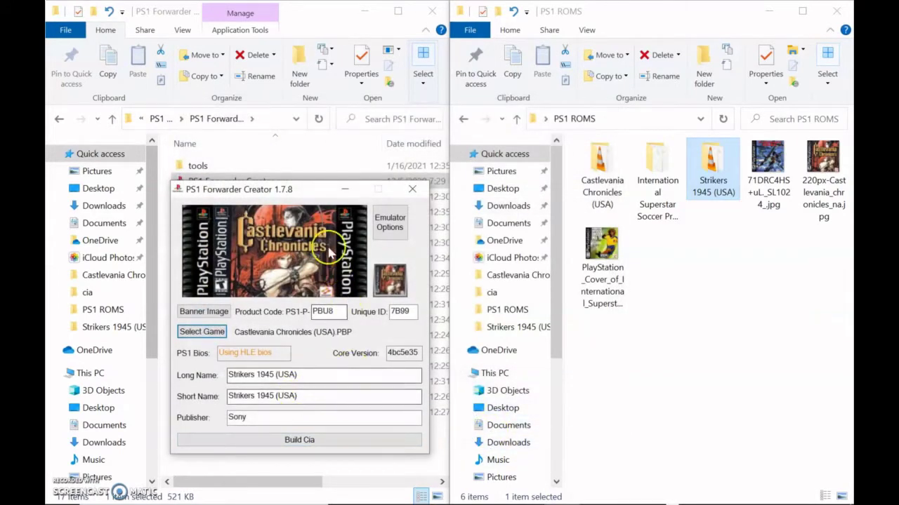
Copy the name text of the Castlevania Chronicles (USA) folder in PS1 ROMS
click(600, 196)
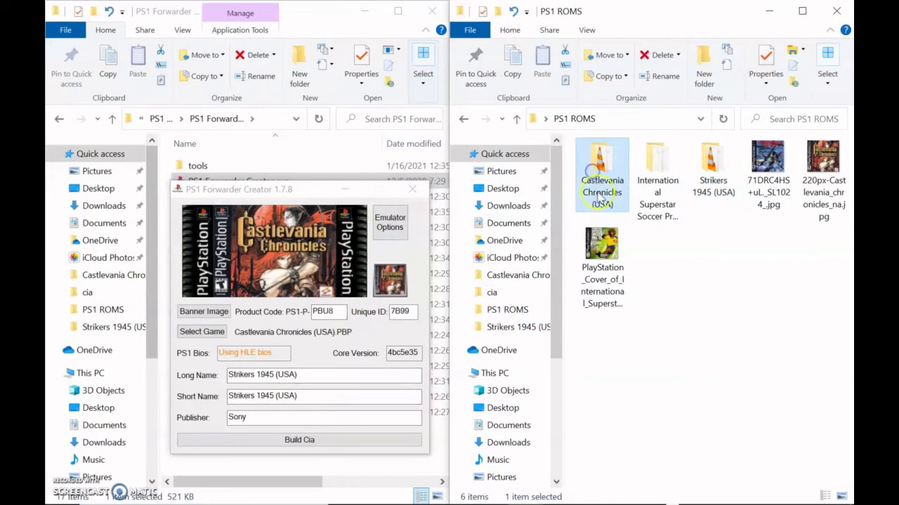
click(602, 198)
right_click(609, 192)
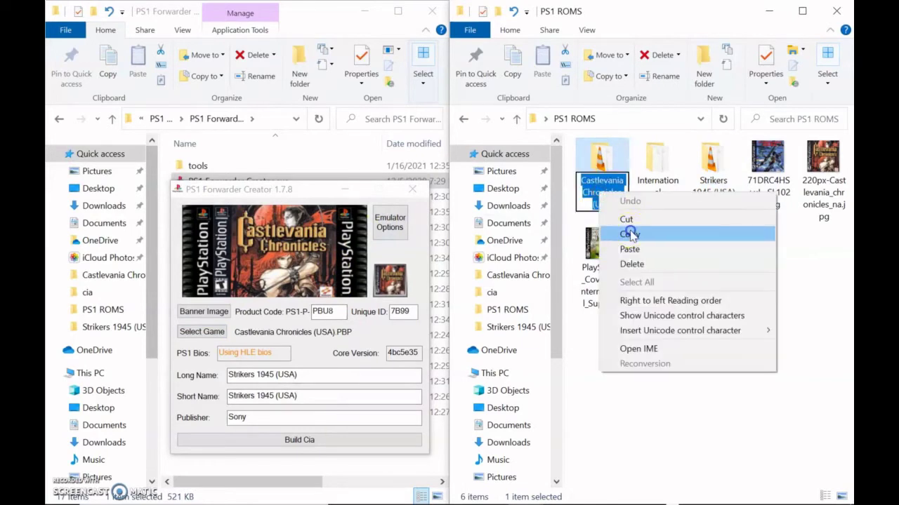
click(629, 232)
Replace both the forwarder's long name and short name with the copied text Castlevania Chronicles (USA)
drag(297, 375, 238, 377)
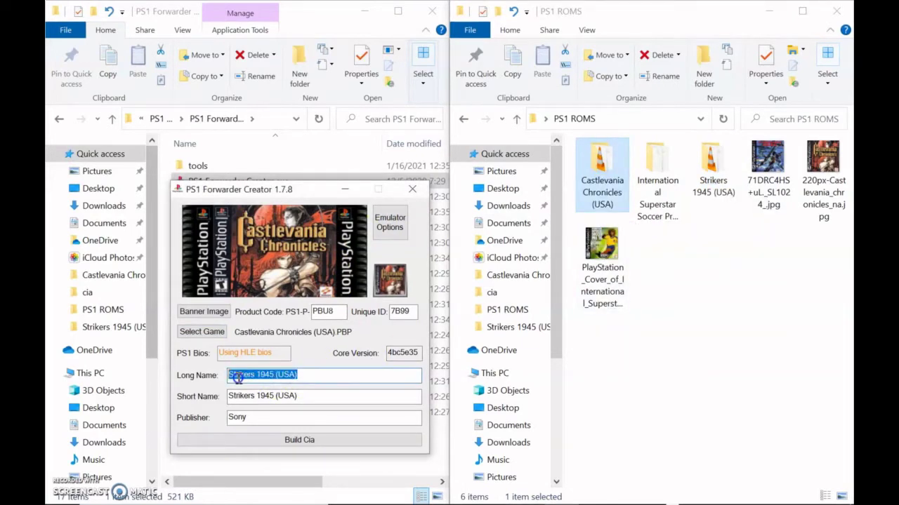
right_click(237, 377)
click(281, 267)
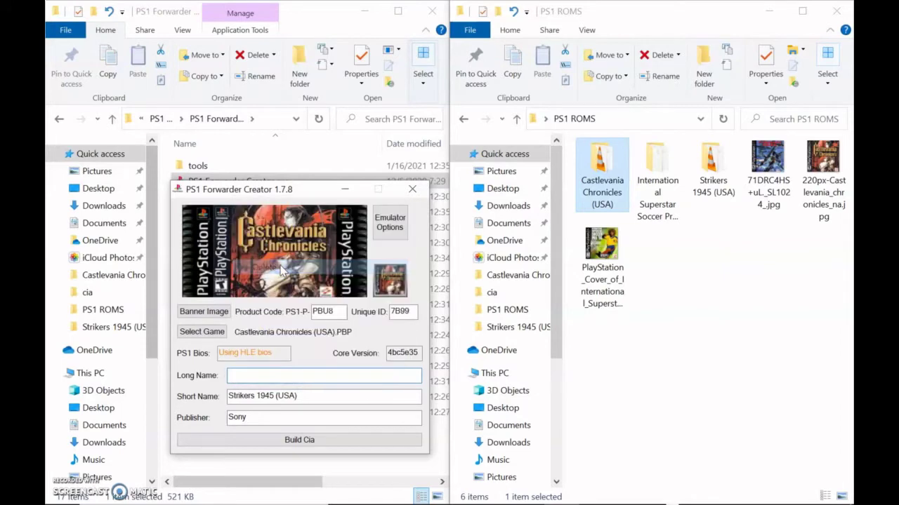
right_click(282, 376)
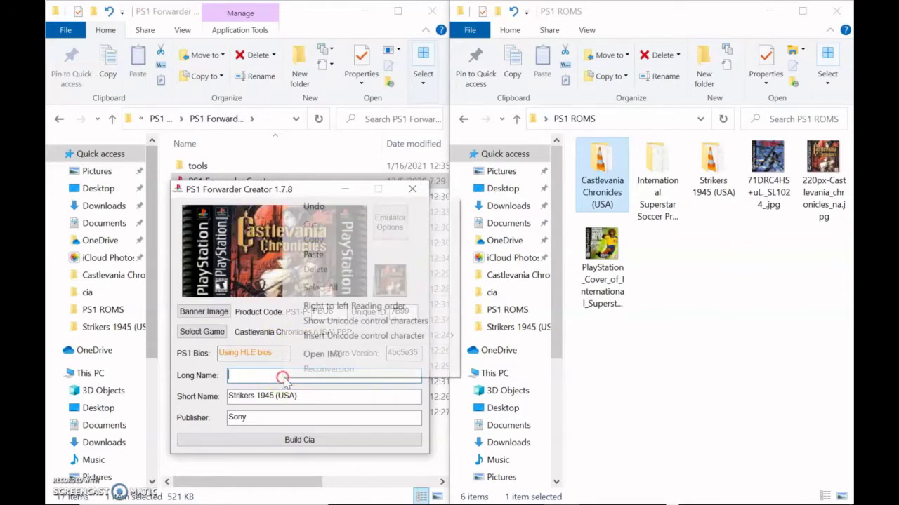
click(313, 254)
drag(307, 400, 231, 398)
right_click(249, 402)
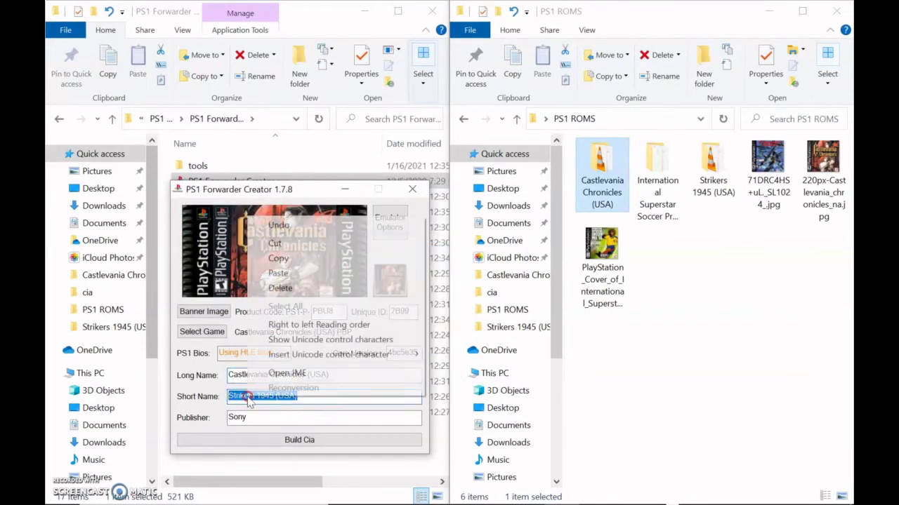
click(297, 288)
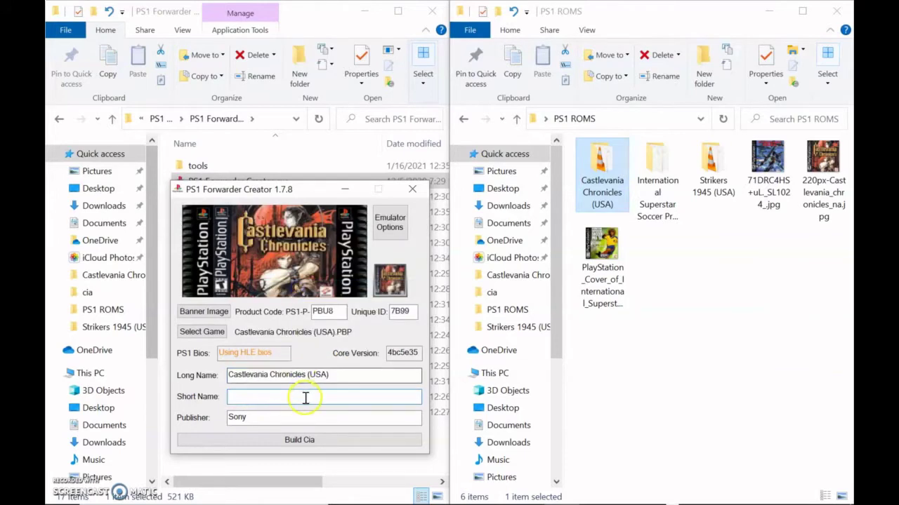
key(ctrl+v)
Apply the Quality preset in the Castlevania forwarder's emulator options and enable (GPU) Enable Hi-Res Downscaling
click(390, 222)
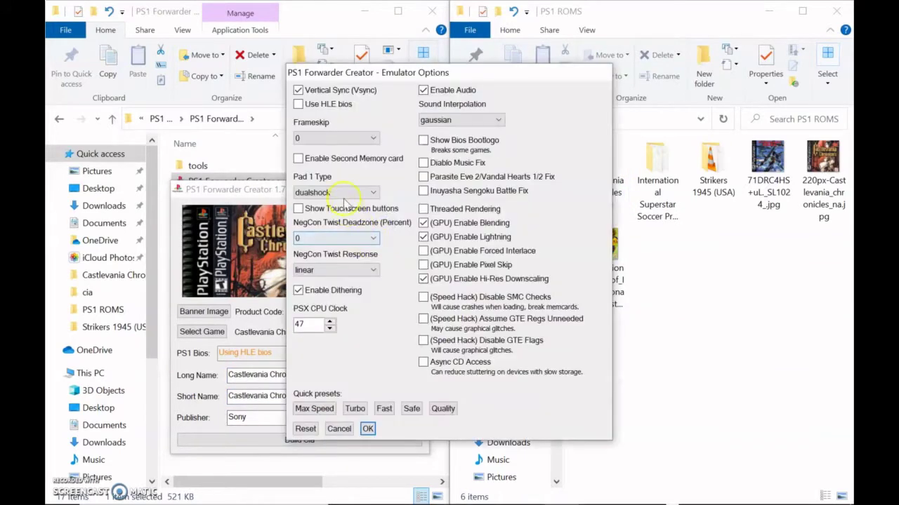
click(441, 409)
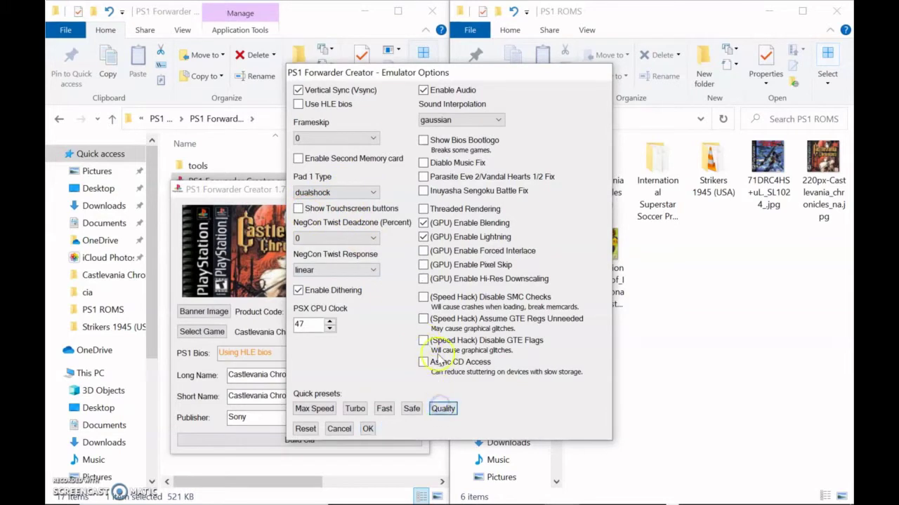
click(424, 279)
click(367, 429)
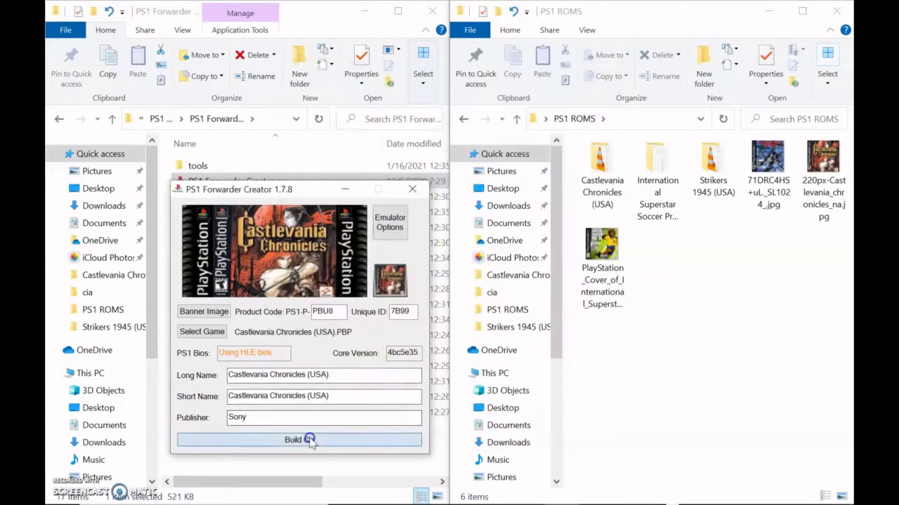
Build the Castlevania forwarder and save it as Castlevania Chronicles (USA).cia in the cia folder on USB Drive (D:)
click(304, 439)
click(221, 217)
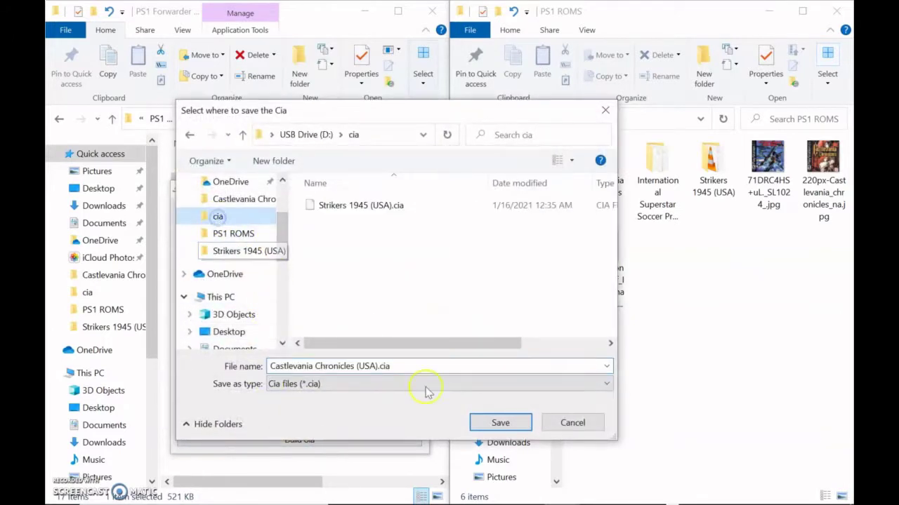
click(500, 423)
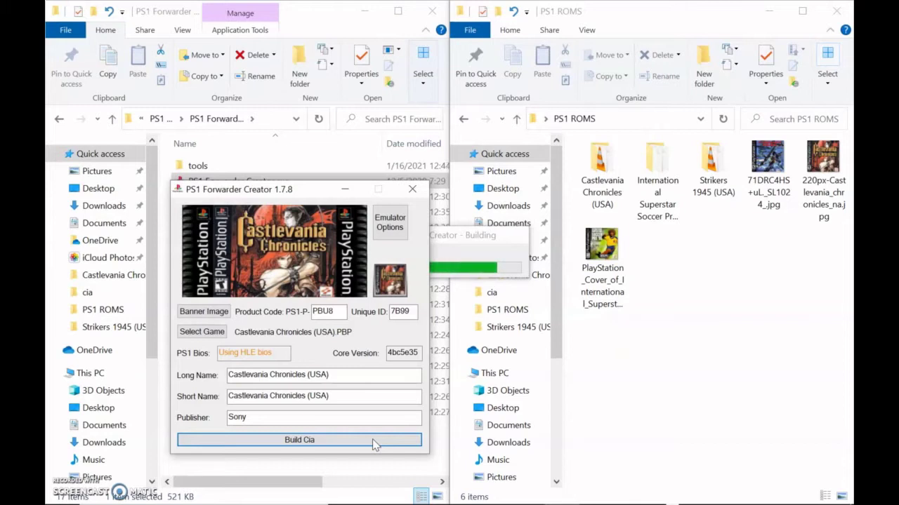
click(327, 197)
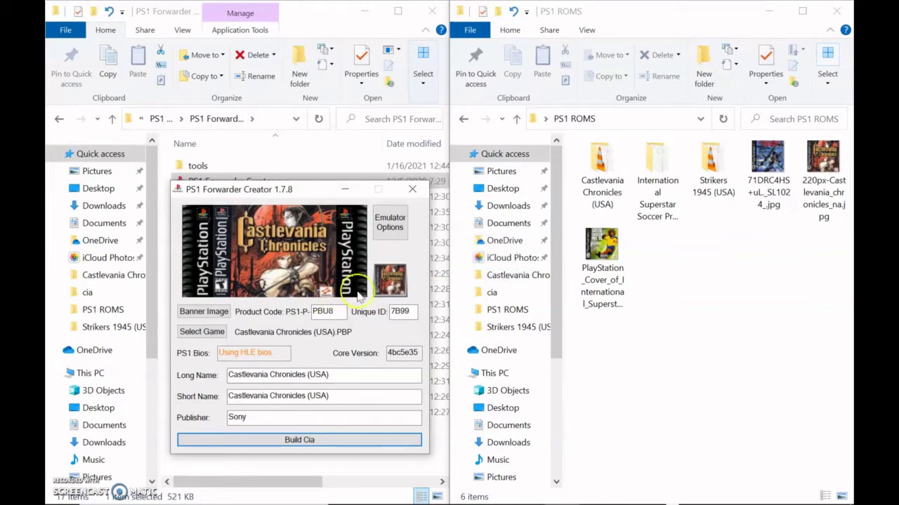
Load the PlayStation International Superstar Soccer cover from the PS1 ROMS folder on the Desktop as the forwarder's banner image
click(197, 313)
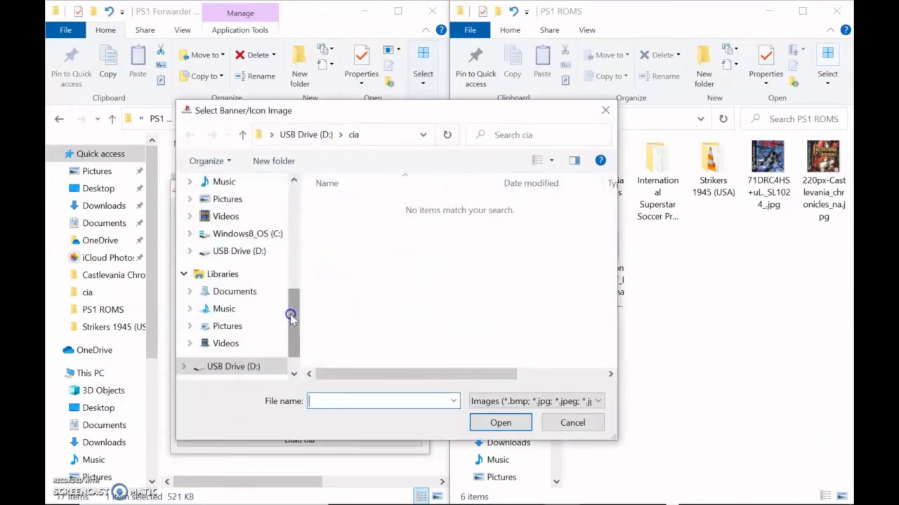
drag(294, 335, 293, 232)
click(235, 228)
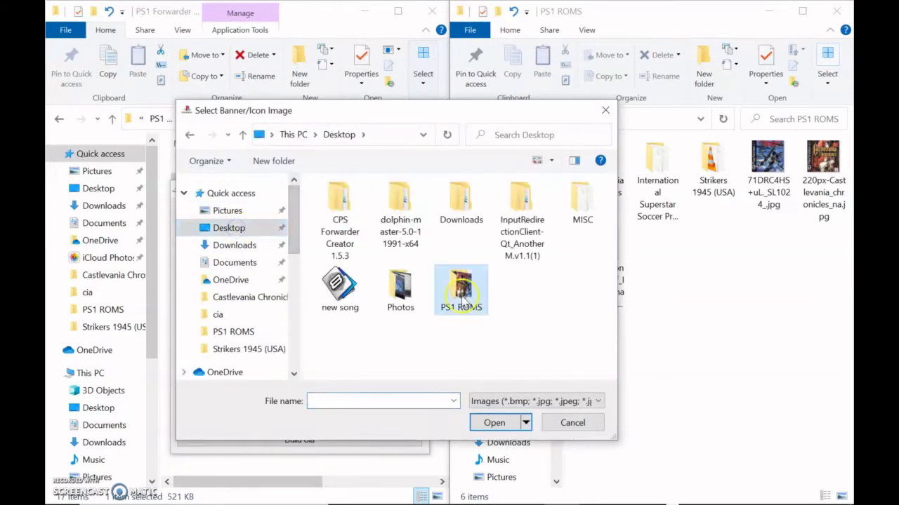
double_click(458, 298)
click(342, 298)
click(493, 422)
Select International Superstar Soccer Pro '98 (USA) .PBP from its folder in PS1 ROMS as the forwarder's game
click(203, 332)
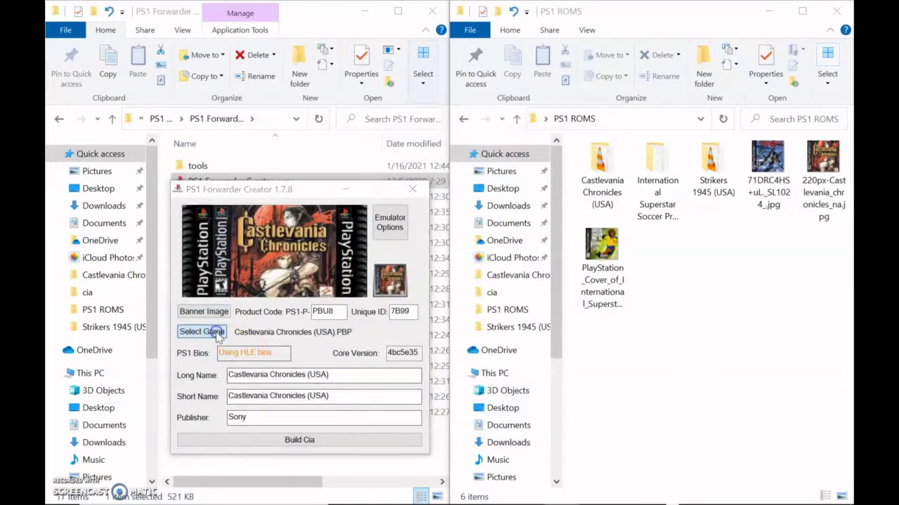
double_click(402, 225)
click(382, 203)
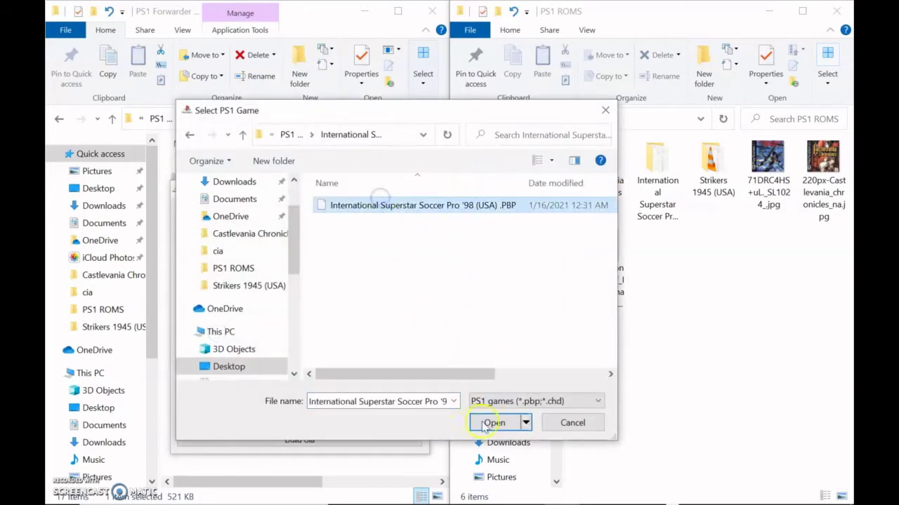
click(493, 423)
Copy the file name of the International Superstar Soccer cover image and replace the forwarder's long name with it
click(602, 281)
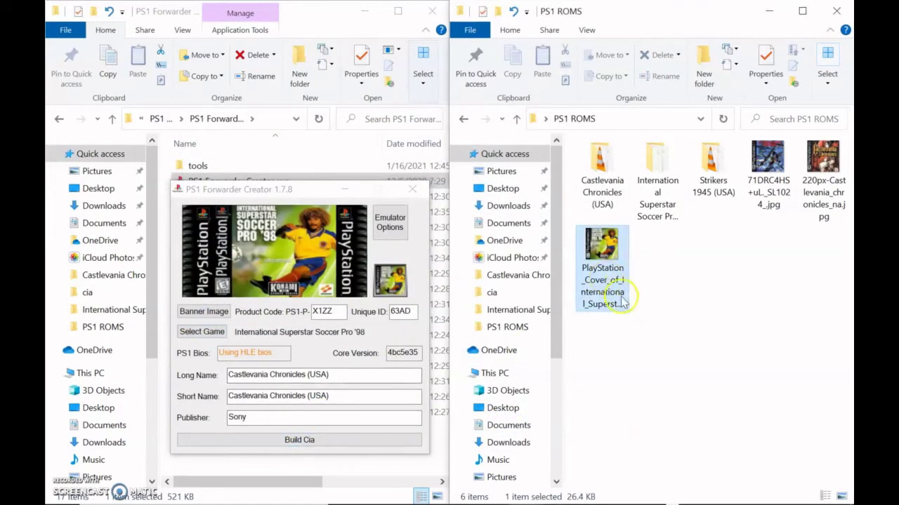
click(619, 294)
right_click(610, 293)
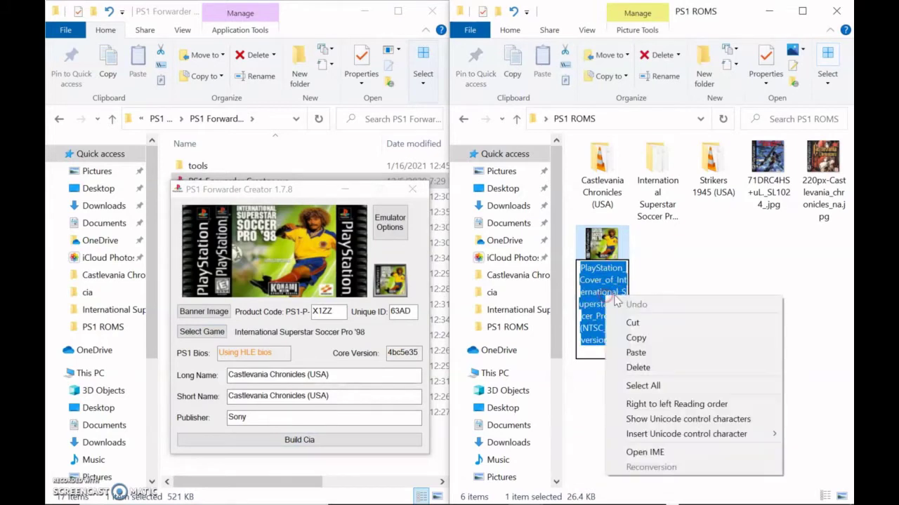
click(639, 338)
drag(330, 375, 232, 375)
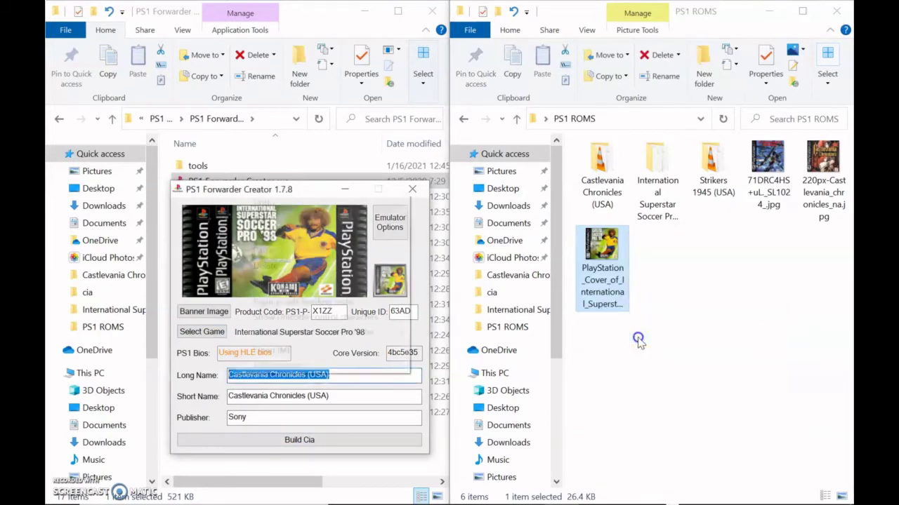
right_click(231, 373)
click(281, 264)
right_click(302, 372)
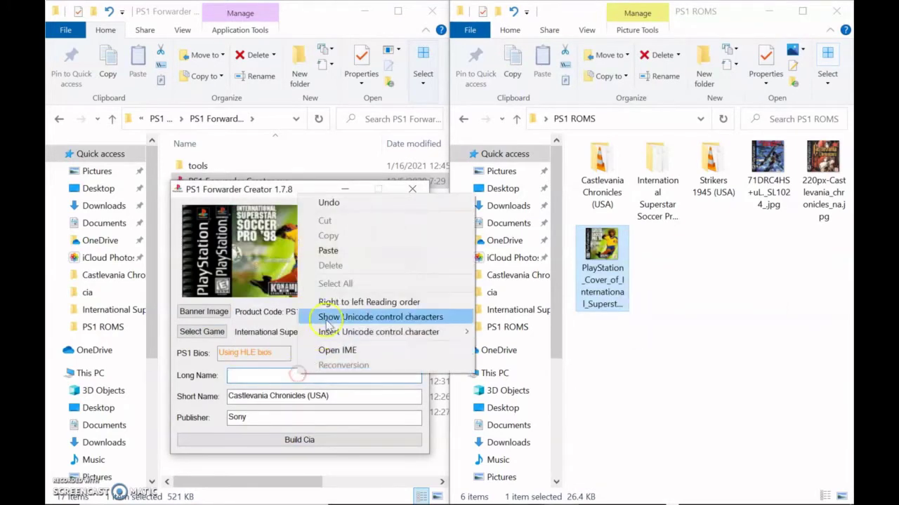
click(343, 249)
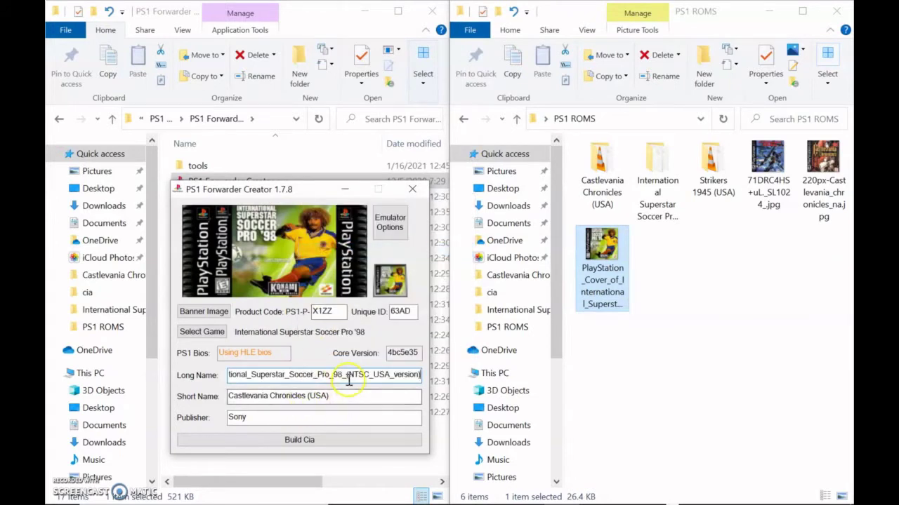
Replace the forwarder's short name with the copied cover file name ending in Superstar_Soccer_Pro_98_(NTSC_USA_version)
drag(341, 395, 212, 397)
right_click(294, 398)
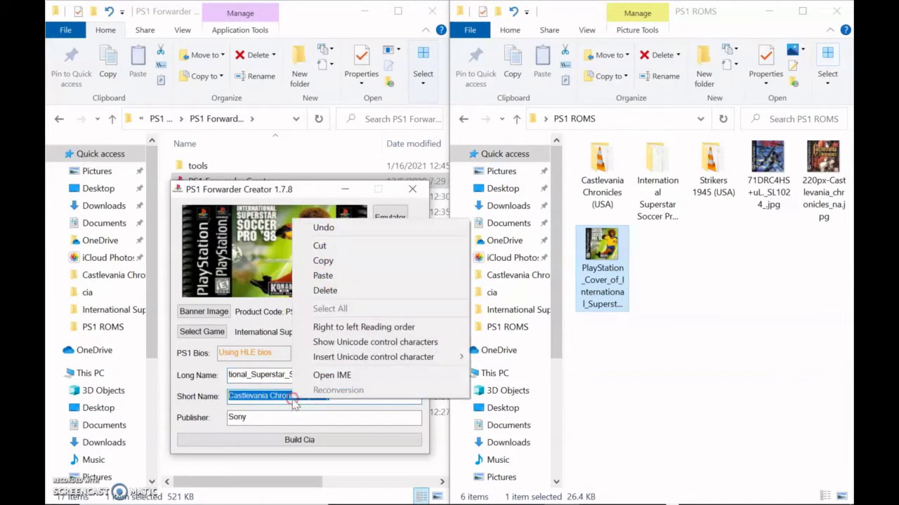
click(354, 293)
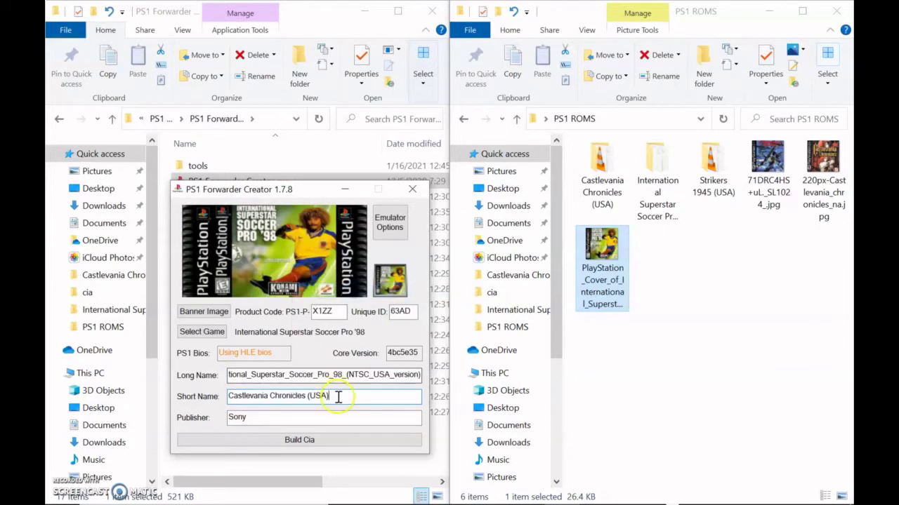
drag(337, 395, 204, 406)
right_click(280, 397)
click(337, 274)
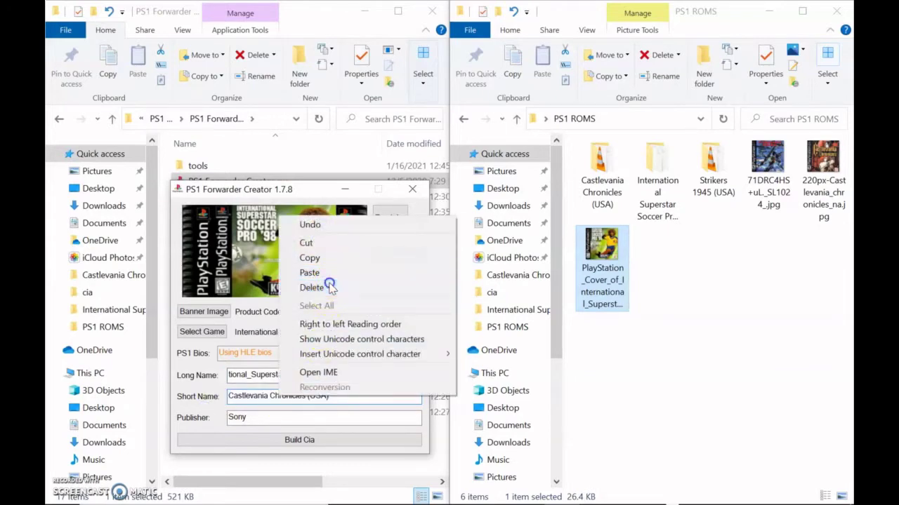
click(337, 396)
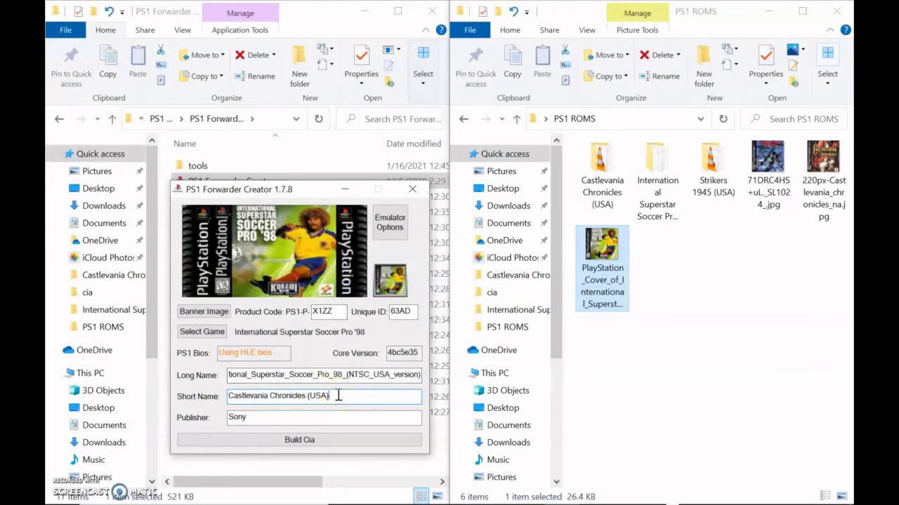
right_click(337, 395)
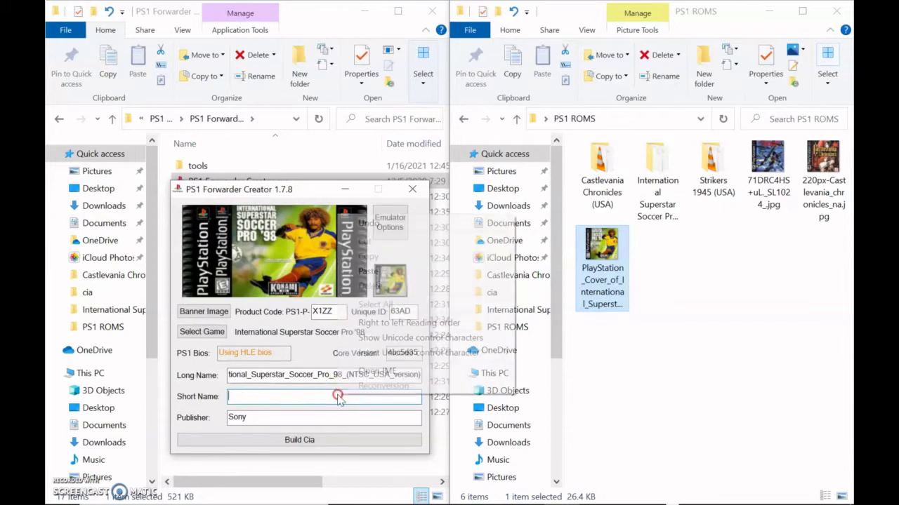
click(355, 274)
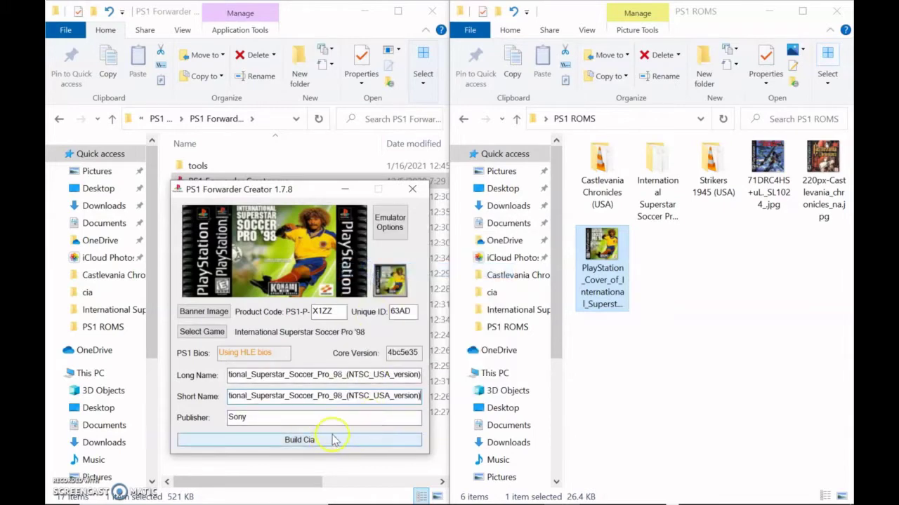
Confirm the current emulator options and build the forwarder as International Superstar Soccer Pro '98 (USA) .cia in the cia folder
click(393, 226)
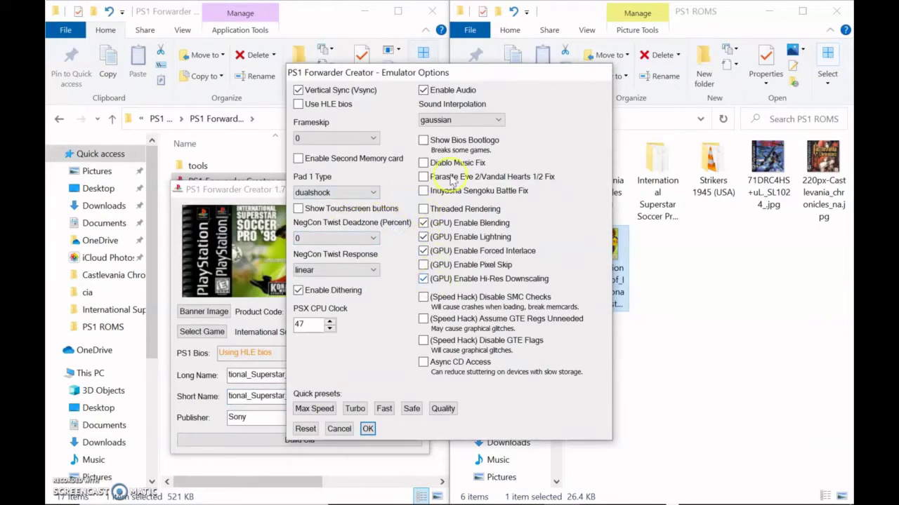
click(367, 430)
click(348, 441)
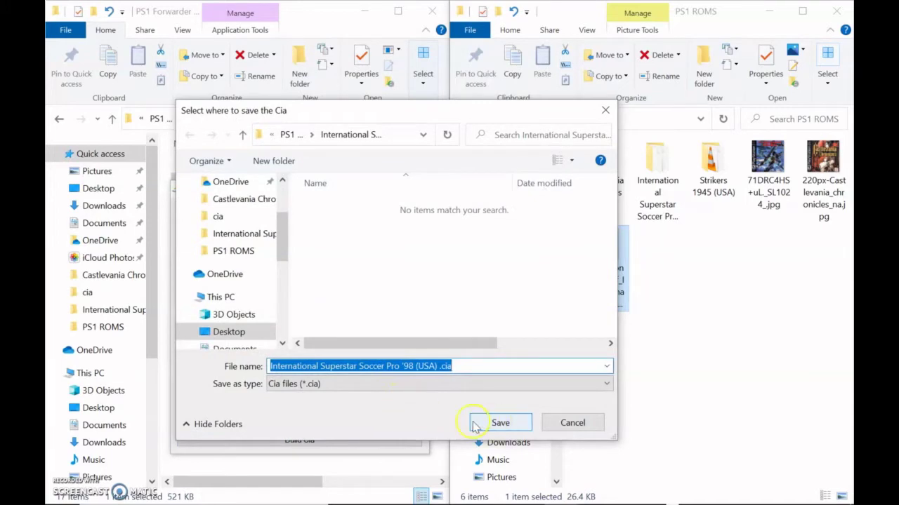
click(212, 218)
click(496, 423)
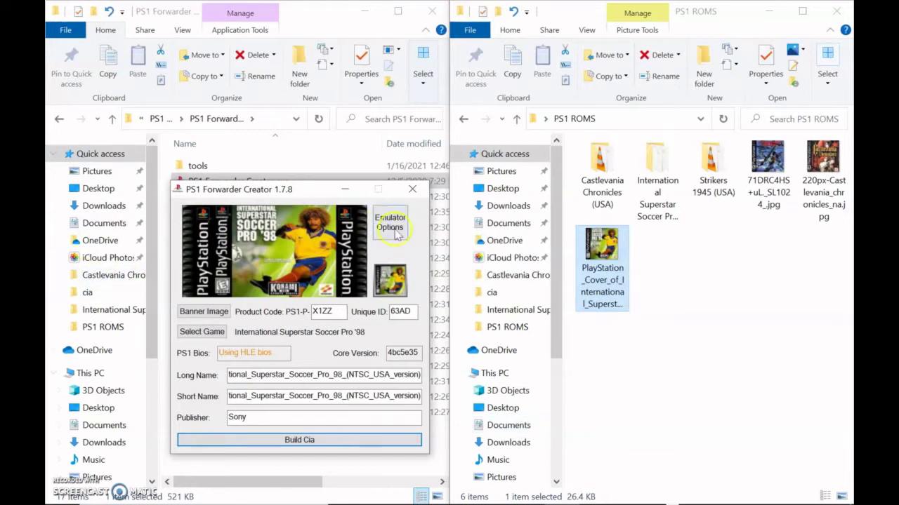
Open the cia folder on USB Drive (D:) in the PS1 ROMS file window to check the saved CIA files
click(492, 292)
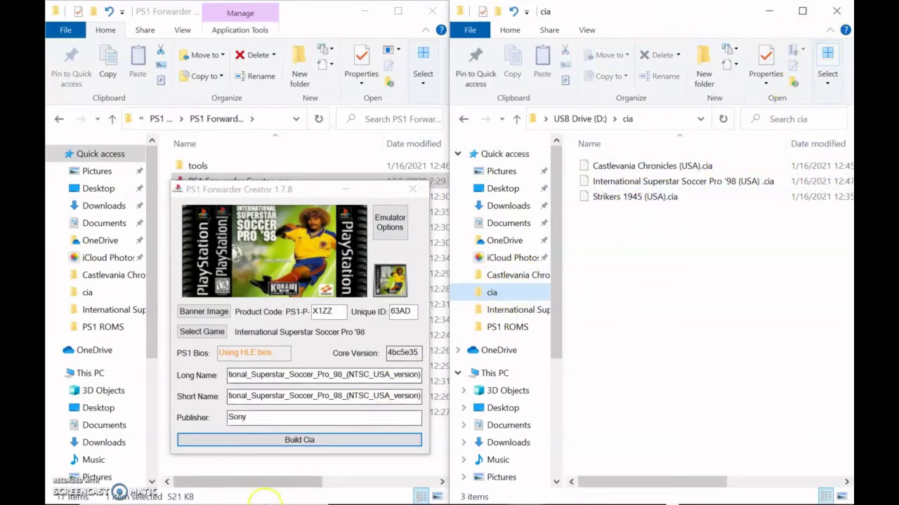
mouse_move(83, 491)
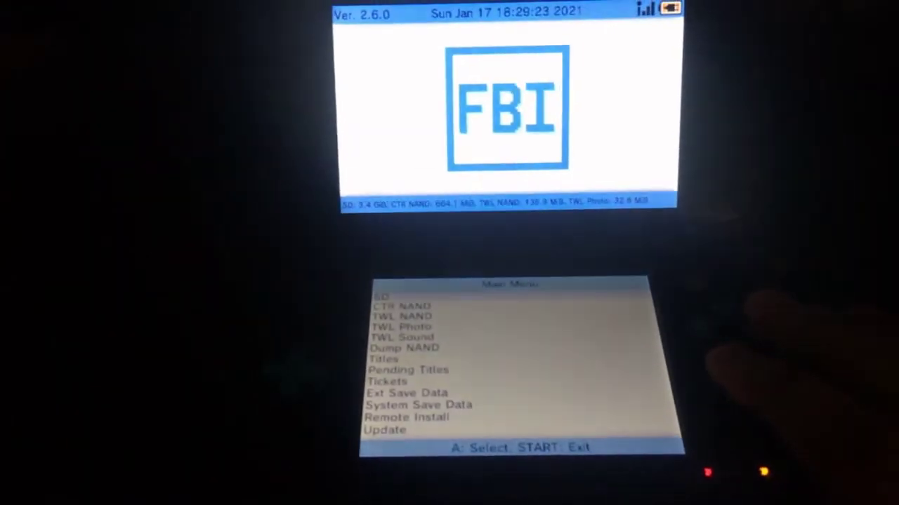
key(a)
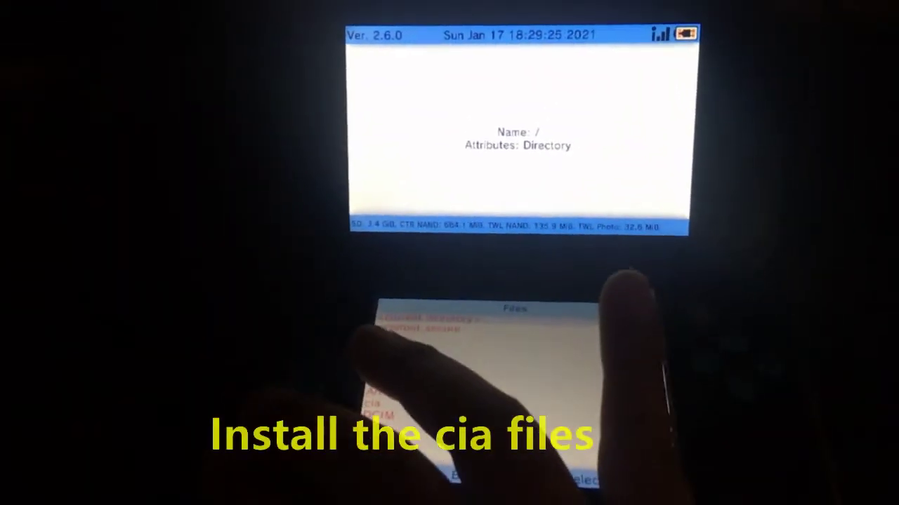
key(Down)
key(Down)
key(Down)
key(Down)
key(Down)
key(Down)
key(Down)
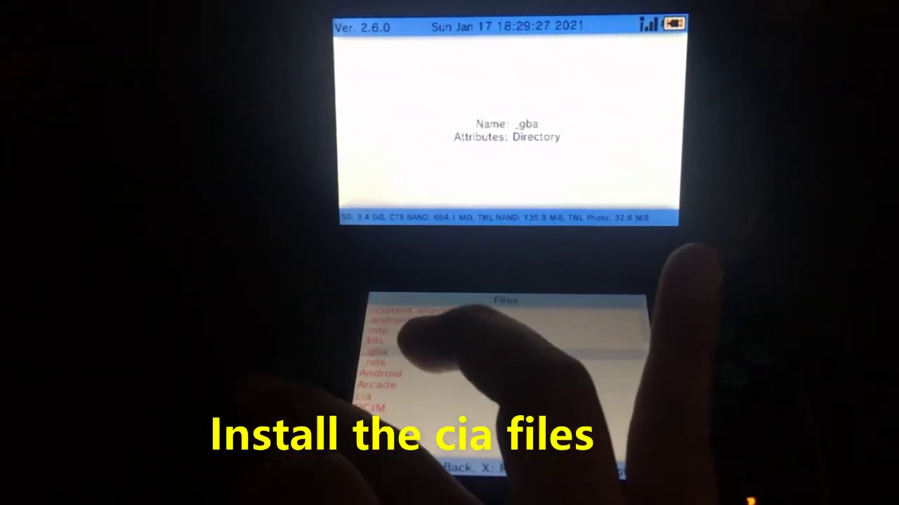
key(Down)
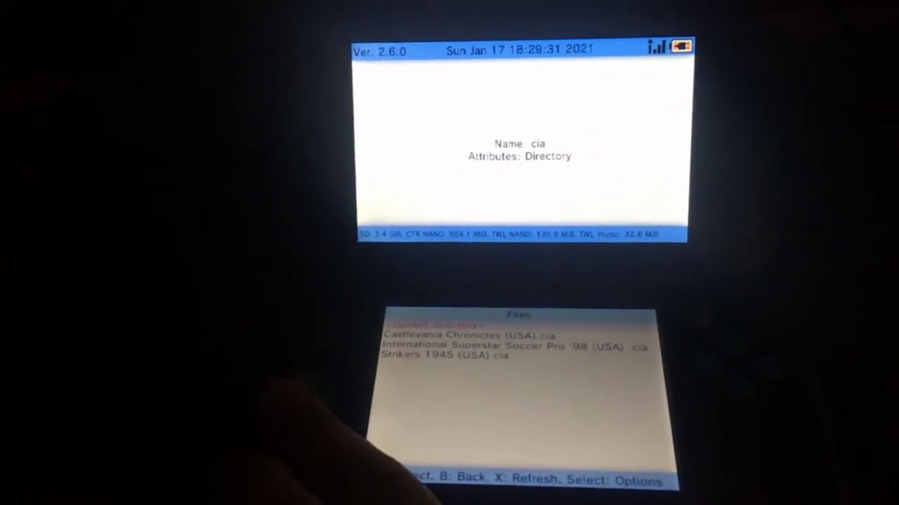
key(Down)
key(Down)
key(Down)
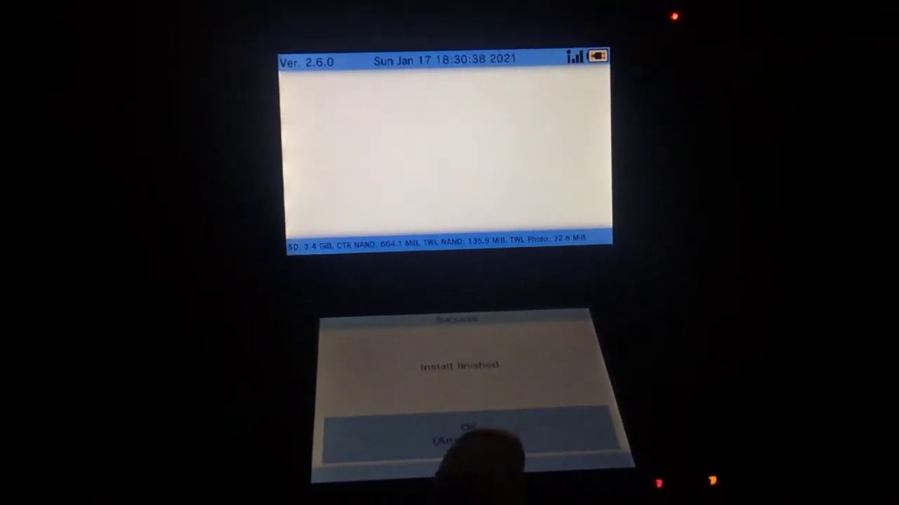
click(514, 415)
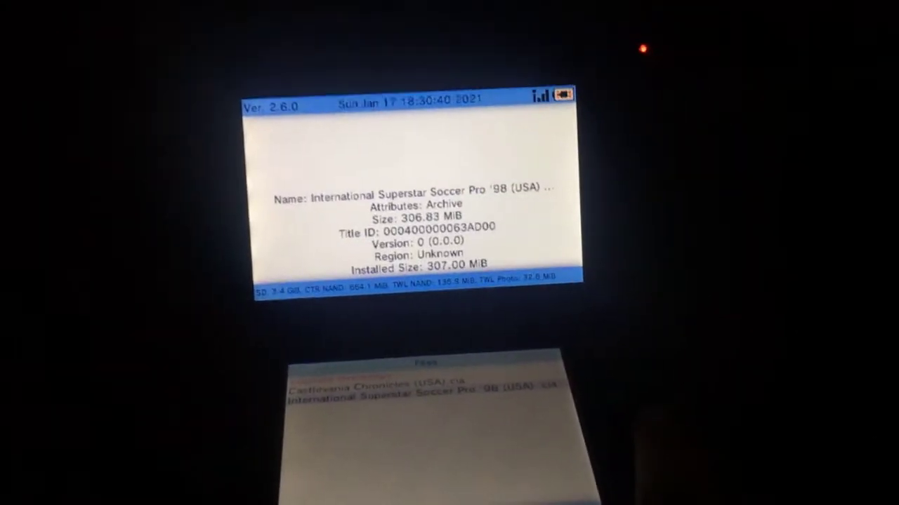
key(b)
key(b)
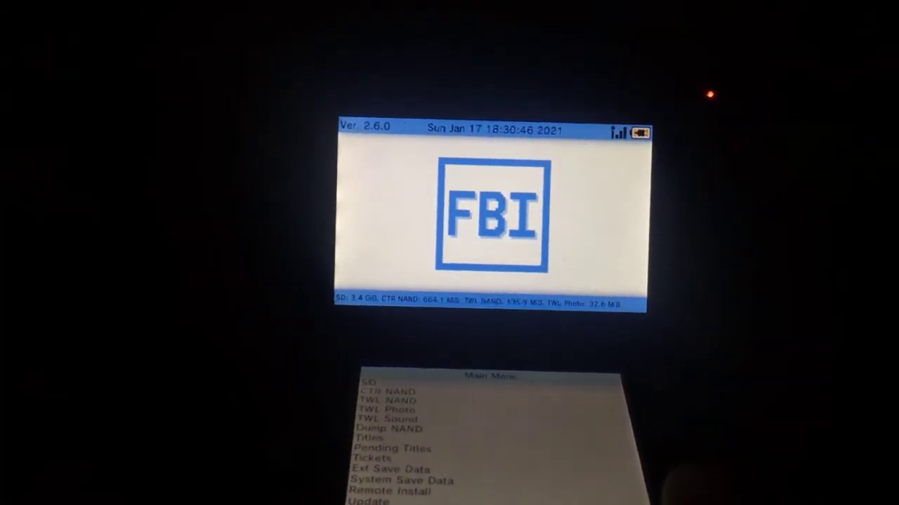
key(Return)
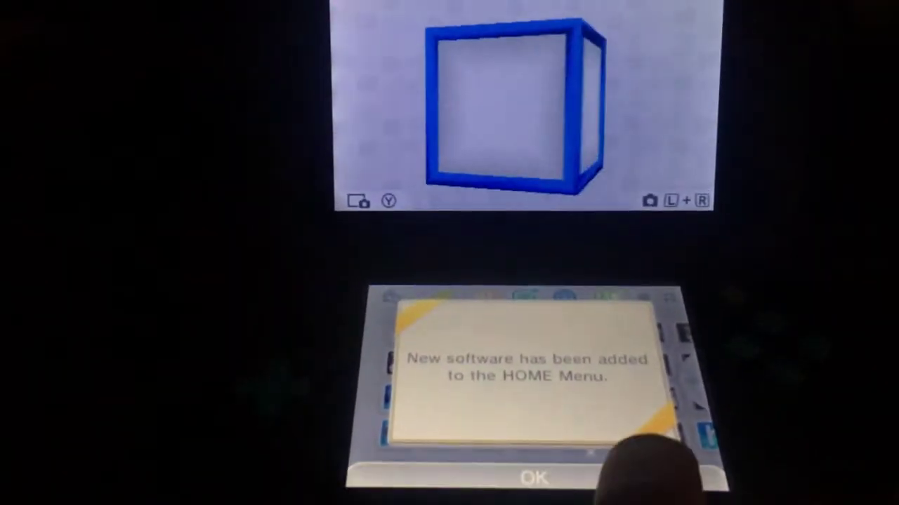
key(Return)
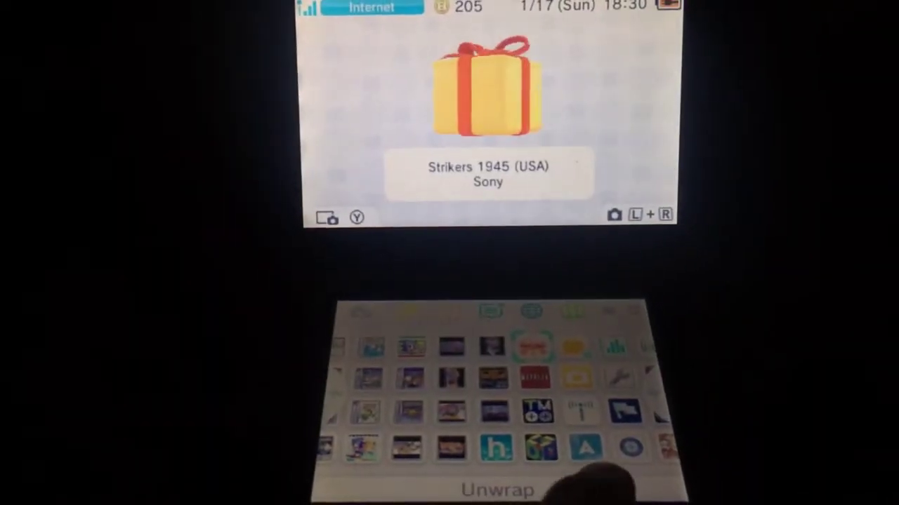
key(Return)
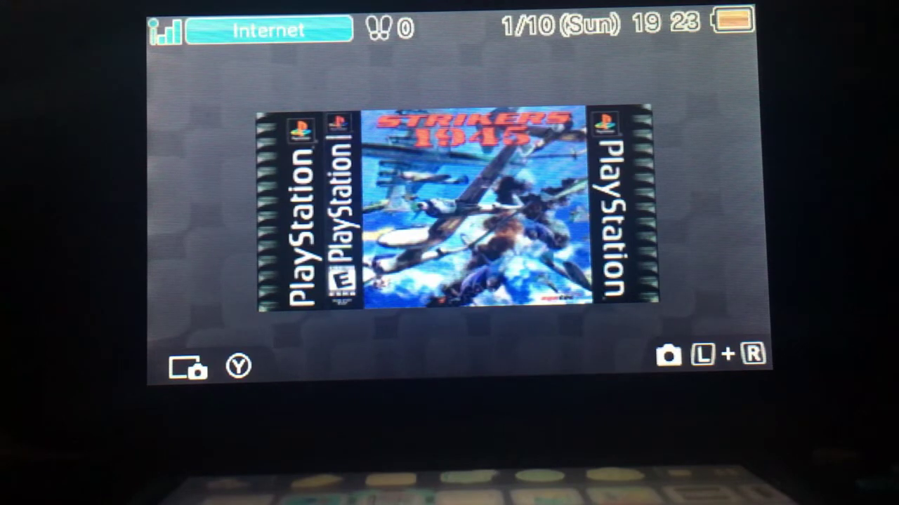
key(Return)
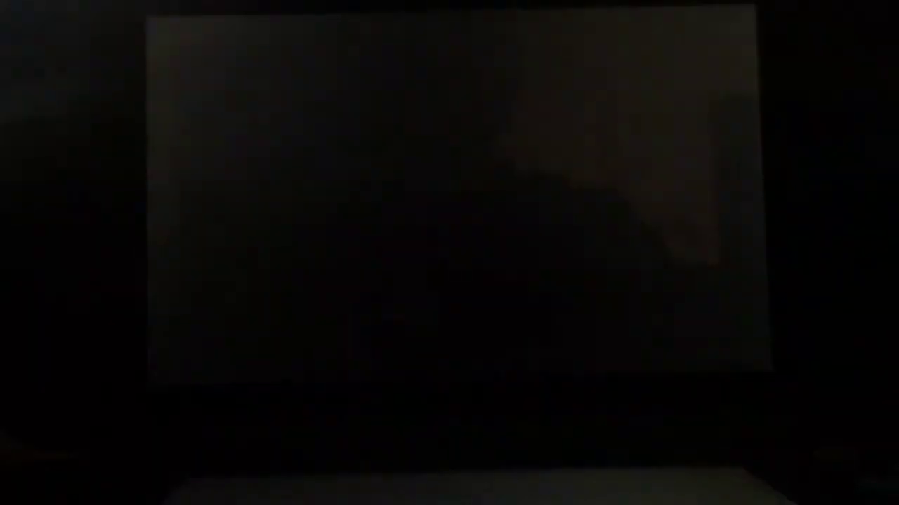